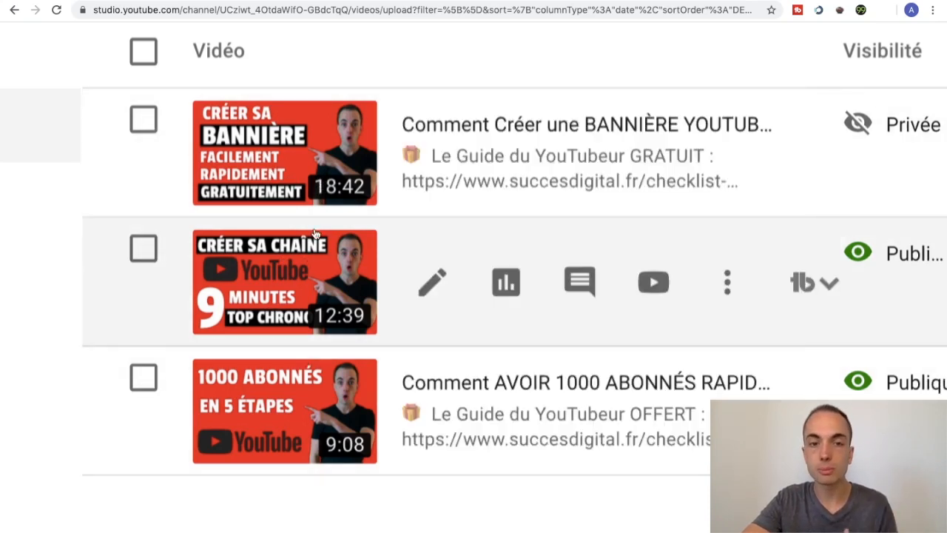
{"action": "key", "text": "ctrl+minus"}
{"action": "key", "text": "ctrl+minus"}
{"action": "key", "text": "ctrl+minus"}
{"action": "key", "text": "ctrl+minus"}
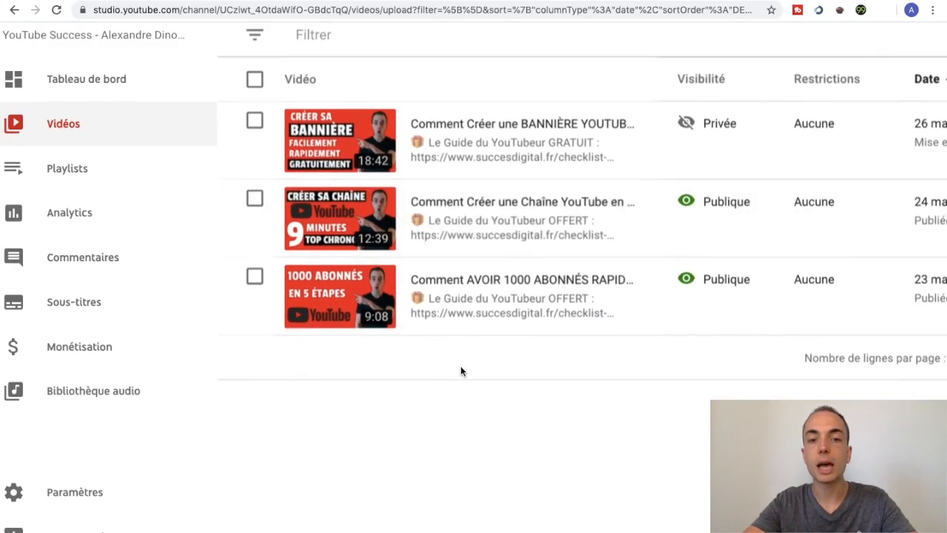
{"action": "key", "text": "ctrl+minus"}
{"action": "key", "text": "ctrl+minus"}
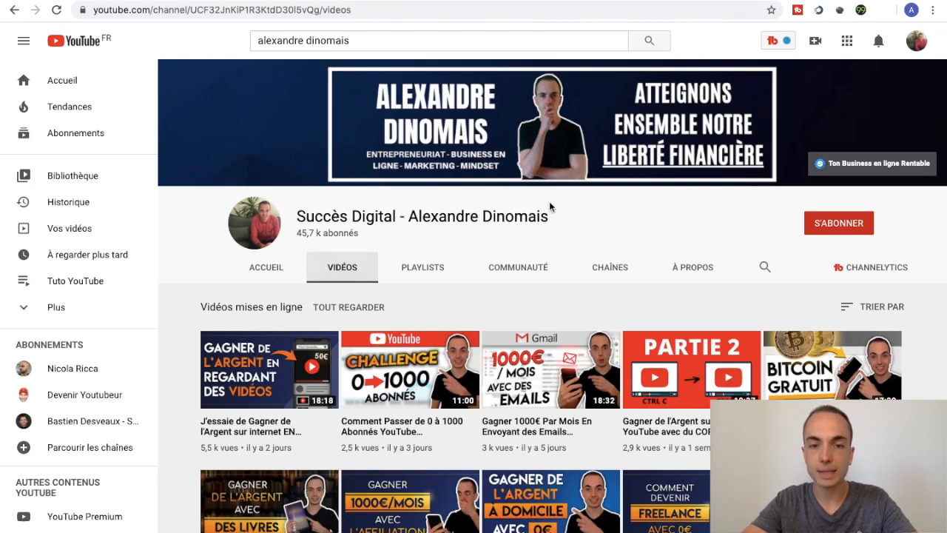
- Examine the thumbnail designs across the Succès Digital channel's uploaded videos and in the YouTube Studio video list
{"action": "scroll", "coordinate": [549, 201], "scroll_direction": "down", "scroll_amount": 3}
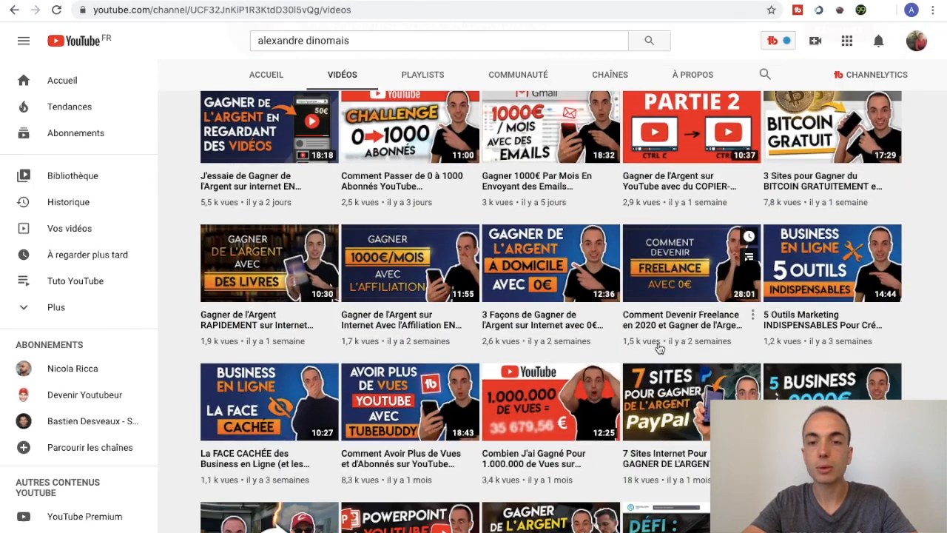
{"action": "scroll", "coordinate": [277, 293], "scroll_direction": "up", "scroll_amount": 1}
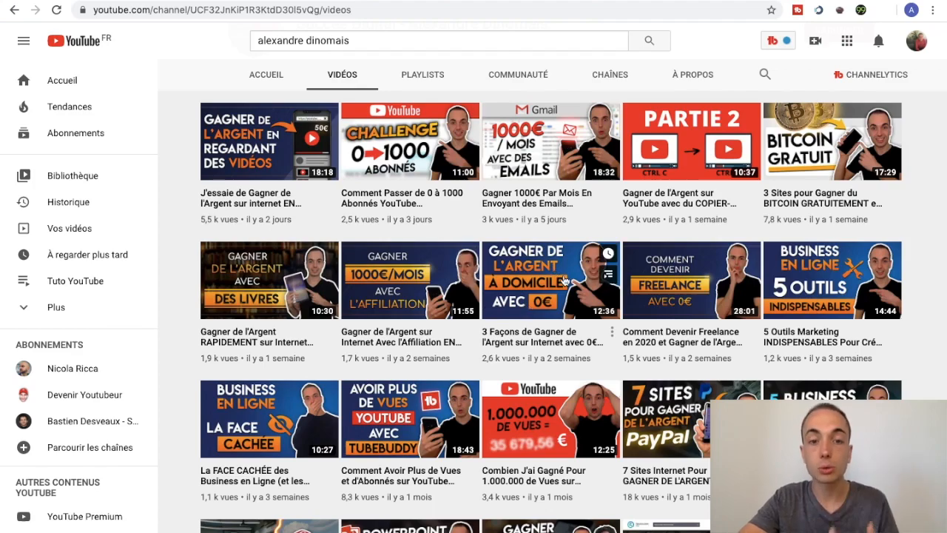
{"action": "scroll", "coordinate": [453, 376], "scroll_direction": "down", "scroll_amount": 4}
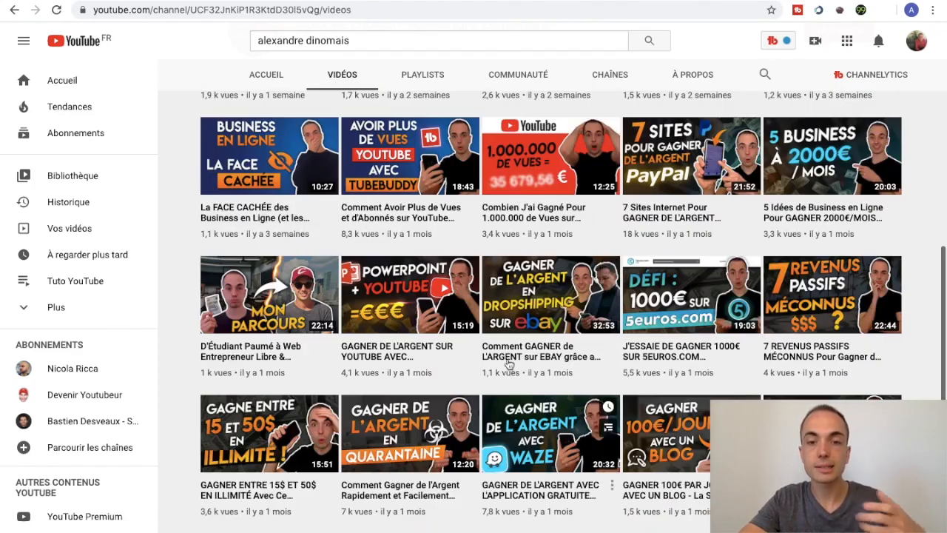
{"action": "scroll", "coordinate": [493, 338], "scroll_direction": "down", "scroll_amount": 2}
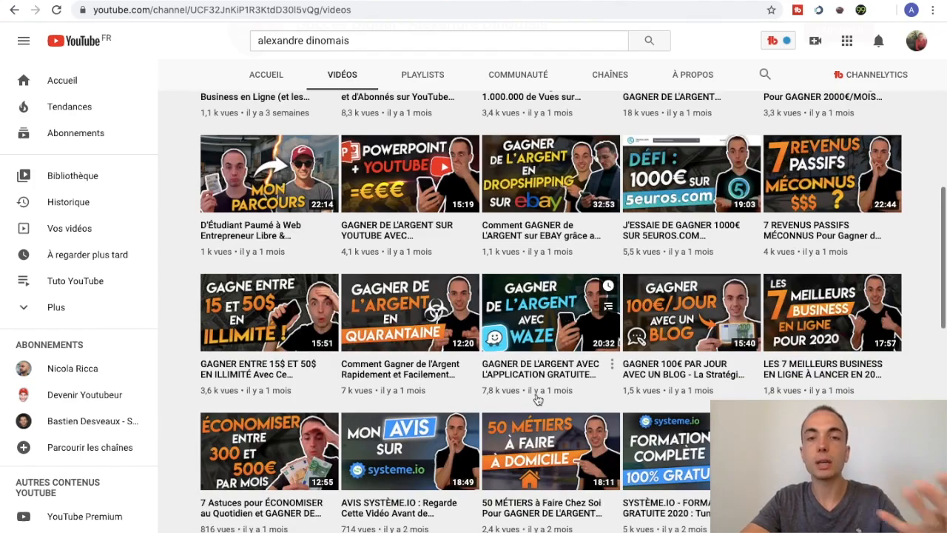
{"action": "scroll", "coordinate": [537, 399], "scroll_direction": "down", "scroll_amount": 2}
{"action": "scroll", "coordinate": [562, 414], "scroll_direction": "down", "scroll_amount": 10}
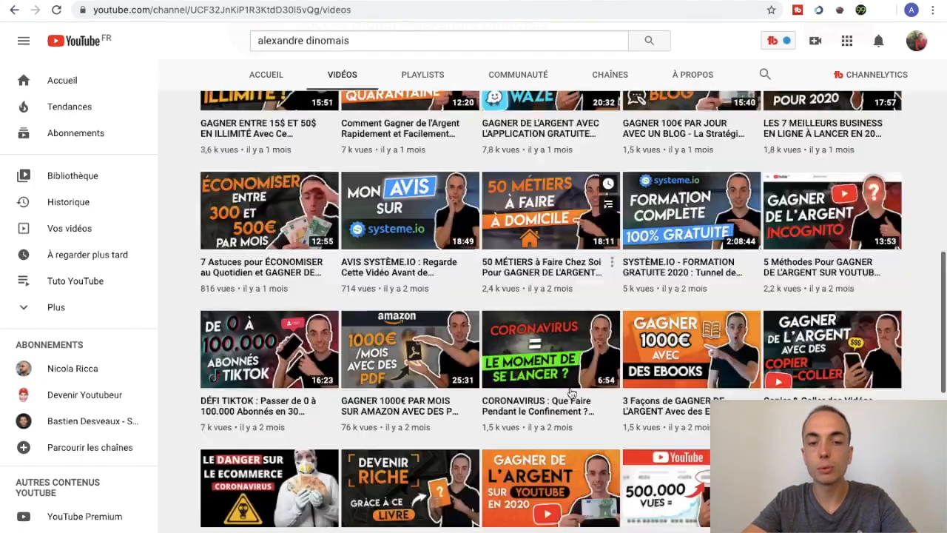
{"action": "scroll", "coordinate": [583, 428], "scroll_direction": "down", "scroll_amount": 6}
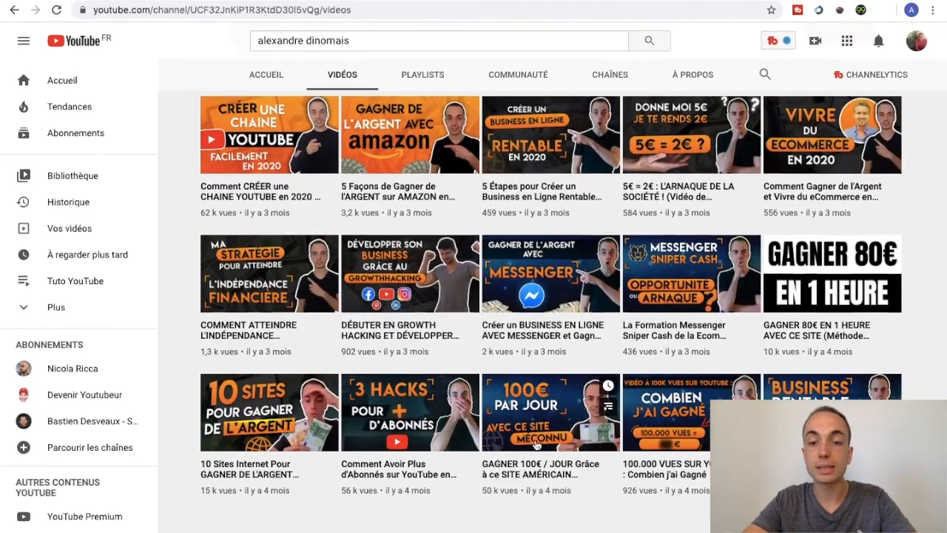
{"action": "scroll", "coordinate": [600, 406], "scroll_direction": "down", "scroll_amount": 7}
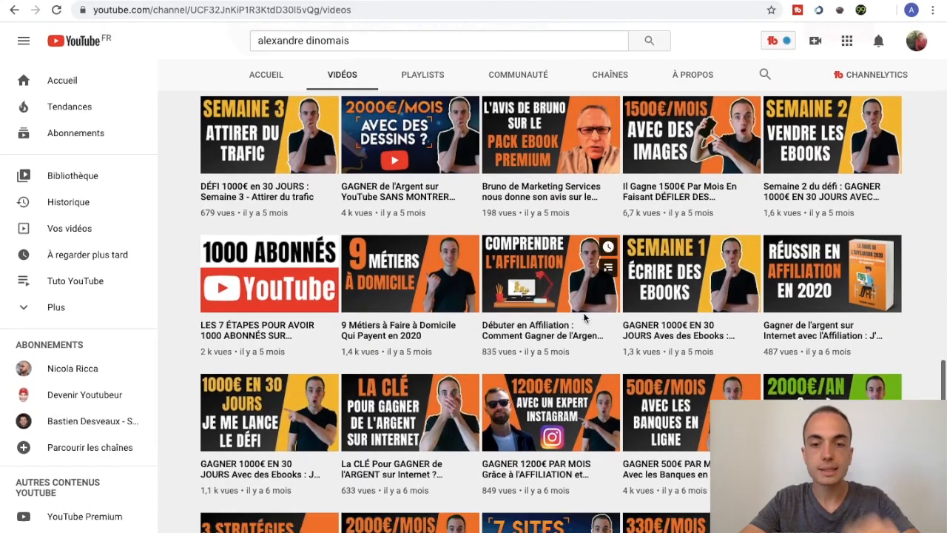
{"action": "scroll", "coordinate": [603, 206], "scroll_direction": "down", "scroll_amount": 3}
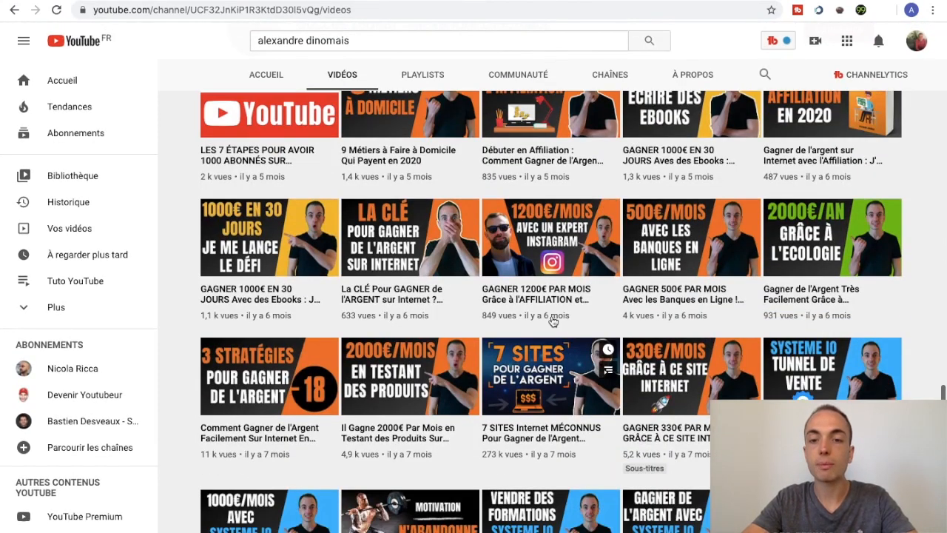
{"action": "scroll", "coordinate": [603, 206], "scroll_direction": "down", "scroll_amount": 4}
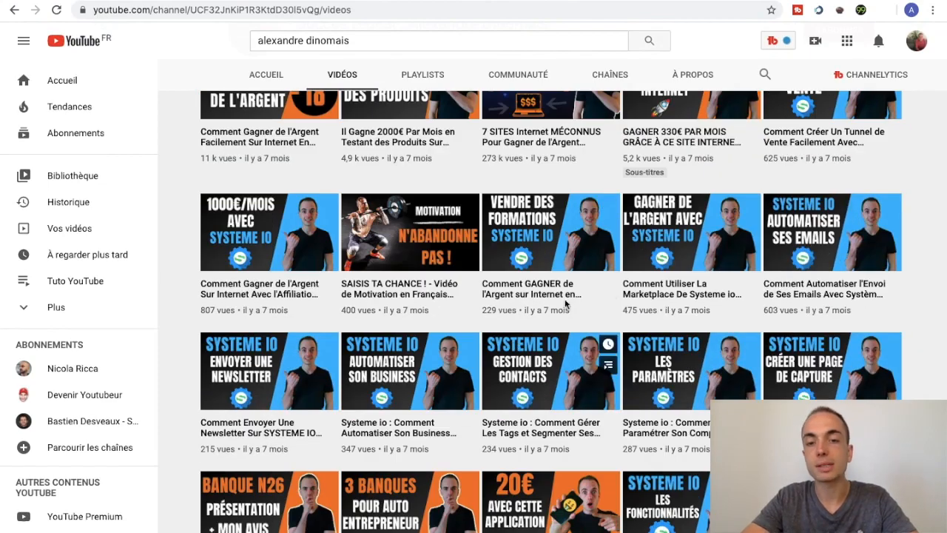
{"action": "scroll", "coordinate": [578, 338], "scroll_direction": "down", "scroll_amount": 3}
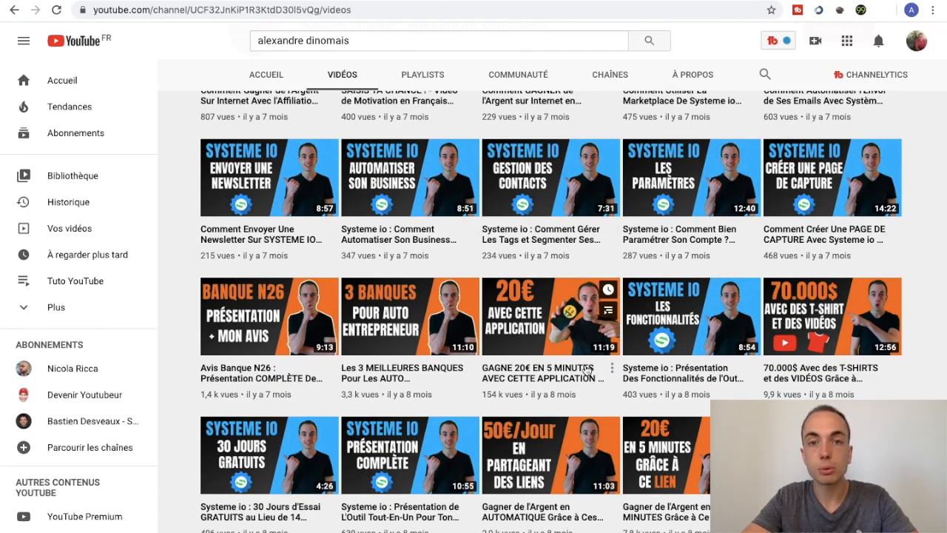
{"action": "scroll", "coordinate": [586, 370], "scroll_direction": "down", "scroll_amount": 2}
{"action": "scroll", "coordinate": [592, 340], "scroll_direction": "down", "scroll_amount": 4}
{"action": "scroll", "coordinate": [603, 285], "scroll_direction": "up", "scroll_amount": 10}
{"action": "scroll", "coordinate": [603, 285], "scroll_direction": "up", "scroll_amount": 10}
{"action": "scroll", "coordinate": [534, 185], "scroll_direction": "up", "scroll_amount": 4}
{"action": "scroll", "coordinate": [535, 185], "scroll_direction": "up", "scroll_amount": 7}
{"action": "scroll", "coordinate": [560, 224], "scroll_direction": "up", "scroll_amount": 5}
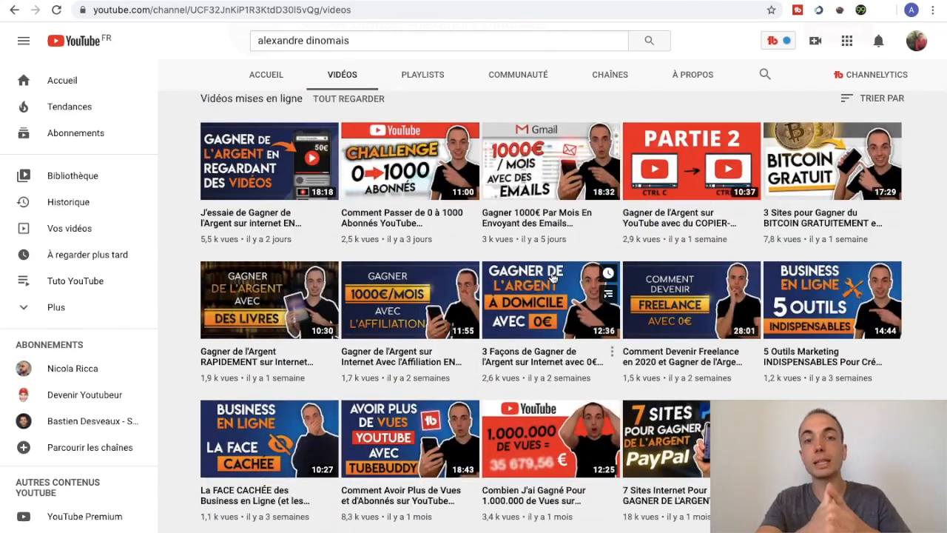
{"action": "scroll", "coordinate": [552, 275], "scroll_direction": "up", "scroll_amount": 3}
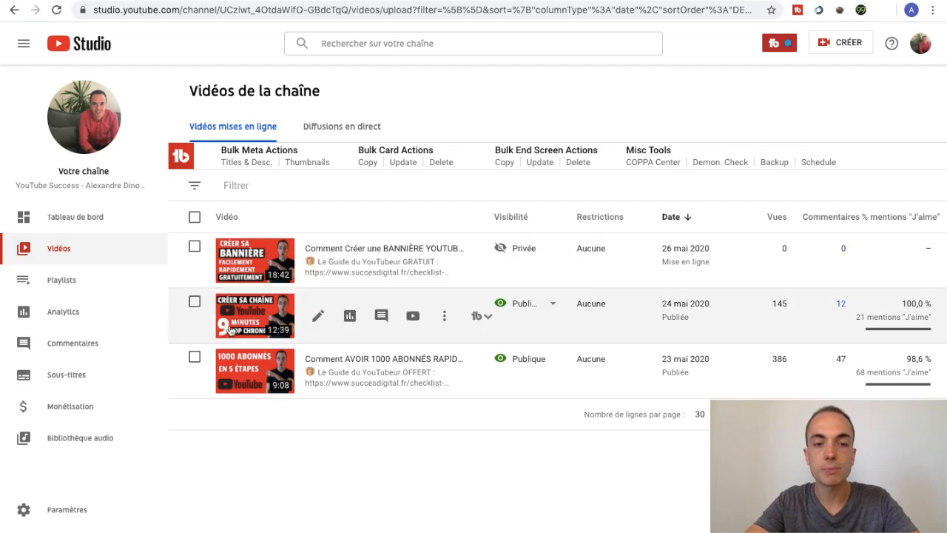
{"action": "scroll", "coordinate": [234, 326], "scroll_direction": "up", "scroll_amount": 10}
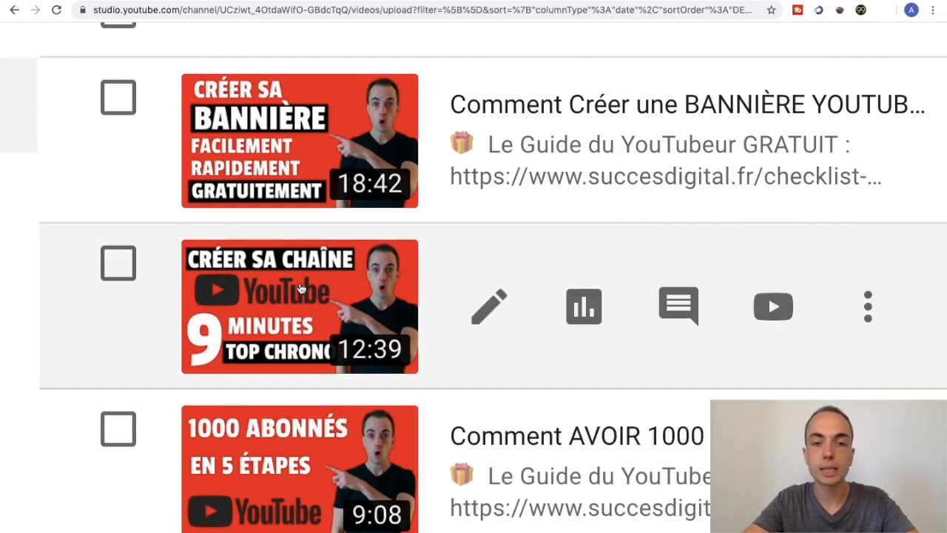
{"action": "scroll", "coordinate": [301, 289], "scroll_direction": "down", "scroll_amount": 10}
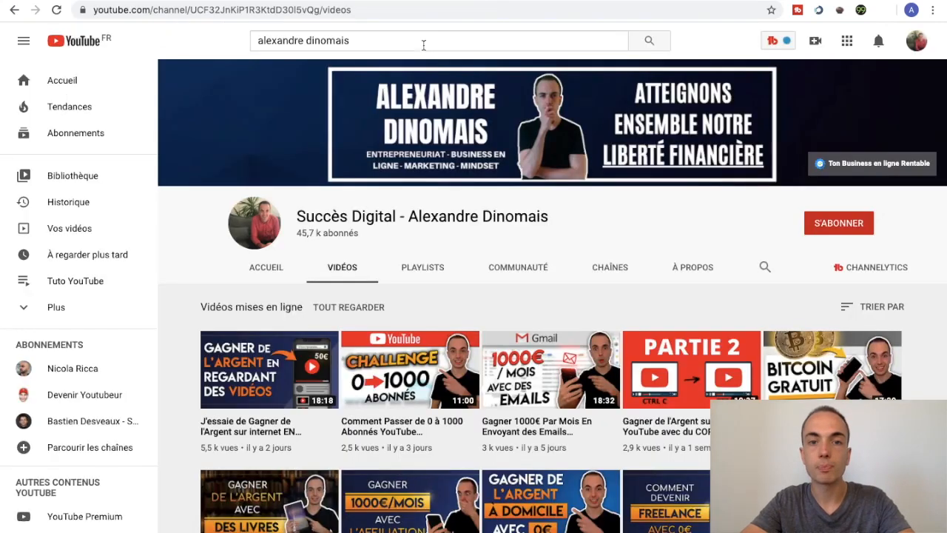
- Search YouTube for "créer chaine youtube 2020"
{"action": "left_click", "coordinate": [422, 41]}
{"action": "type", "text": "créer cha"}
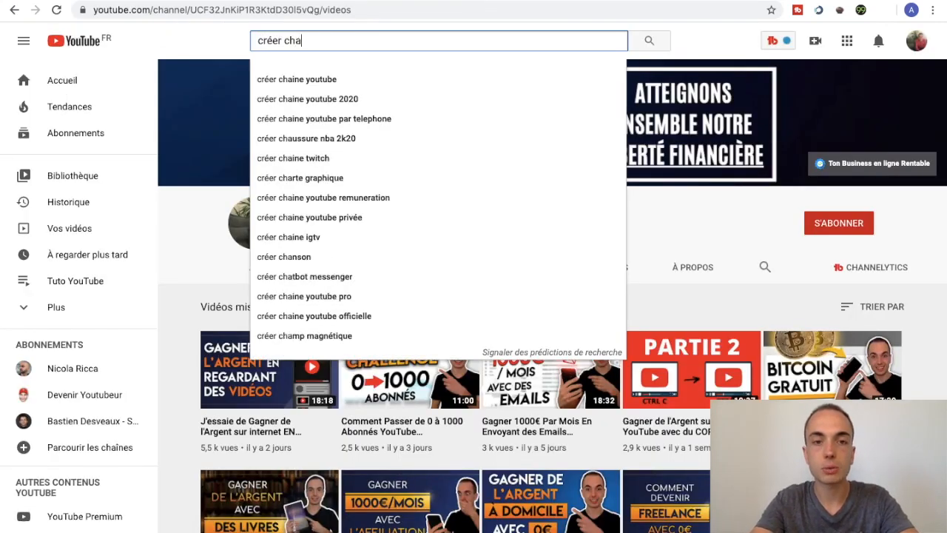
{"action": "key", "text": "Down"}
{"action": "key", "text": "Down"}
{"action": "key", "text": "Return"}
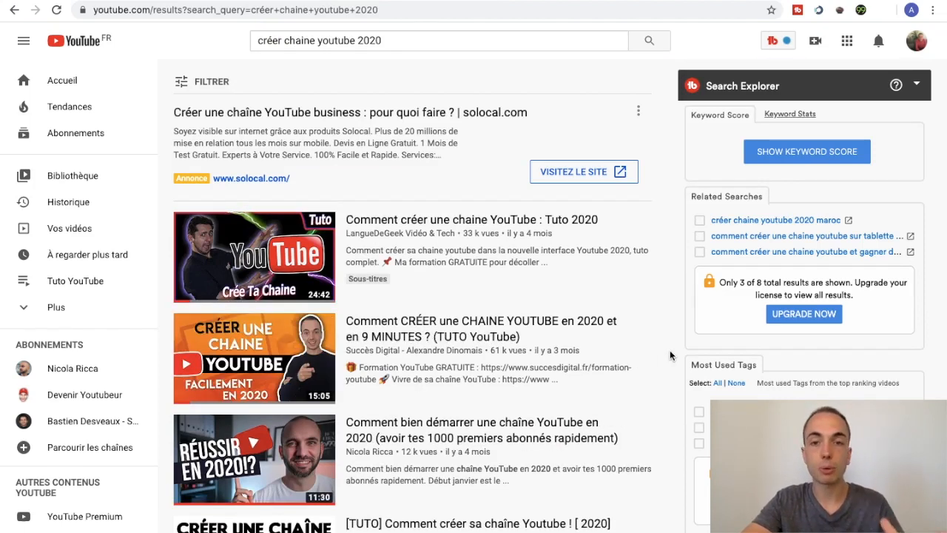
- Compare the thumbnails of the ranked videos in the search results, including the channel's own red "Créer sa chaîne" thumbnail
{"action": "scroll", "coordinate": [669, 355], "scroll_direction": "down", "scroll_amount": 3}
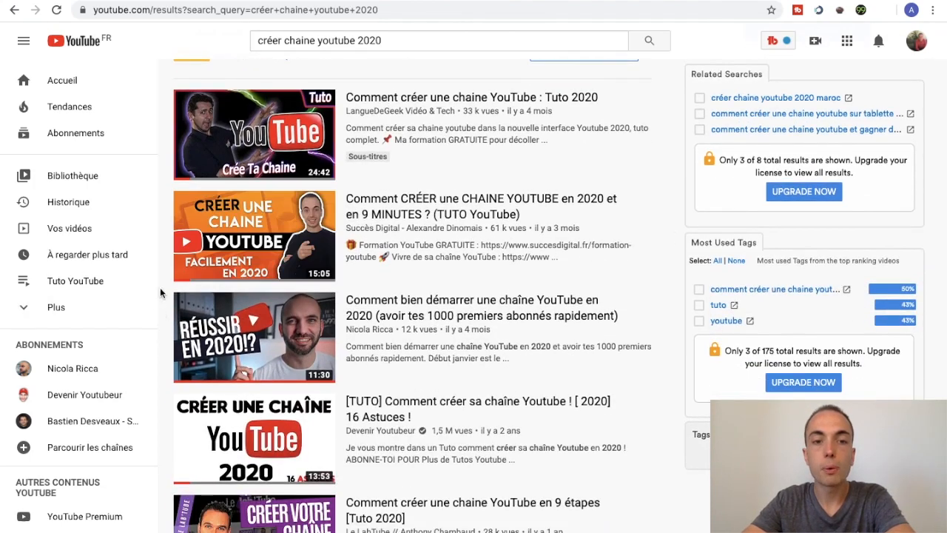
{"action": "scroll", "coordinate": [311, 444], "scroll_direction": "down", "scroll_amount": 4}
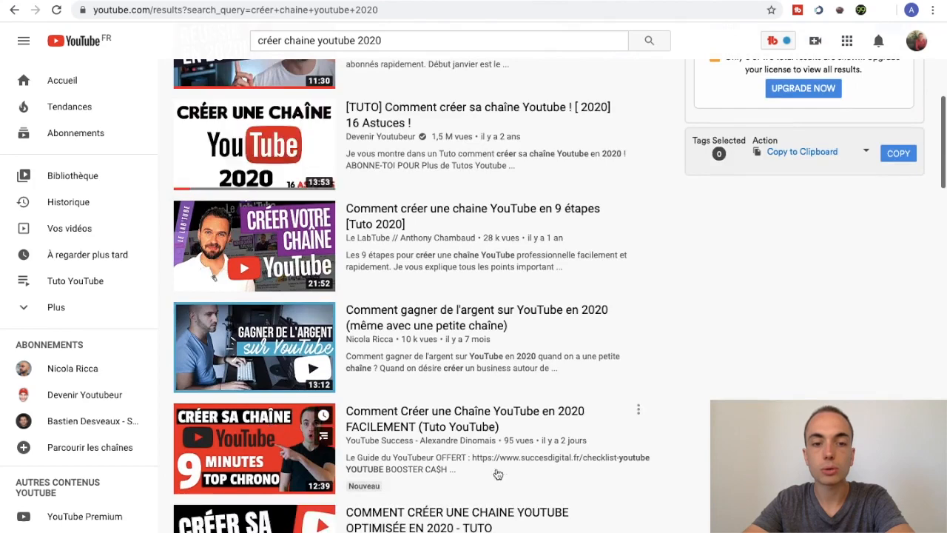
{"action": "scroll", "coordinate": [498, 474], "scroll_direction": "down", "scroll_amount": 2}
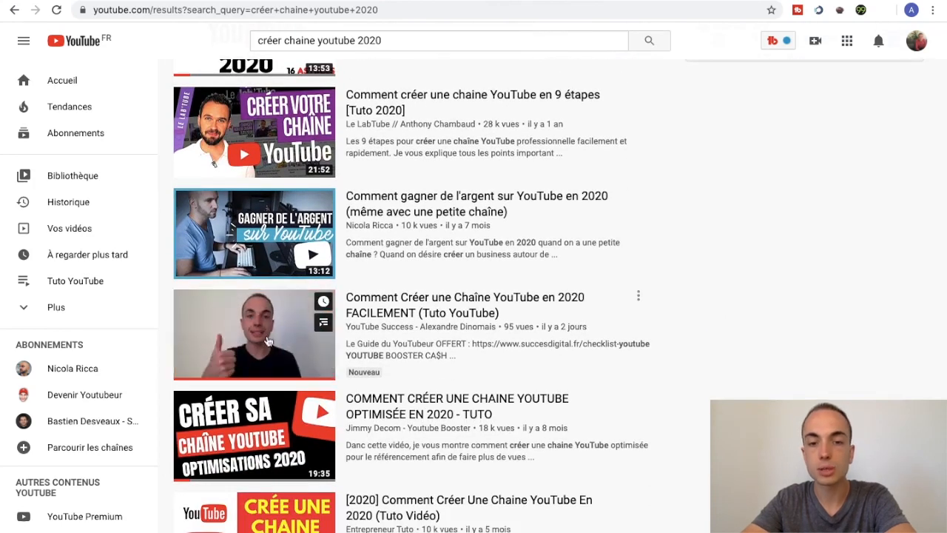
{"action": "scroll", "coordinate": [311, 254], "scroll_direction": "down", "scroll_amount": 2}
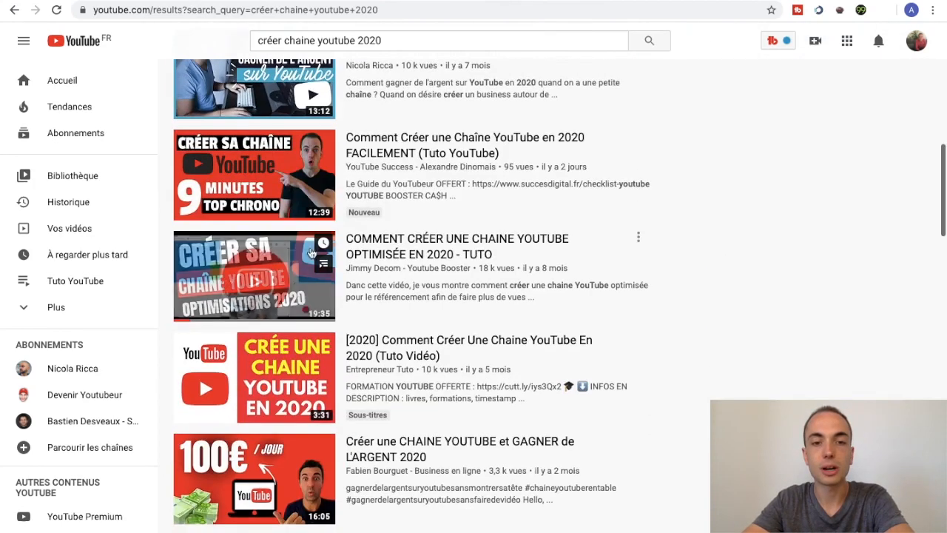
{"action": "scroll", "coordinate": [311, 253], "scroll_direction": "up", "scroll_amount": 9}
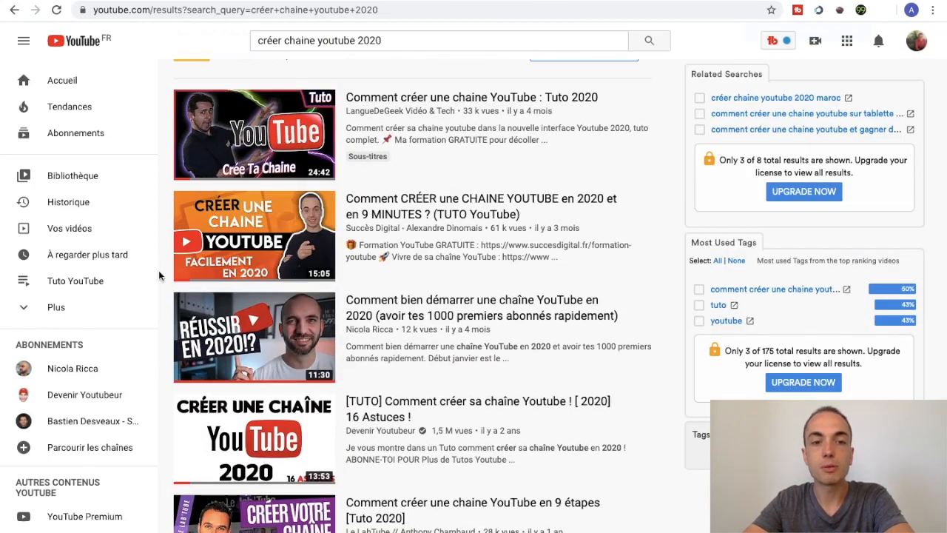
{"action": "scroll", "coordinate": [159, 278], "scroll_direction": "up", "scroll_amount": 2}
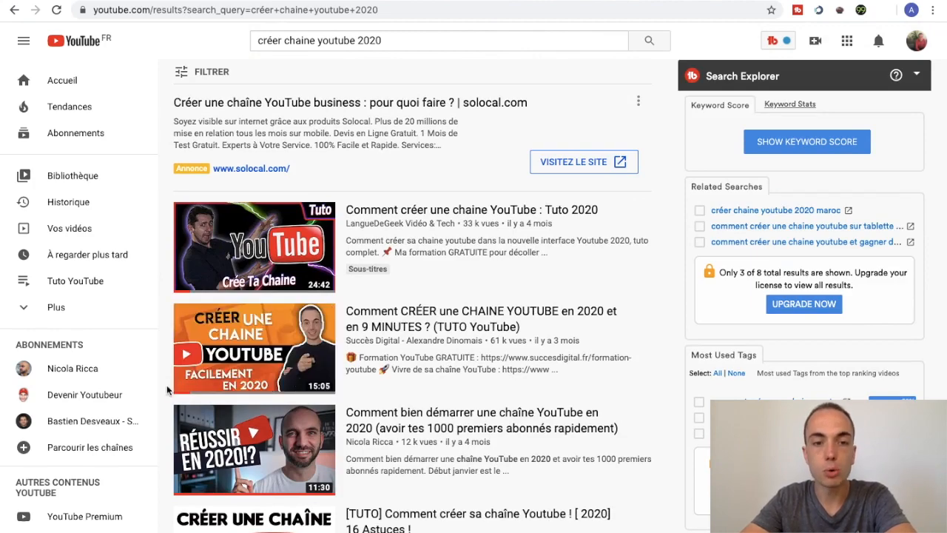
{"action": "scroll", "coordinate": [262, 274], "scroll_direction": "down", "scroll_amount": 3}
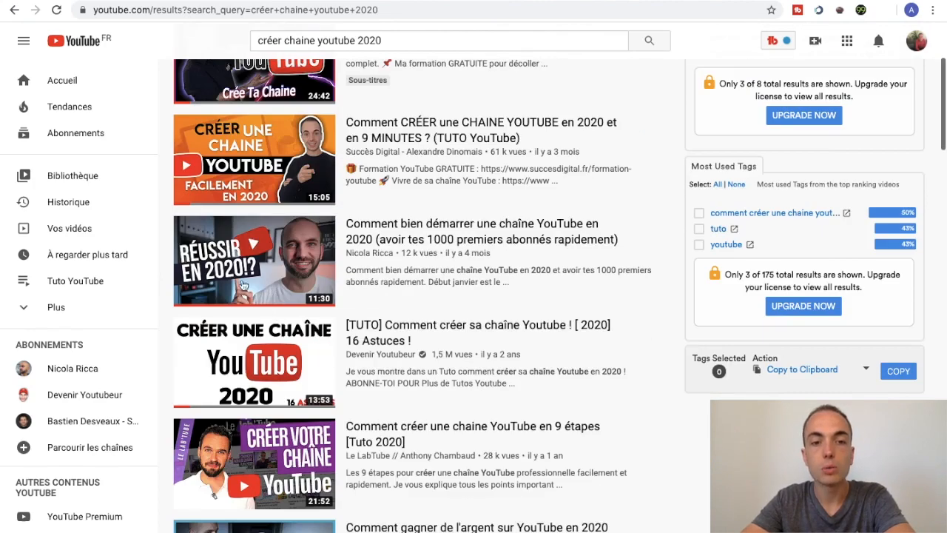
{"action": "scroll", "coordinate": [265, 351], "scroll_direction": "down", "scroll_amount": 4}
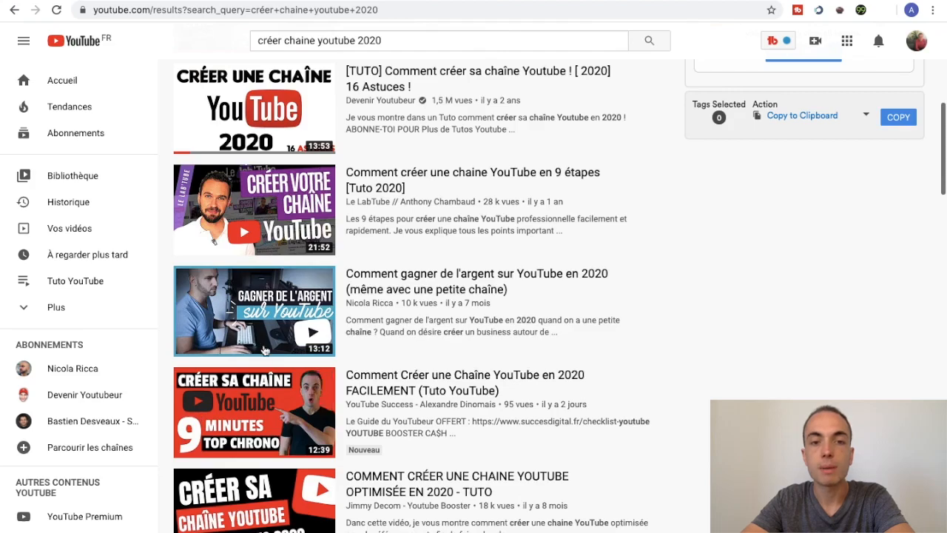
{"action": "scroll", "coordinate": [265, 351], "scroll_direction": "up", "scroll_amount": 1}
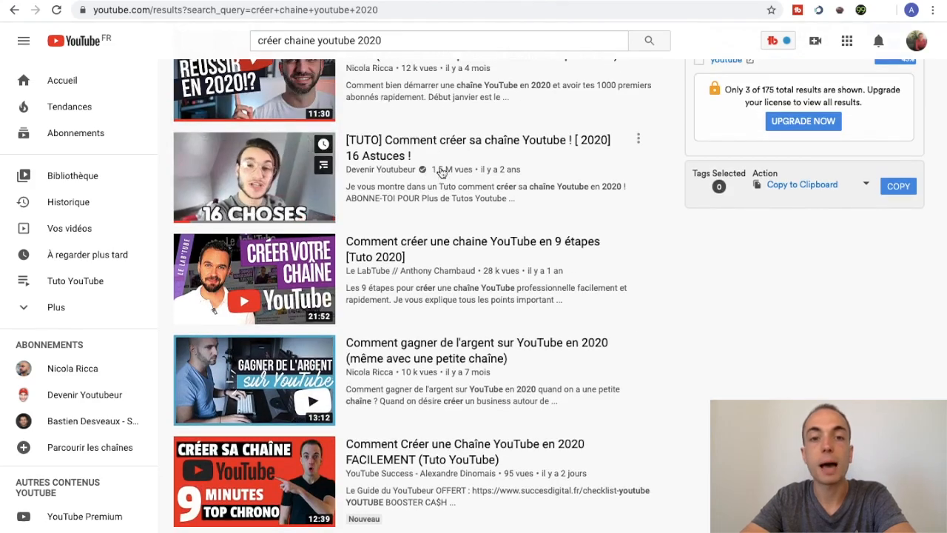
{"action": "scroll", "coordinate": [726, 326], "scroll_direction": "down", "scroll_amount": 1}
{"action": "scroll", "coordinate": [724, 362], "scroll_direction": "down", "scroll_amount": 8}
{"action": "scroll", "coordinate": [724, 363], "scroll_direction": "up", "scroll_amount": 14}
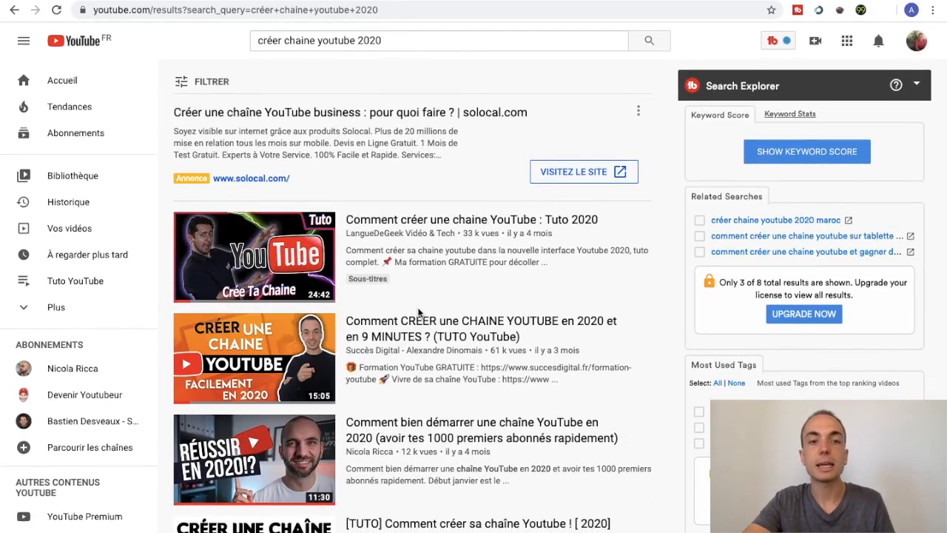
{"action": "mouse_move", "coordinate": [417, 331]}
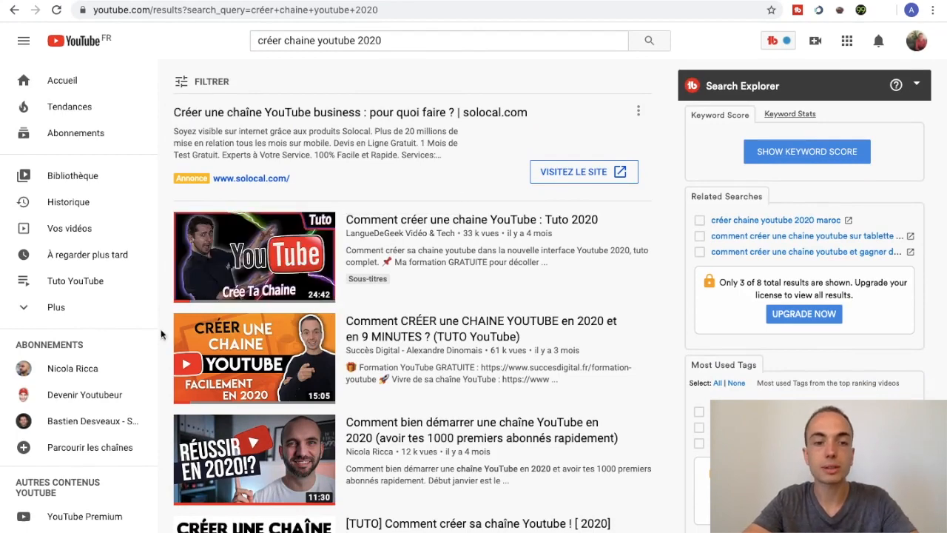
{"action": "scroll", "coordinate": [164, 335], "scroll_direction": "down", "scroll_amount": 2}
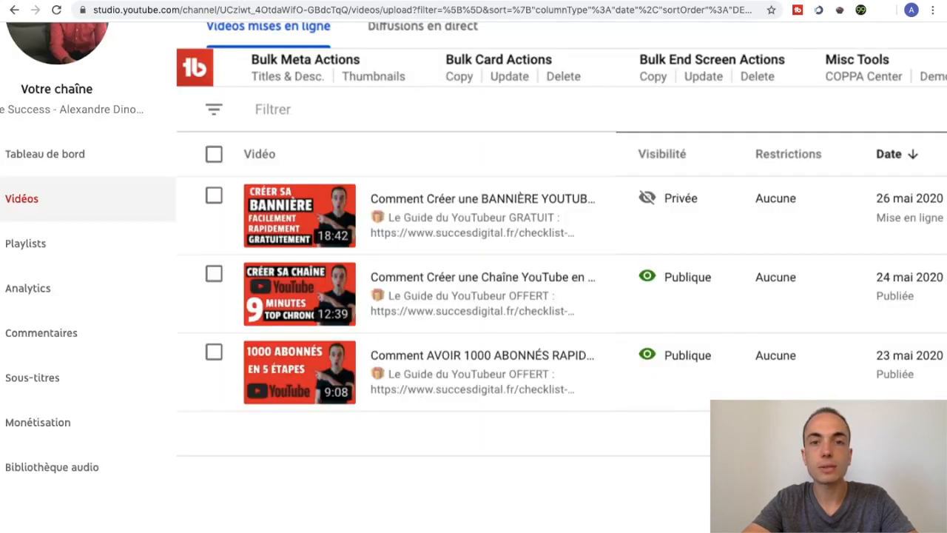
- Switch to Canva in a new browser tab by looking up "canva"
{"action": "key", "text": "ctrl+t"}
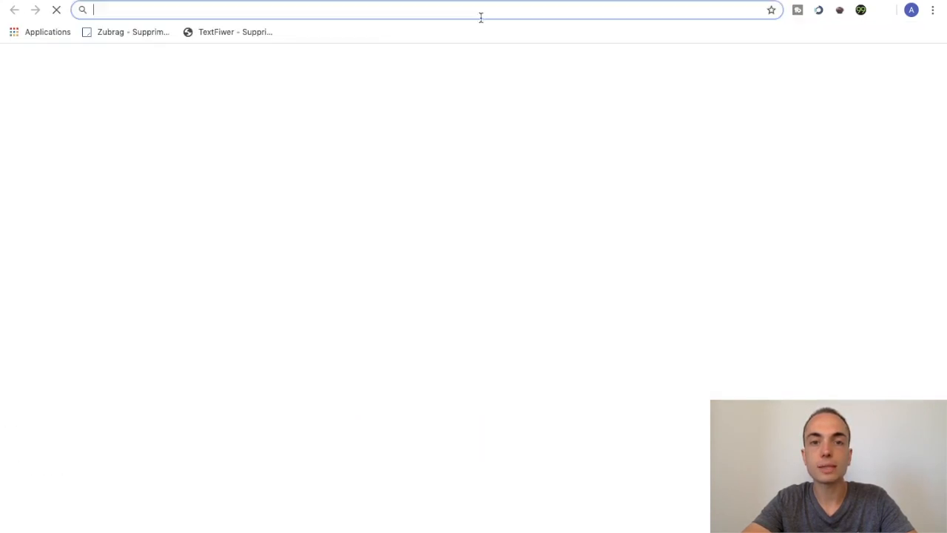
{"action": "type", "text": "canva"}
{"action": "key", "text": "Return"}
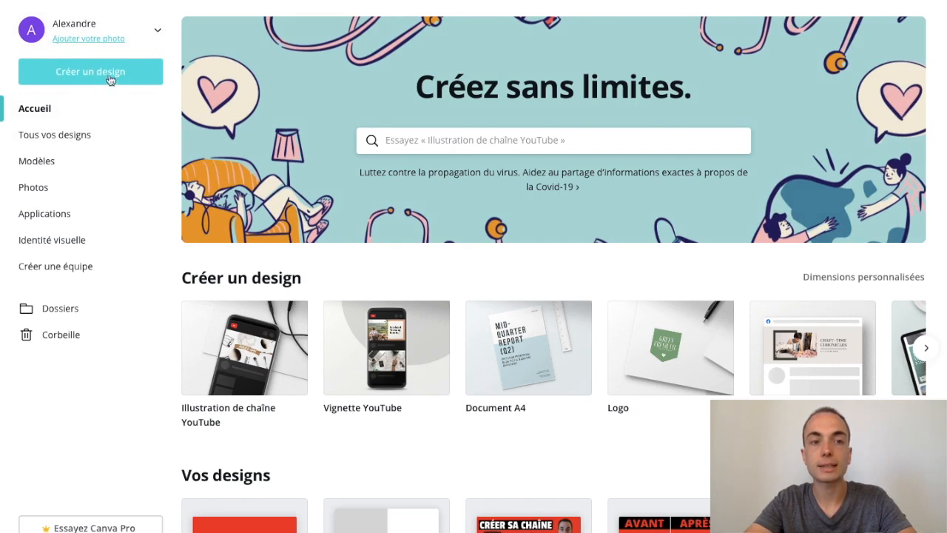
- Search the Canva design types for "youtube" and open the Vignette YouTube (1280 × 720 px) templates
{"action": "left_click", "coordinate": [455, 141]}
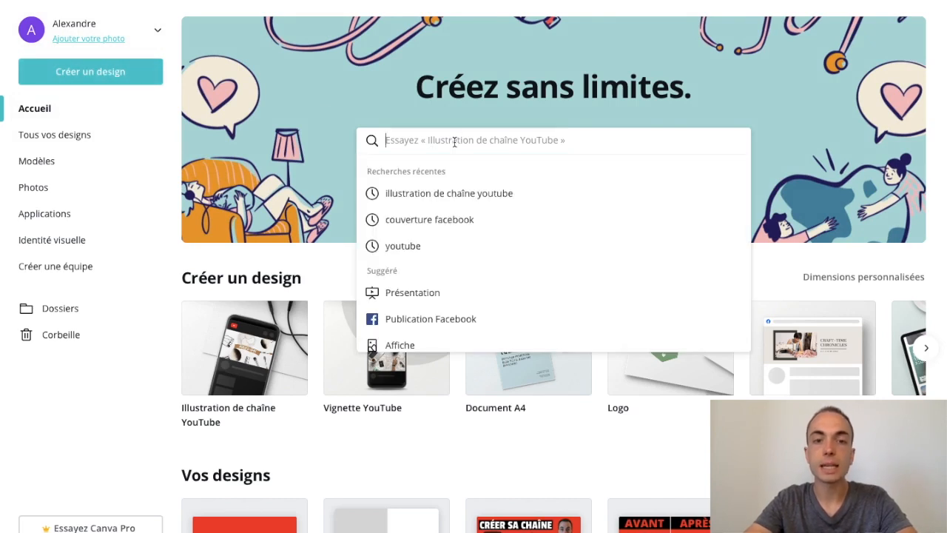
{"action": "type", "text": "youtube"}
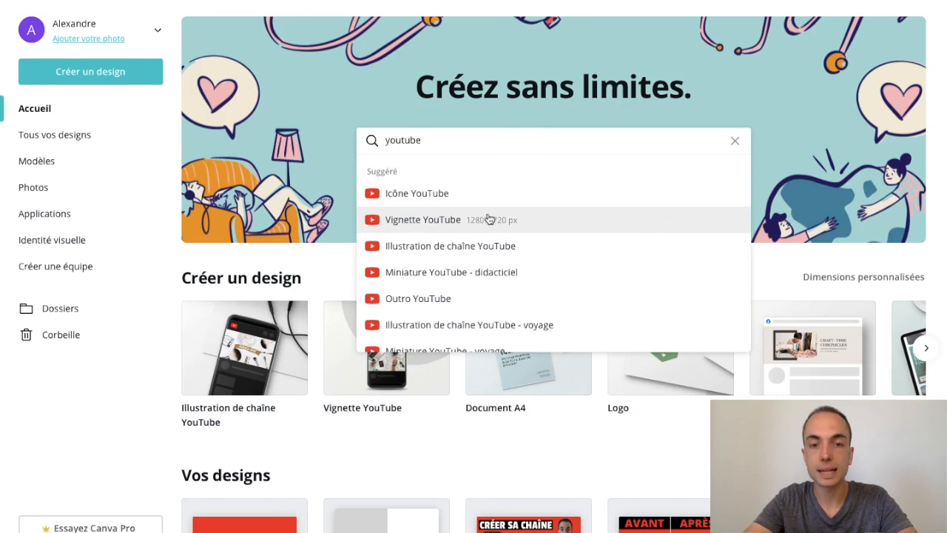
{"action": "left_click", "coordinate": [447, 222]}
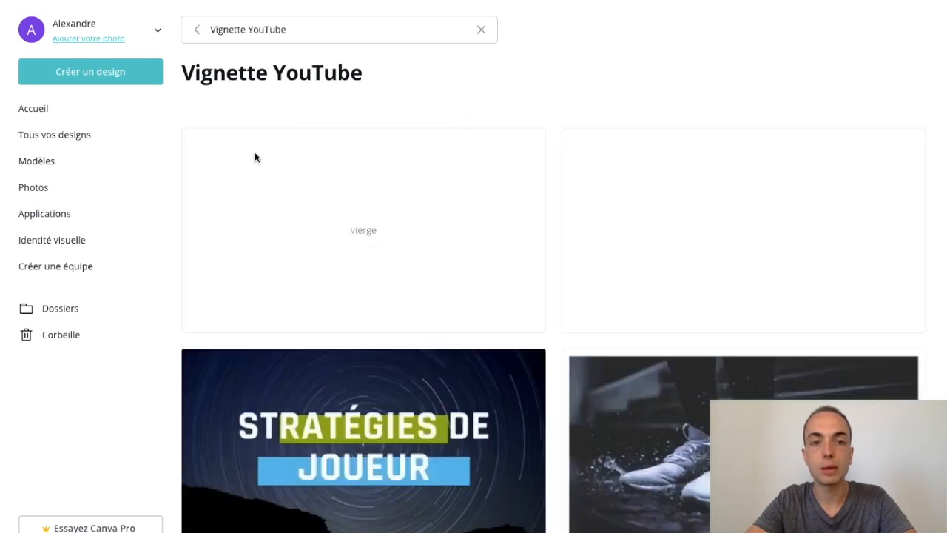
- Look through the Vignette YouTube templates and start a blank design
{"action": "scroll", "coordinate": [554, 404], "scroll_direction": "down", "scroll_amount": 3}
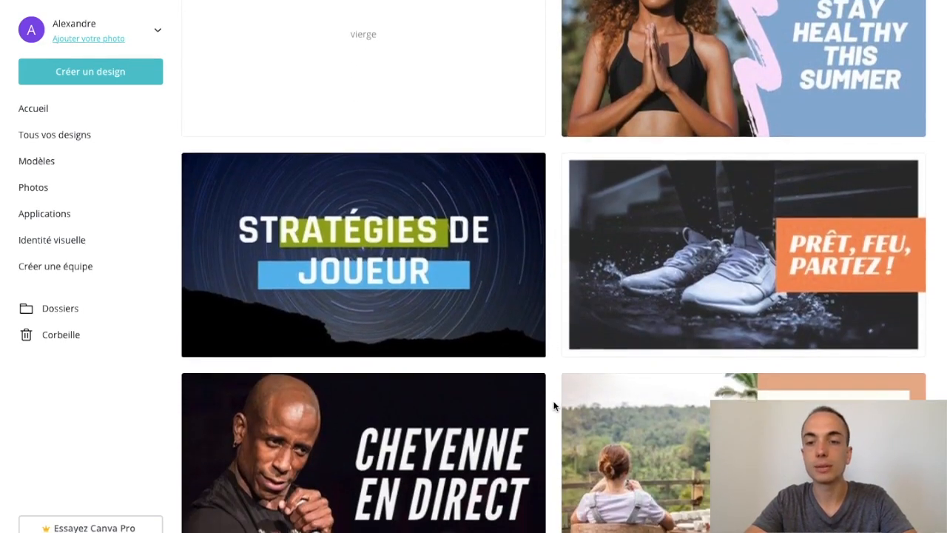
{"action": "scroll", "coordinate": [553, 405], "scroll_direction": "down", "scroll_amount": 5}
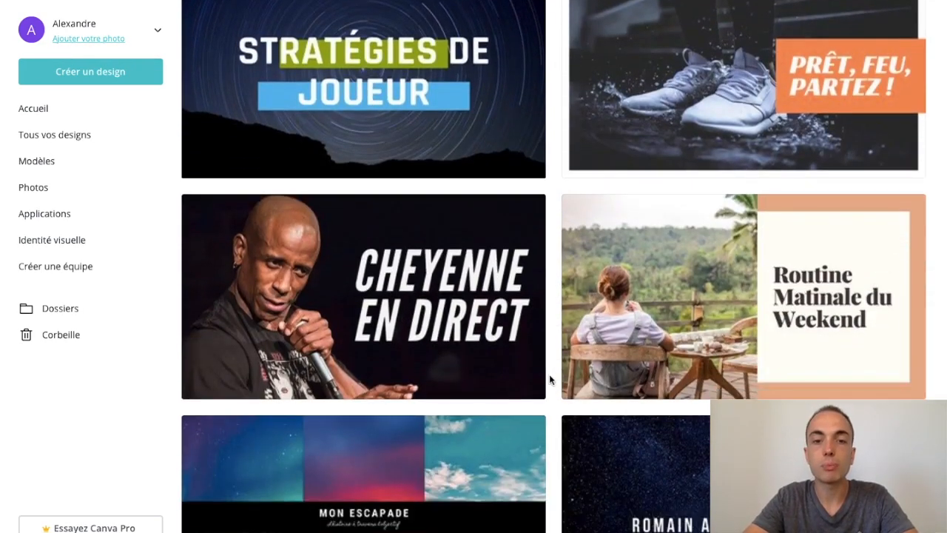
{"action": "scroll", "coordinate": [545, 412], "scroll_direction": "down", "scroll_amount": 3}
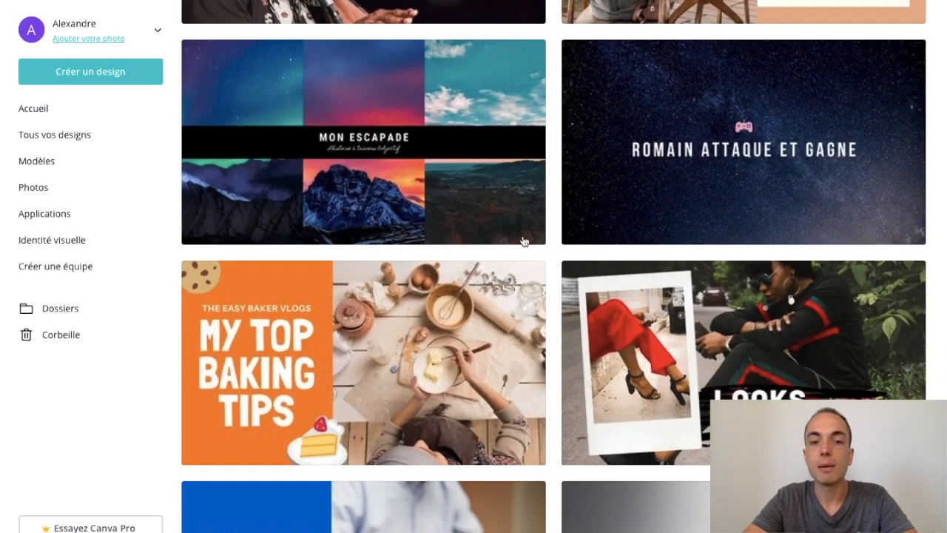
{"action": "scroll", "coordinate": [492, 355], "scroll_direction": "down", "scroll_amount": 5}
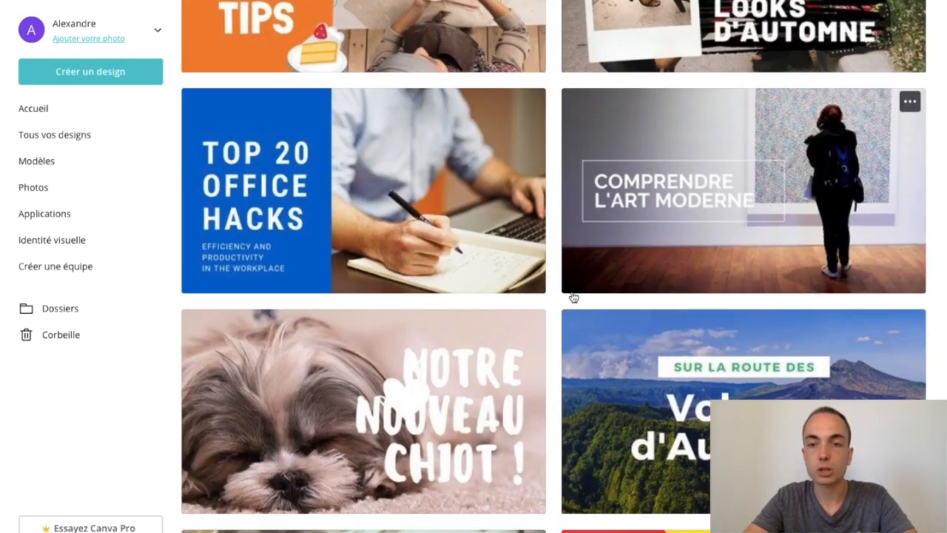
{"action": "scroll", "coordinate": [573, 298], "scroll_direction": "up", "scroll_amount": 20}
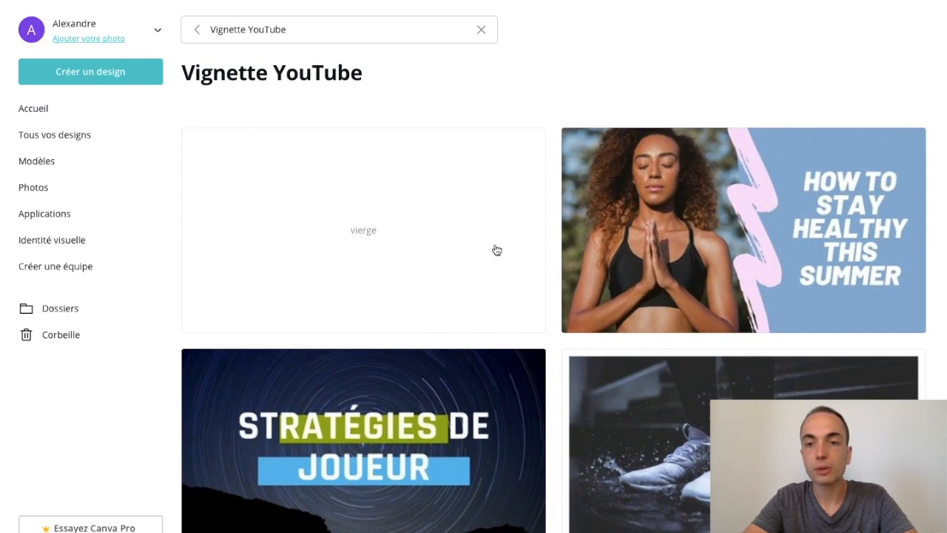
{"action": "left_click", "coordinate": [402, 219]}
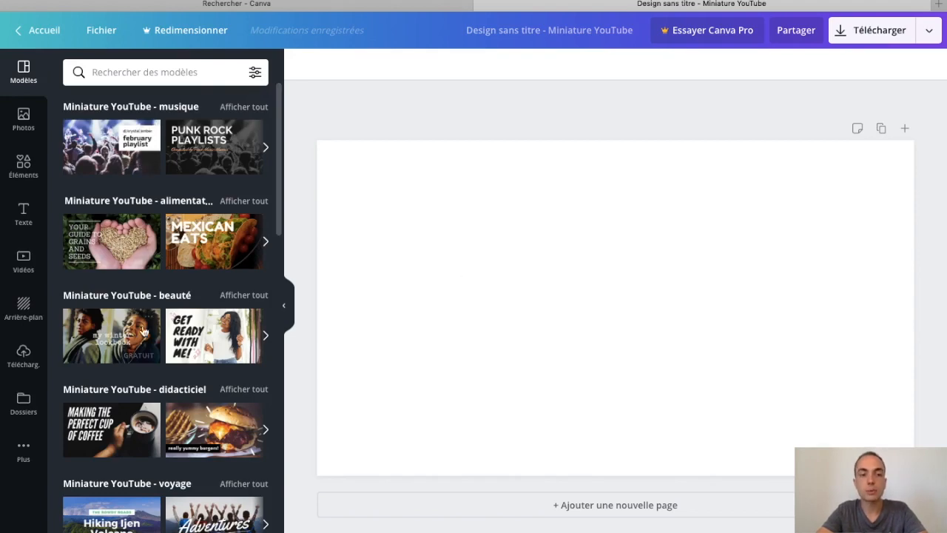
- Apply the "Your guide to grains and seeds" food template and replace its heading with "CRÉER UNE MINIATURE YOUTUBE"
{"action": "left_click", "coordinate": [111, 236]}
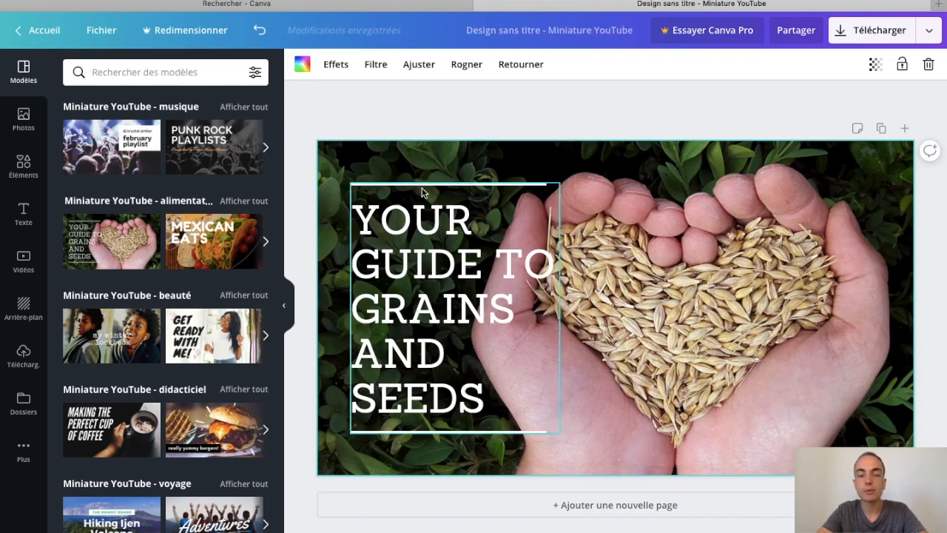
{"action": "triple_click", "coordinate": [455, 274]}
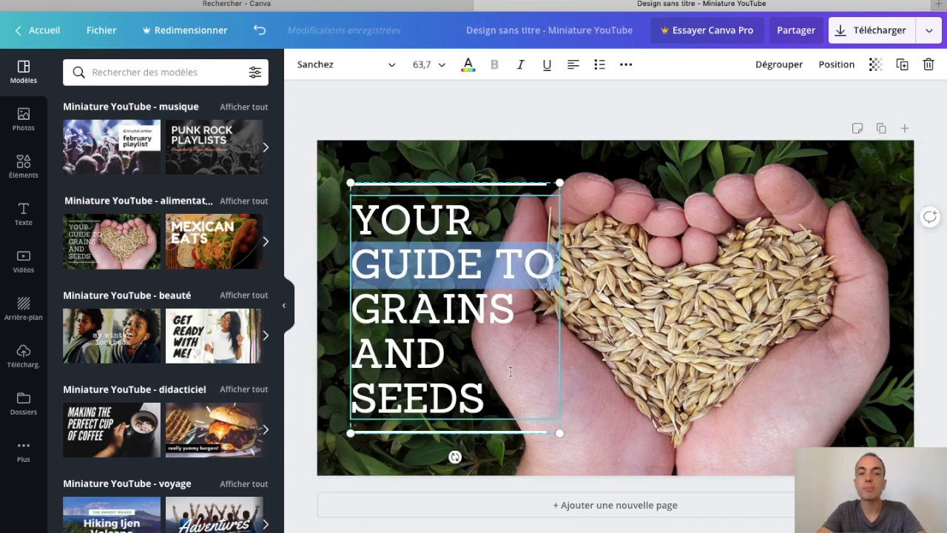
{"action": "left_click", "coordinate": [484, 393]}
{"action": "left_click_drag", "start_coordinate": [490, 398], "coordinate": [332, 219]}
{"action": "left_click", "coordinate": [484, 376]}
{"action": "left_click_drag", "start_coordinate": [489, 400], "coordinate": [360, 208]}
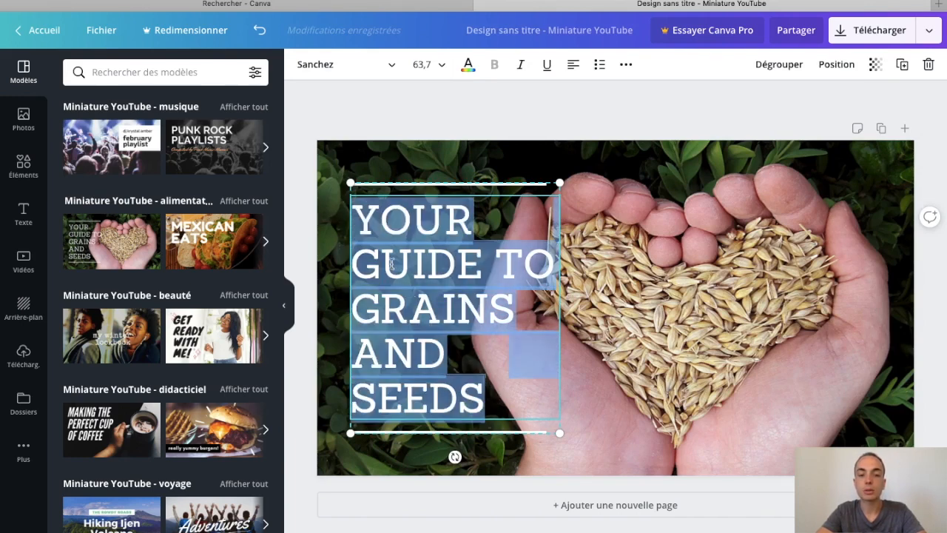
{"action": "type", "text": "CRÉER UNE MI"}
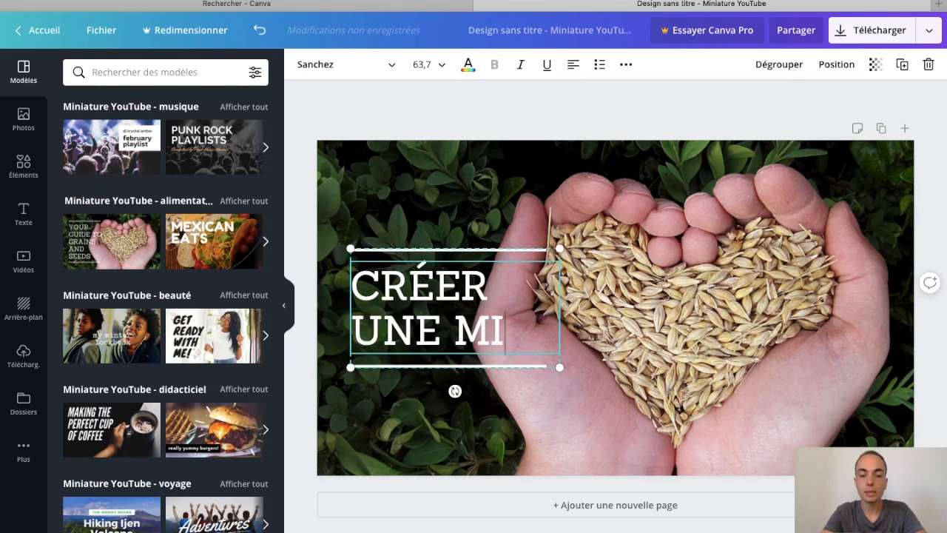
{"action": "type", "text": "NIATURE YOUTUBE"}
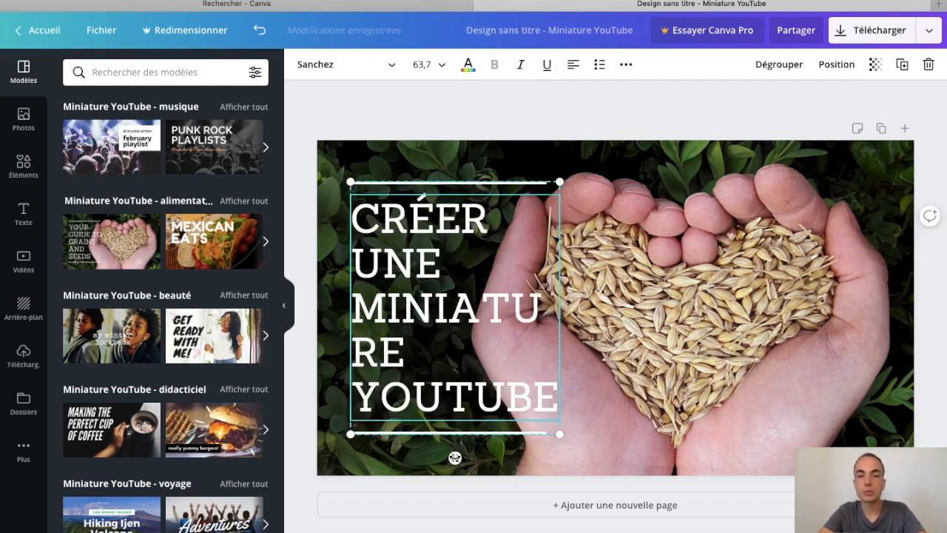
- Set the heading's font size to 50 and its text colour to orange
{"action": "left_click", "coordinate": [435, 69]}
{"action": "type", "text": "50"}
{"action": "key", "text": "Return"}
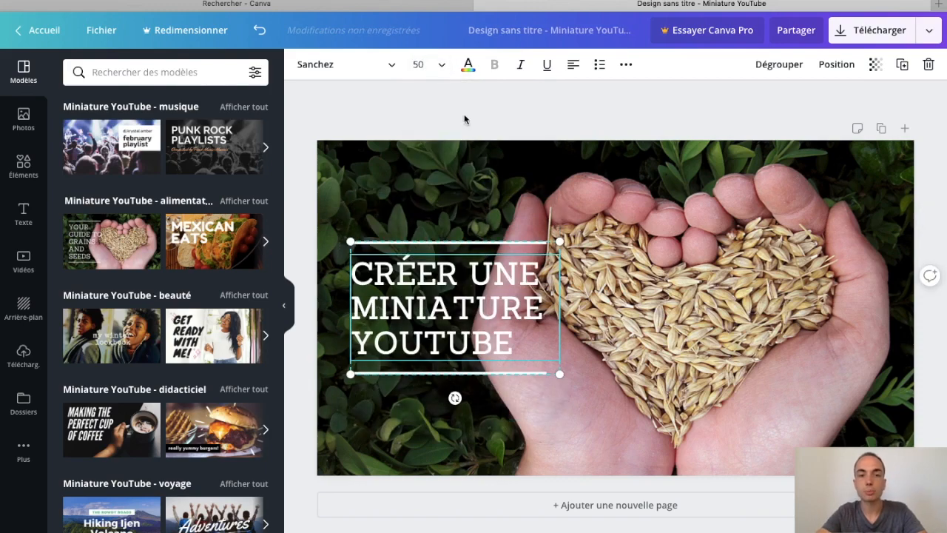
{"action": "left_click", "coordinate": [346, 65]}
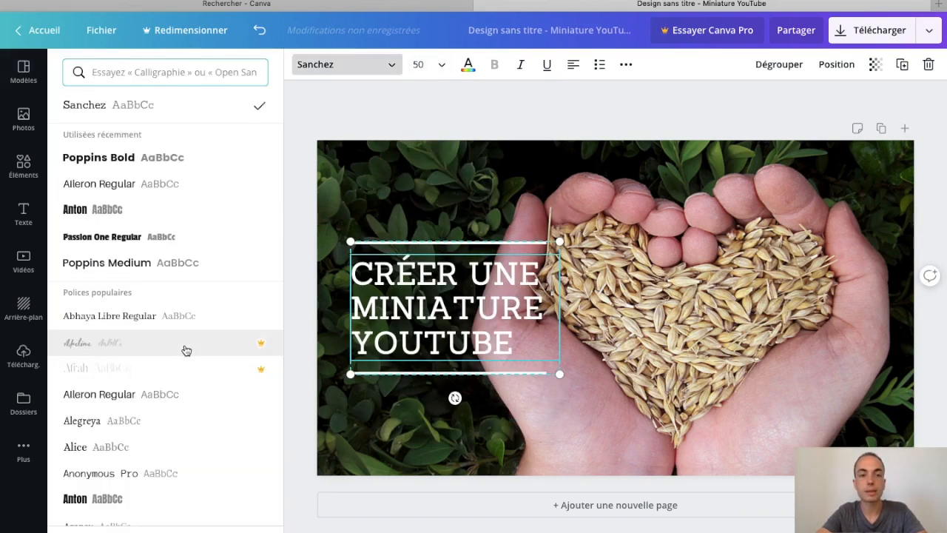
{"action": "left_click", "coordinate": [468, 63]}
{"action": "left_click", "coordinate": [468, 65]}
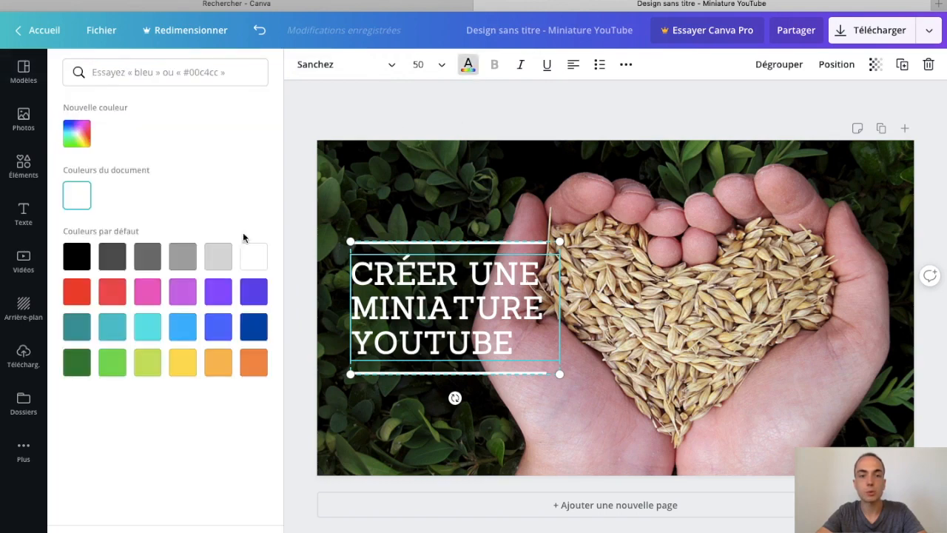
{"action": "left_click", "coordinate": [112, 295]}
{"action": "left_click", "coordinate": [254, 327]}
{"action": "left_click", "coordinate": [253, 362]}
{"action": "left_click", "coordinate": [512, 106]}
{"action": "left_click", "coordinate": [466, 115]}
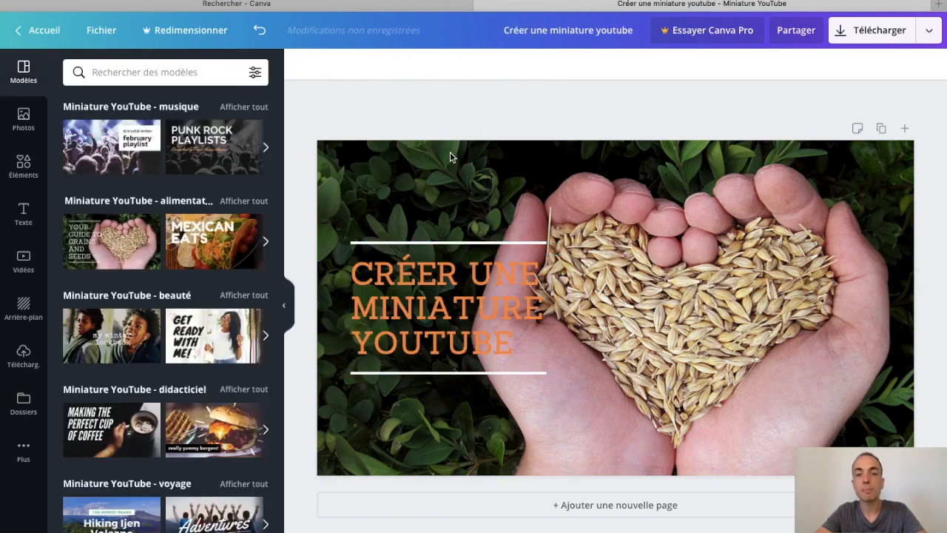
- Delete the heading group and the seeds photo to empty the canvas
{"action": "left_click_drag", "start_coordinate": [439, 123], "coordinate": [629, 340]}
{"action": "key", "text": "Delete"}
{"action": "double_click", "coordinate": [651, 348]}
{"action": "key", "text": "Delete"}
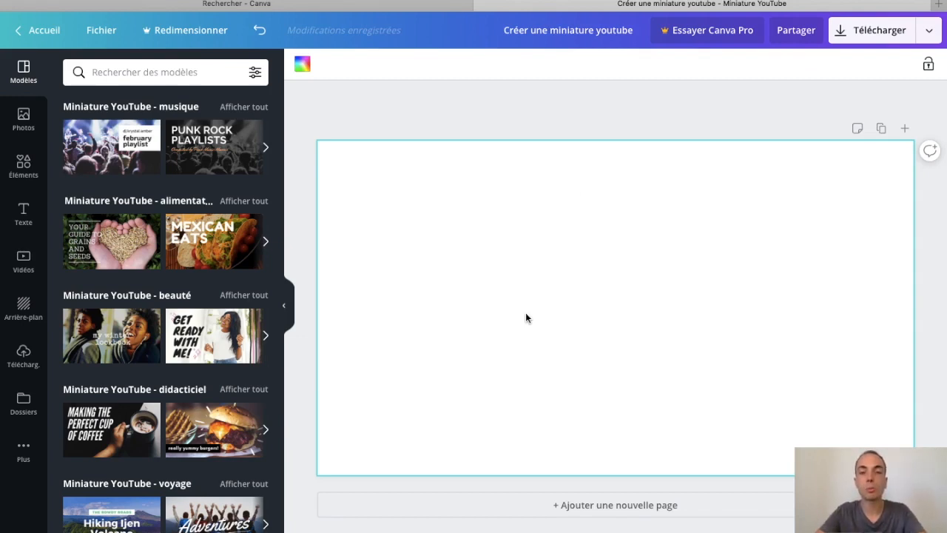
{"action": "left_click", "coordinate": [386, 127]}
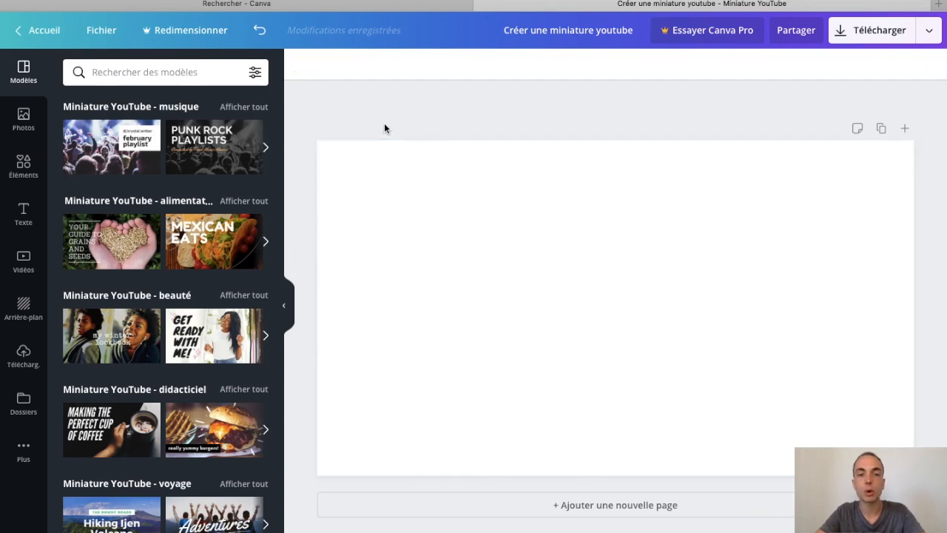
- Add a square shape and stretch it from the canvas's upper-left corner to cover the whole canvas
{"action": "left_click", "coordinate": [22, 171]}
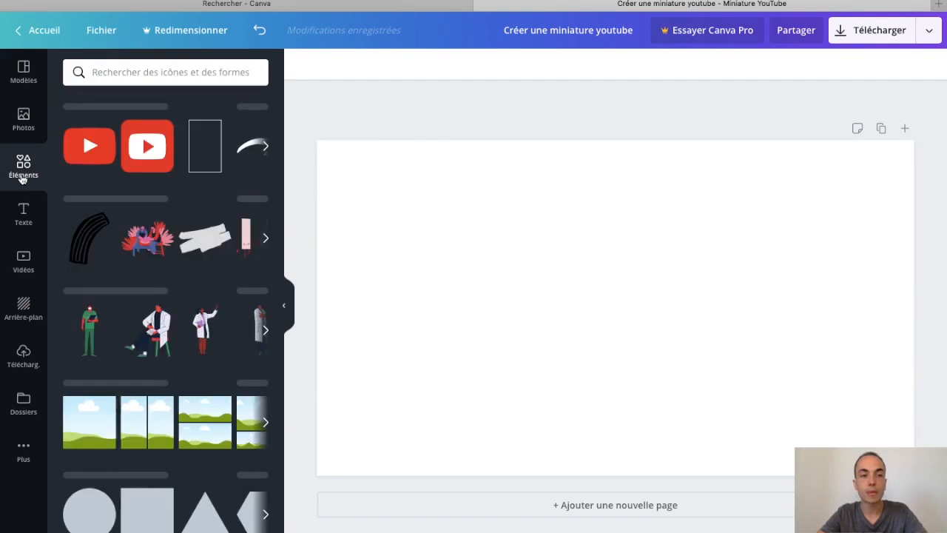
{"action": "scroll", "coordinate": [147, 455], "scroll_direction": "down", "scroll_amount": 2}
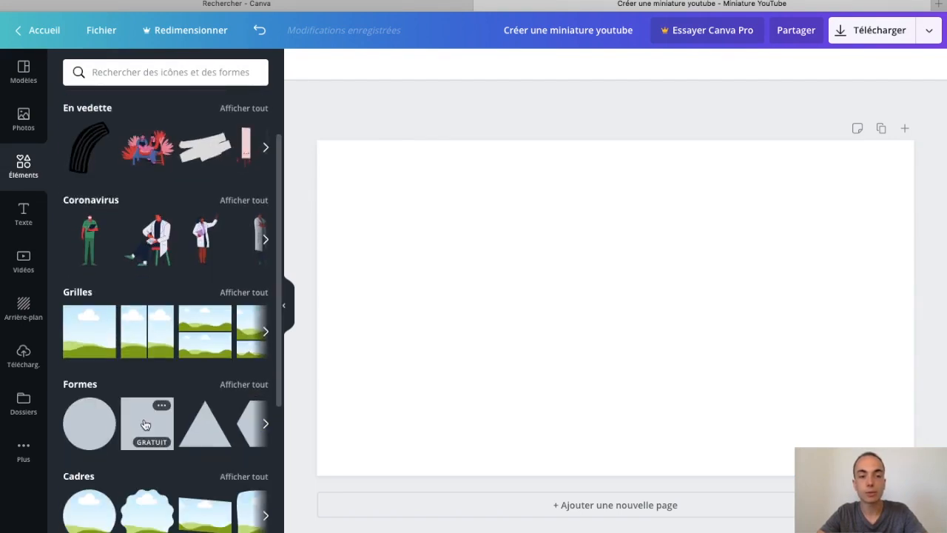
{"action": "left_click", "coordinate": [145, 423]}
{"action": "left_click_drag", "start_coordinate": [531, 279], "coordinate": [375, 225]}
{"action": "left_click_drag", "start_coordinate": [408, 323], "coordinate": [400, 473]}
{"action": "left_click_drag", "start_coordinate": [501, 304], "coordinate": [915, 271]}
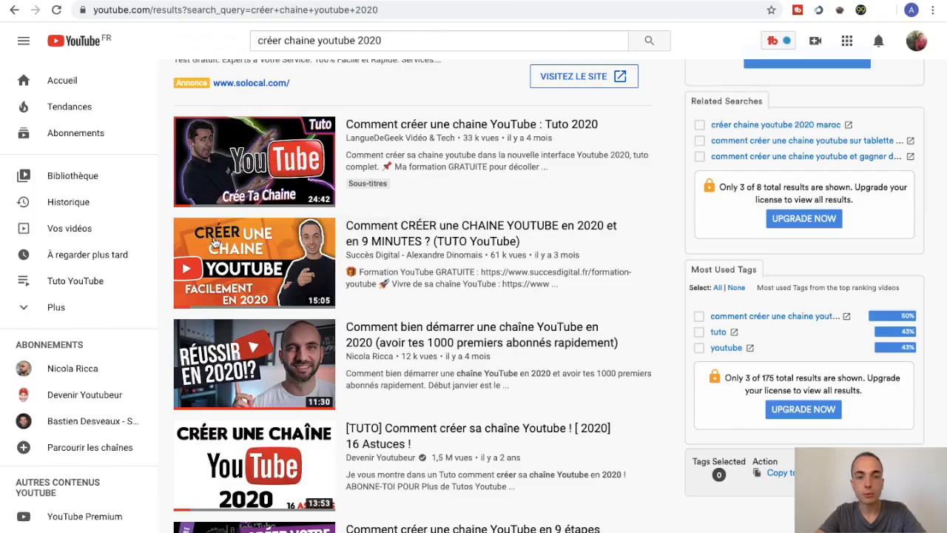
- Review the ranked thumbnails on YouTube, and in Canva try blue and orange fills on the canvas-wide square before settling on red
{"action": "scroll", "coordinate": [323, 315], "scroll_direction": "down", "scroll_amount": 7}
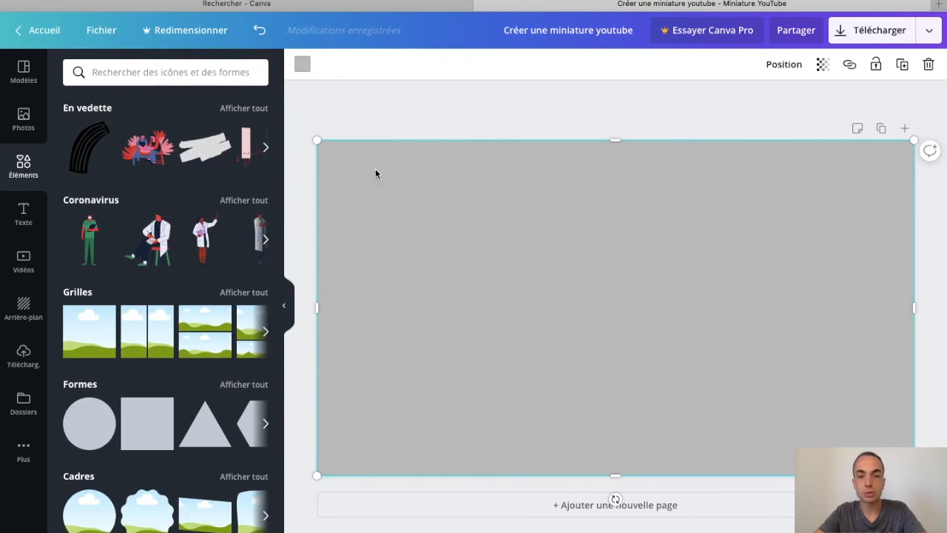
{"action": "left_click", "coordinate": [302, 63]}
{"action": "left_click", "coordinate": [77, 293]}
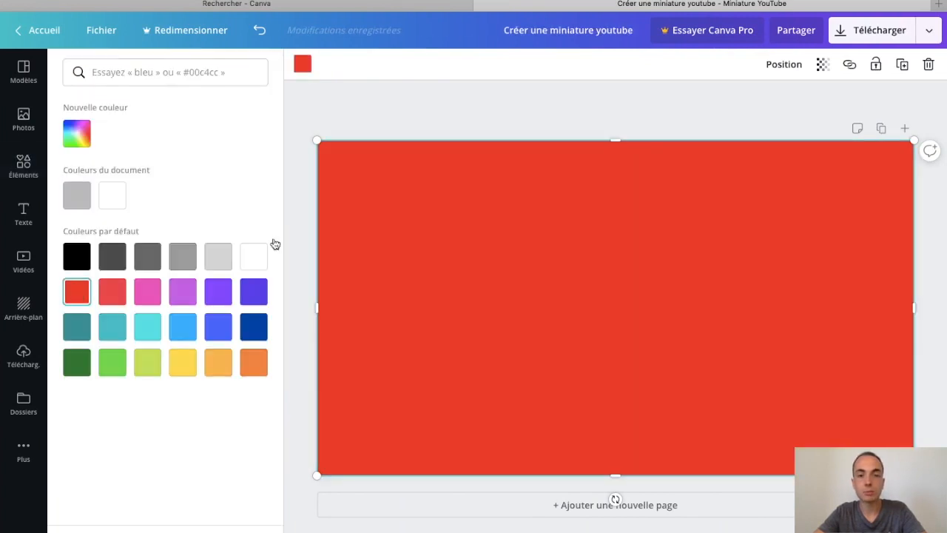
{"action": "left_click", "coordinate": [250, 294]}
{"action": "left_click", "coordinate": [251, 329]}
{"action": "left_click", "coordinate": [258, 358]}
{"action": "left_click", "coordinate": [219, 363]}
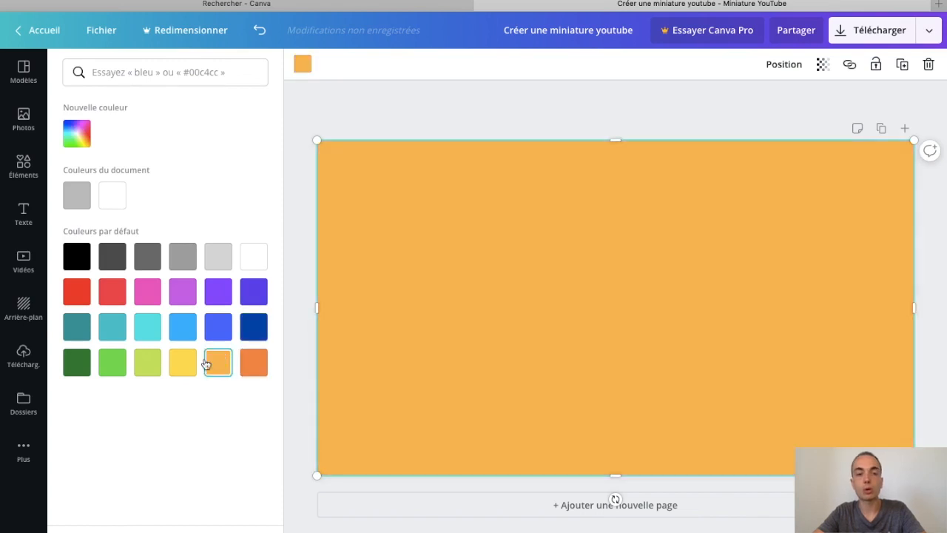
{"action": "left_click", "coordinate": [78, 299]}
{"action": "left_click", "coordinate": [397, 119]}
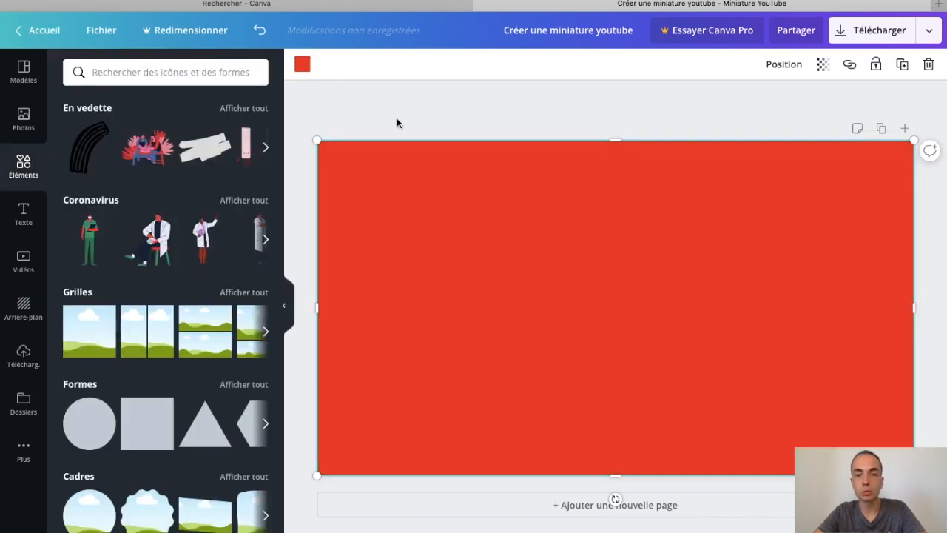
- Make the red square slightly transparent, shift it aside and delete it
{"action": "left_click", "coordinate": [824, 67]}
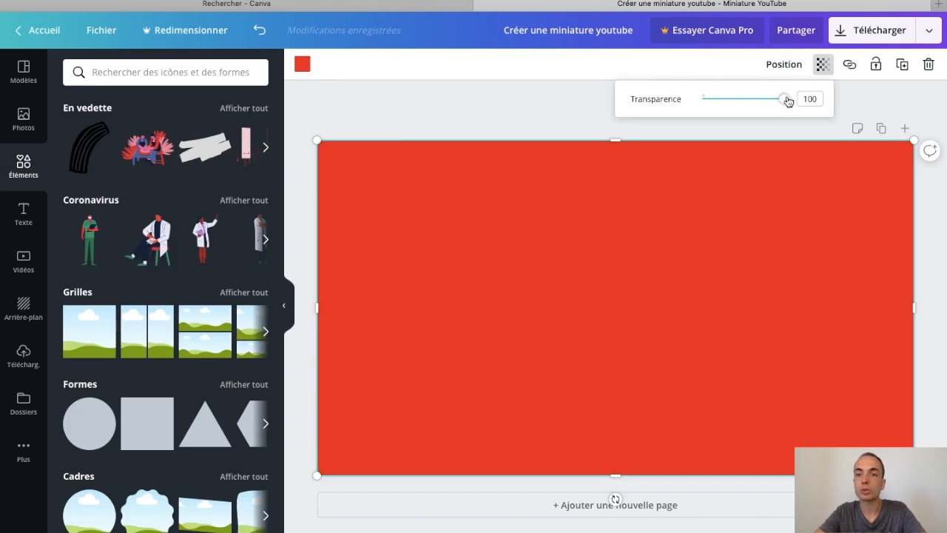
{"action": "mouse_move", "coordinate": [783, 100]}
{"action": "left_mouse_down"}
{"action": "mouse_move", "coordinate": [745, 101]}
{"action": "mouse_move", "coordinate": [769, 105]}
{"action": "left_mouse_up"}
{"action": "left_click", "coordinate": [584, 114]}
{"action": "left_click_drag", "start_coordinate": [414, 204], "coordinate": [456, 231]}
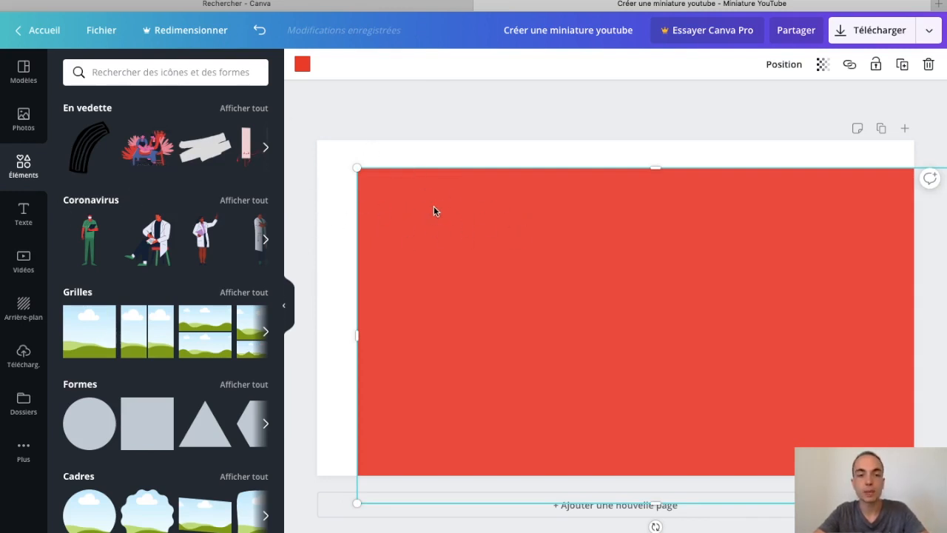
{"action": "key", "text": "Delete"}
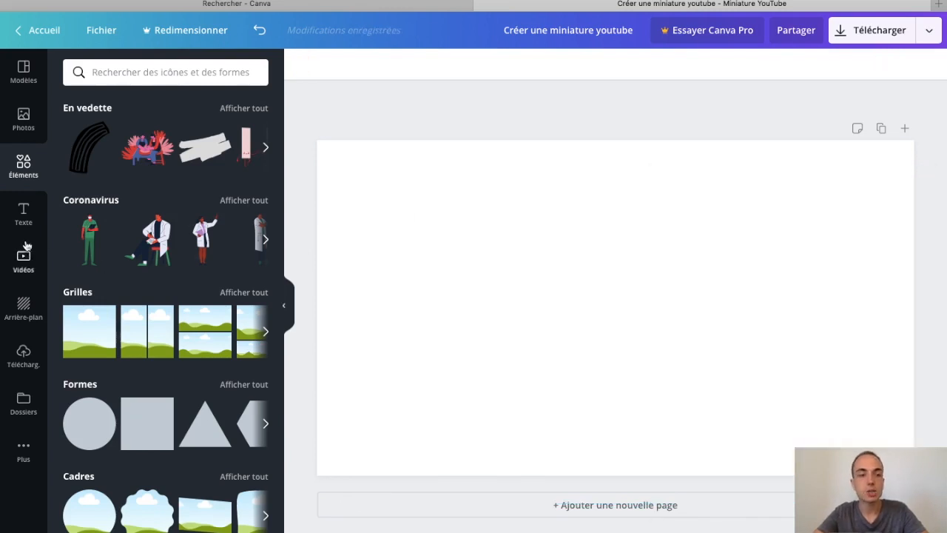
- Search the photos for "oradinateur" and set the free laptop-and-notebook photo as the full canvas background
{"action": "left_click", "coordinate": [23, 125]}
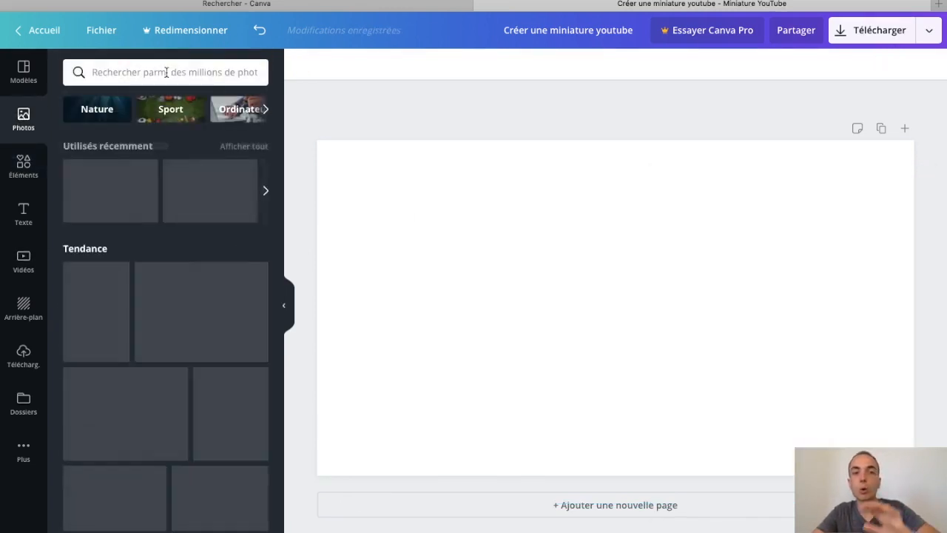
{"action": "left_click", "coordinate": [167, 72]}
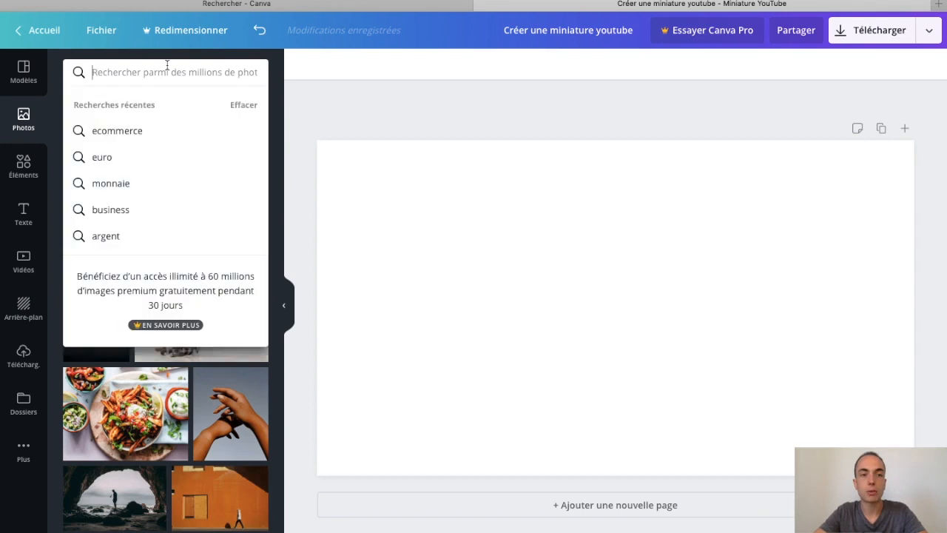
{"action": "type", "text": "oradinateur"}
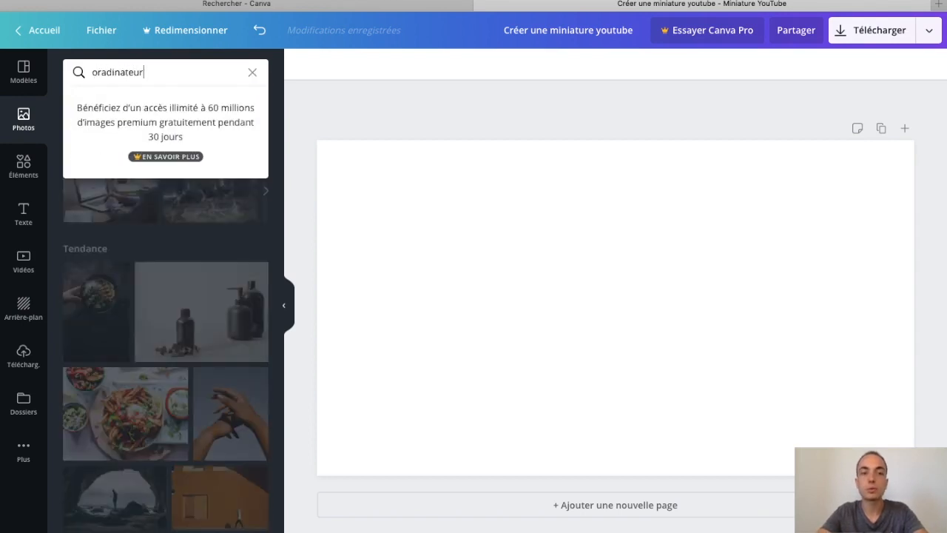
{"action": "key", "text": "Return"}
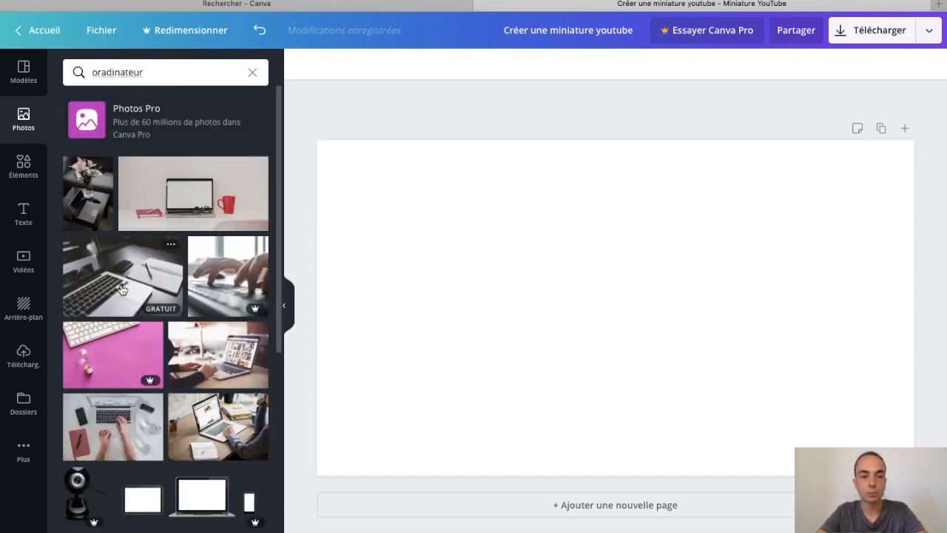
{"action": "left_click_drag", "start_coordinate": [153, 264], "coordinate": [325, 253]}
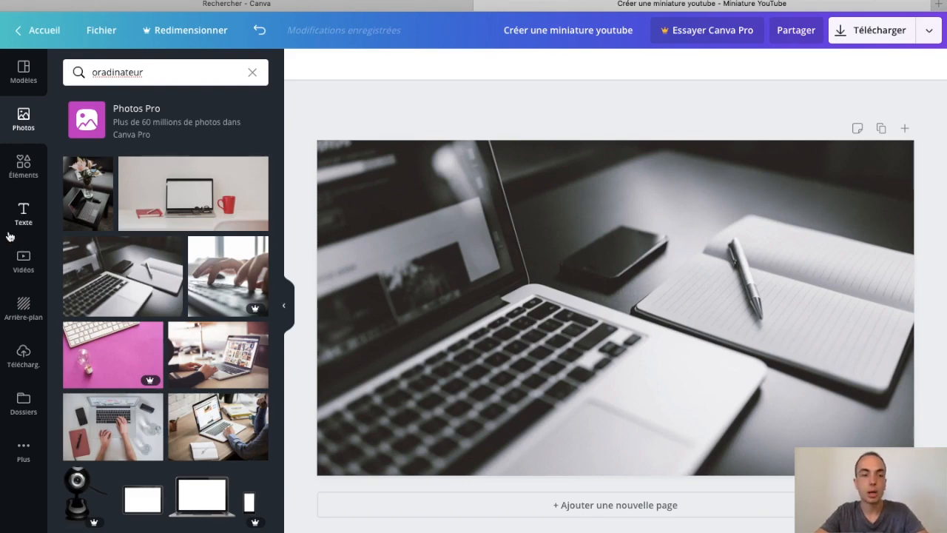
- Add a square shape, stretch it over the entire background photo and fill it with red
{"action": "left_click", "coordinate": [22, 172]}
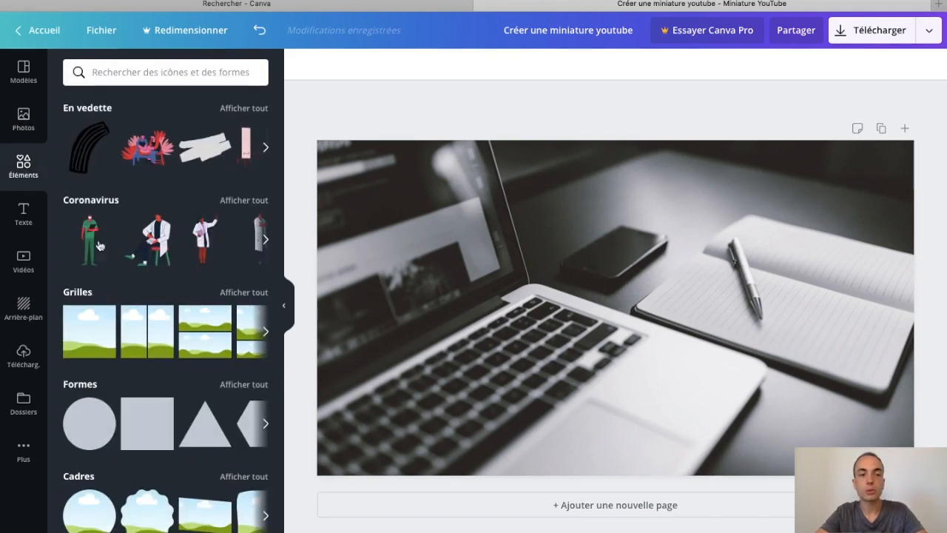
{"action": "left_click", "coordinate": [146, 429]}
{"action": "left_click_drag", "start_coordinate": [646, 296], "coordinate": [417, 206]}
{"action": "left_click_drag", "start_coordinate": [407, 327], "coordinate": [409, 475]}
{"action": "left_click_drag", "start_coordinate": [556, 304], "coordinate": [913, 305]}
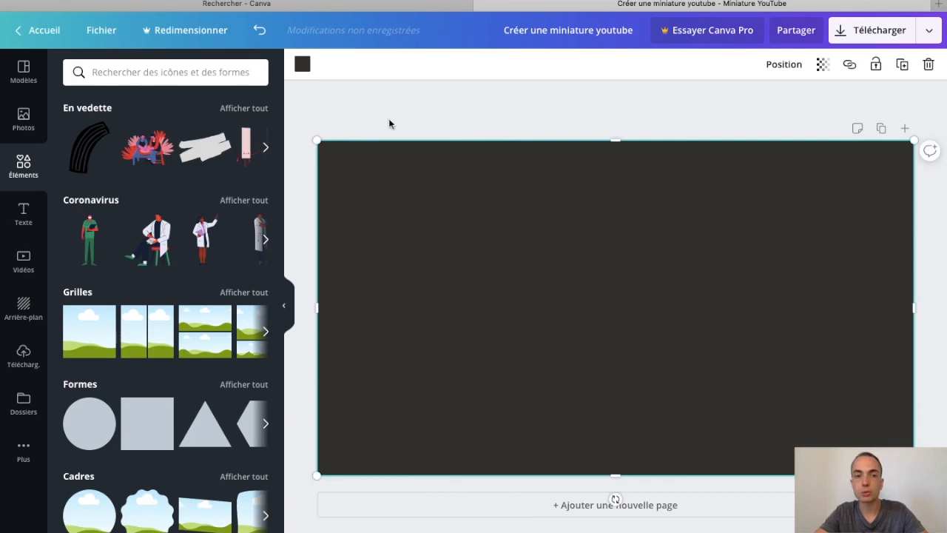
{"action": "left_click", "coordinate": [303, 69]}
{"action": "left_click", "coordinate": [73, 359]}
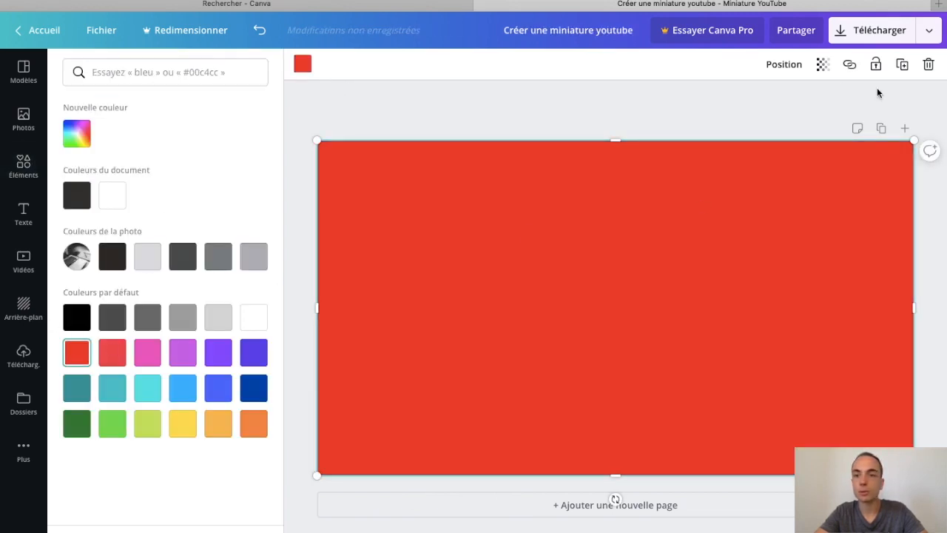
- Set the transparency of the red square covering the laptop photo to 80
{"action": "left_click", "coordinate": [823, 64]}
{"action": "left_click_drag", "start_coordinate": [784, 102], "coordinate": [768, 103]}
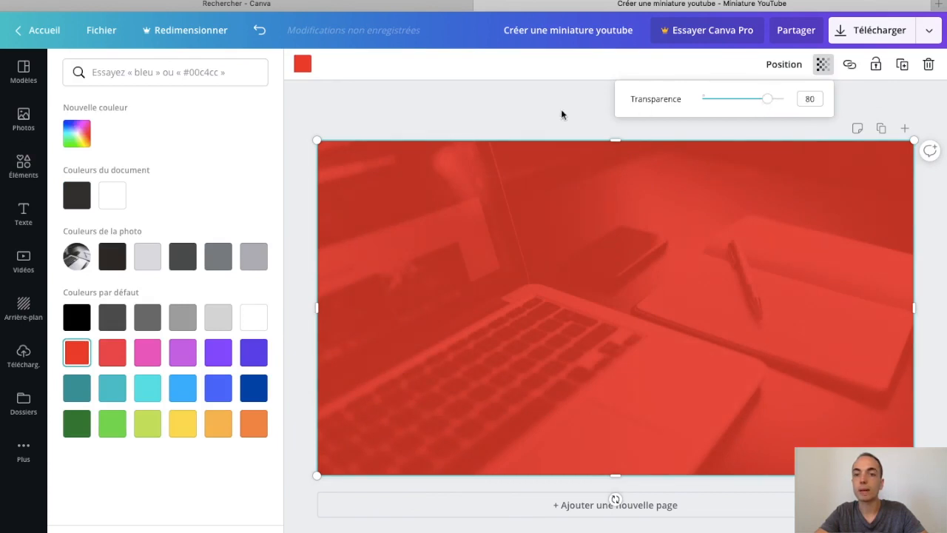
{"action": "left_click", "coordinate": [496, 116]}
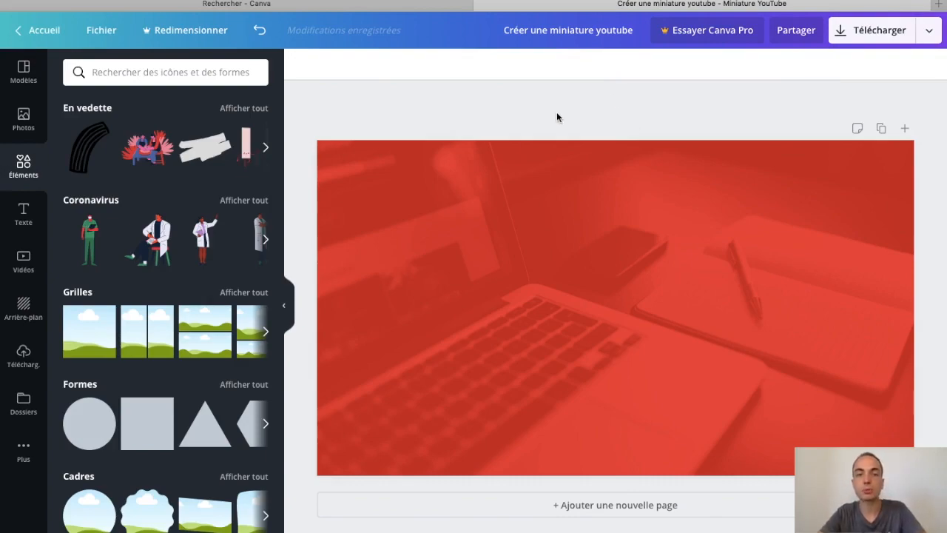
- Switch to the YouTube results for "créer chaine youtube 2020" and examine the backgrounds of the ranked thumbnails
{"action": "key", "text": "ctrl+Left"}
{"action": "scroll", "coordinate": [694, 185], "scroll_direction": "up", "scroll_amount": 10}
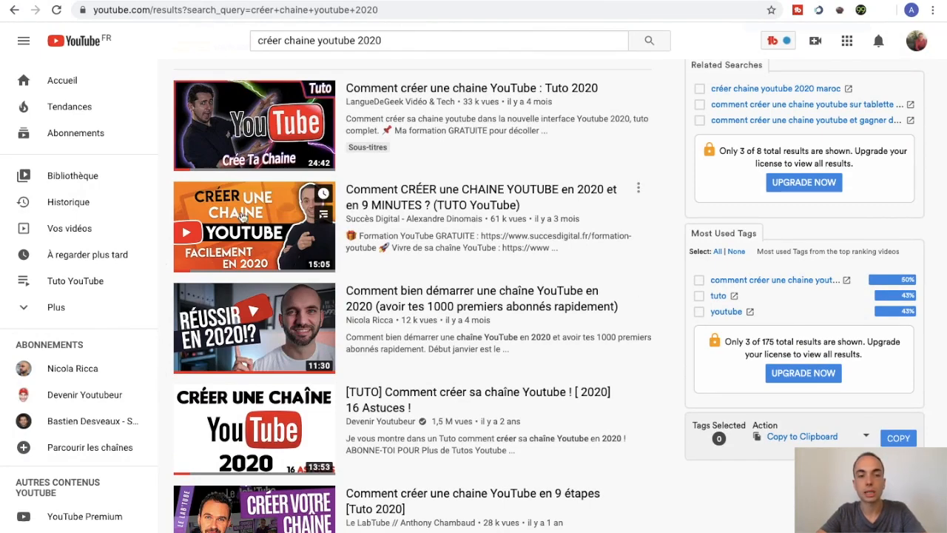
{"action": "scroll", "coordinate": [170, 333], "scroll_direction": "down", "scroll_amount": 5}
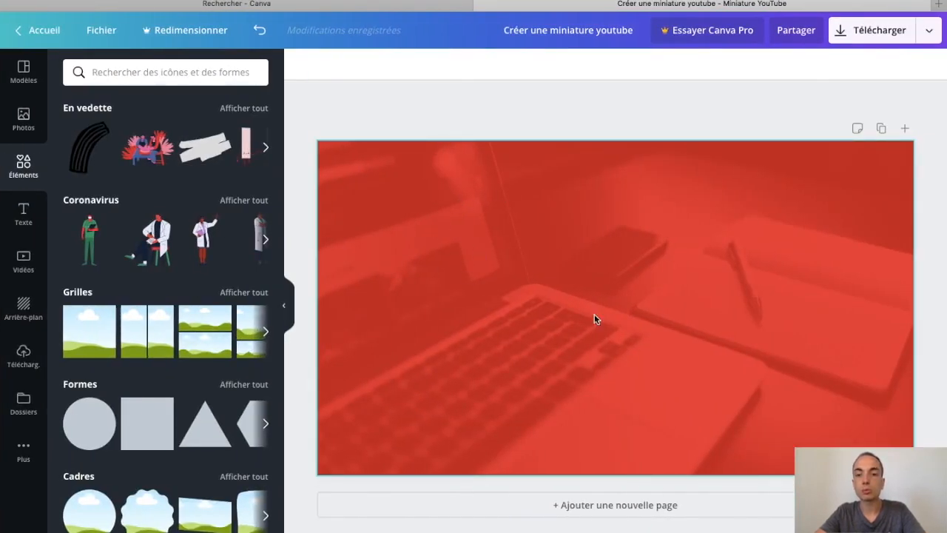
- In Canva, shift the red square aside, delete the laptop photo behind it and realign the square over the whole canvas
{"action": "left_click_drag", "start_coordinate": [443, 182], "coordinate": [484, 187]}
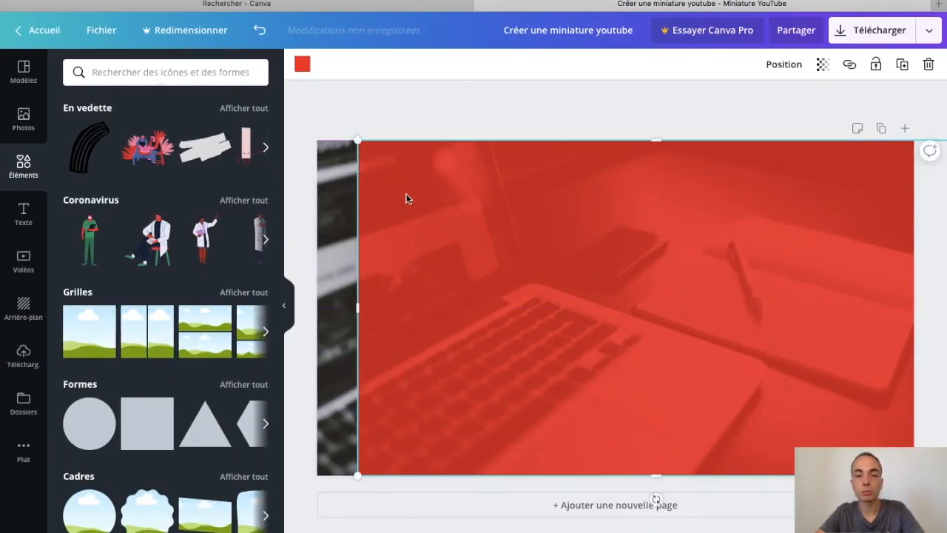
{"action": "double_click", "coordinate": [348, 204]}
{"action": "key", "text": "Delete"}
{"action": "left_click_drag", "start_coordinate": [428, 264], "coordinate": [387, 264]}
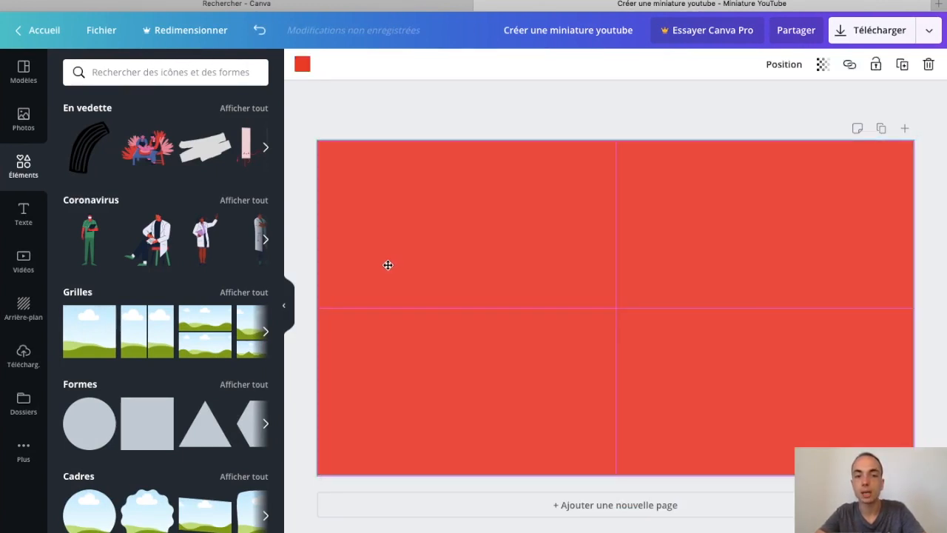
- Make the red square fully opaque and deselect it
{"action": "left_click", "coordinate": [822, 64]}
{"action": "left_click", "coordinate": [784, 107]}
{"action": "left_click", "coordinate": [461, 105]}
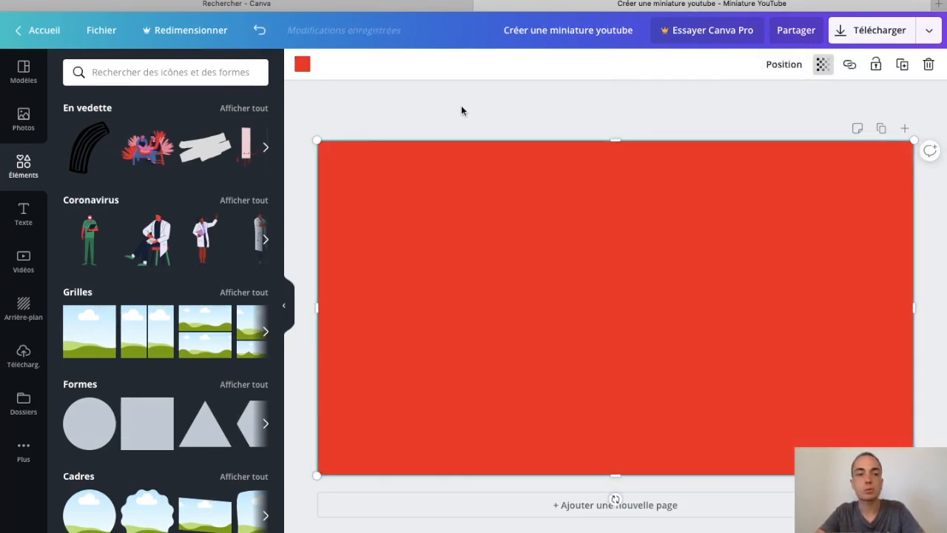
{"action": "left_click", "coordinate": [461, 105]}
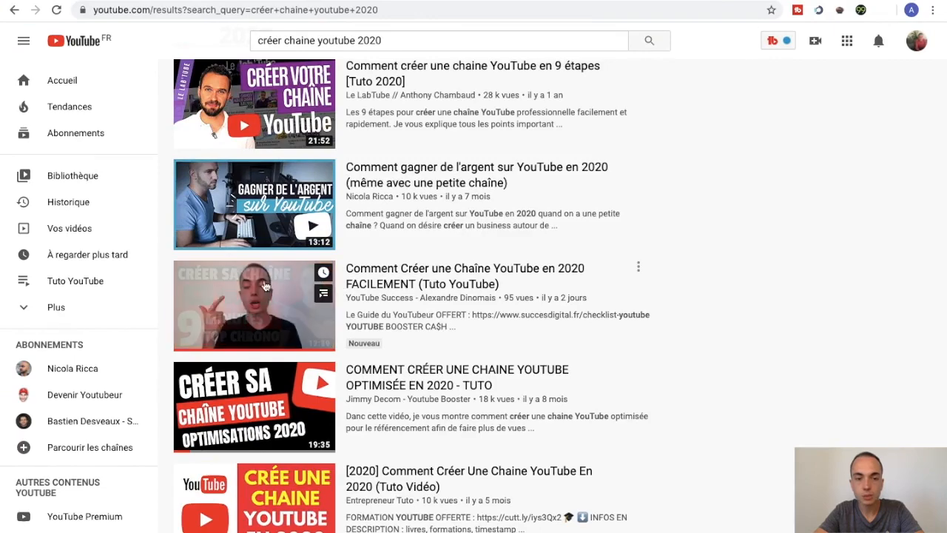
- Review how the YouTube thumbnails for "créer chaine youtube 2020" combine people, logos and text
{"action": "scroll", "coordinate": [486, 192], "scroll_direction": "up", "scroll_amount": 6}
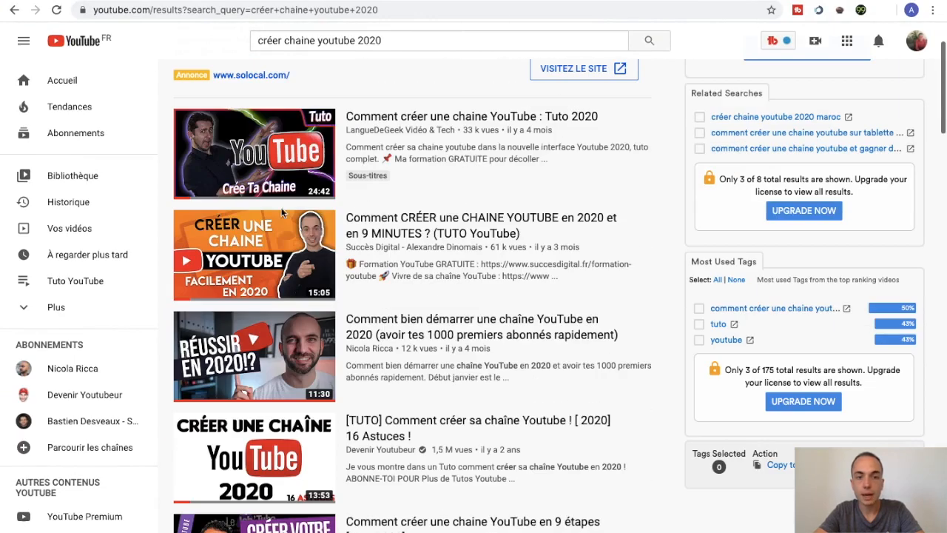
{"action": "scroll", "coordinate": [469, 289], "scroll_direction": "down", "scroll_amount": 3}
{"action": "scroll", "coordinate": [468, 288], "scroll_direction": "down", "scroll_amount": 4}
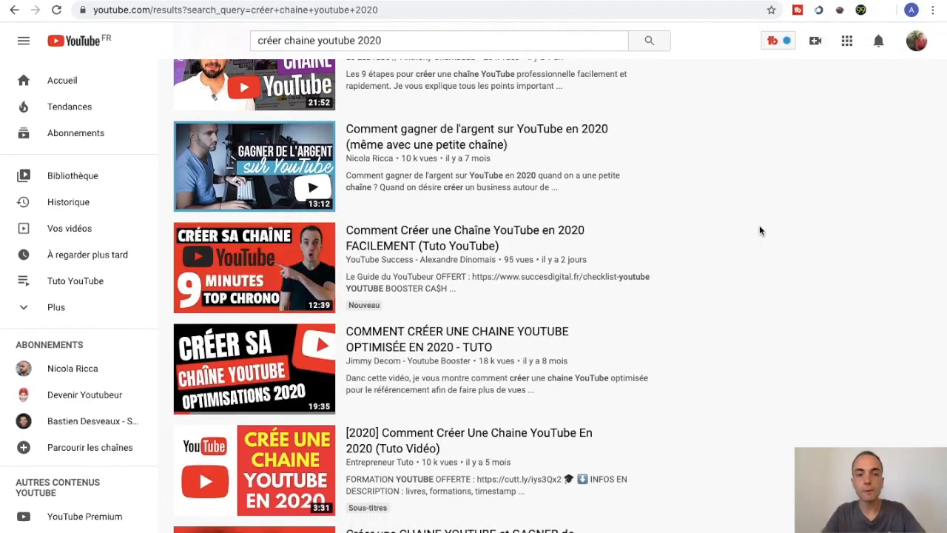
- In a new browser tab, search Ecosia for "bgremove" and open the remove.bg website
{"action": "key", "text": "ctrl+Right"}
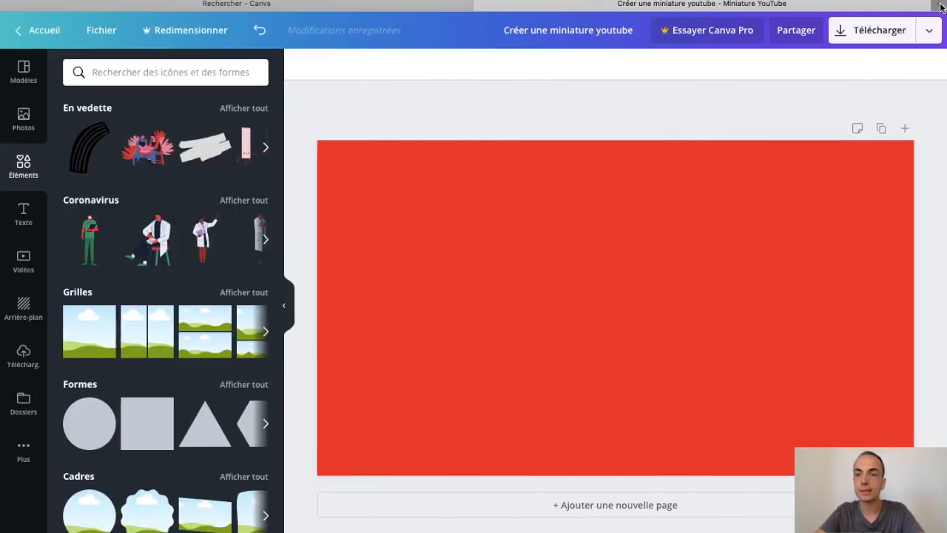
{"action": "left_click", "coordinate": [941, 5]}
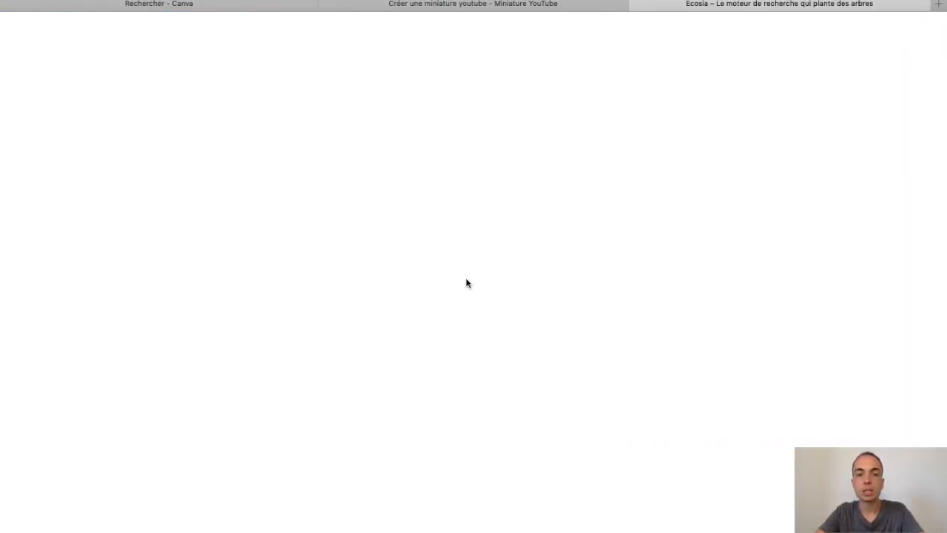
{"action": "type", "text": "bgremove"}
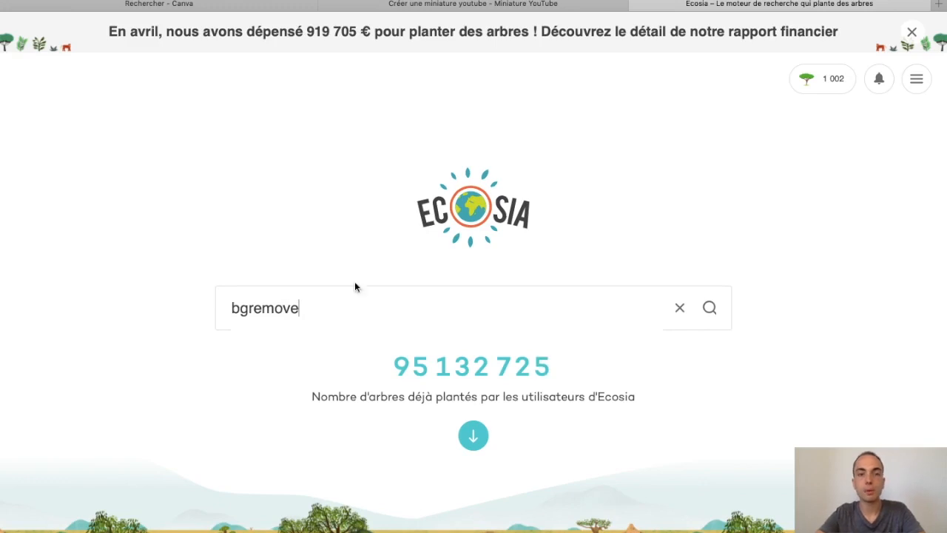
{"action": "key", "text": "Return"}
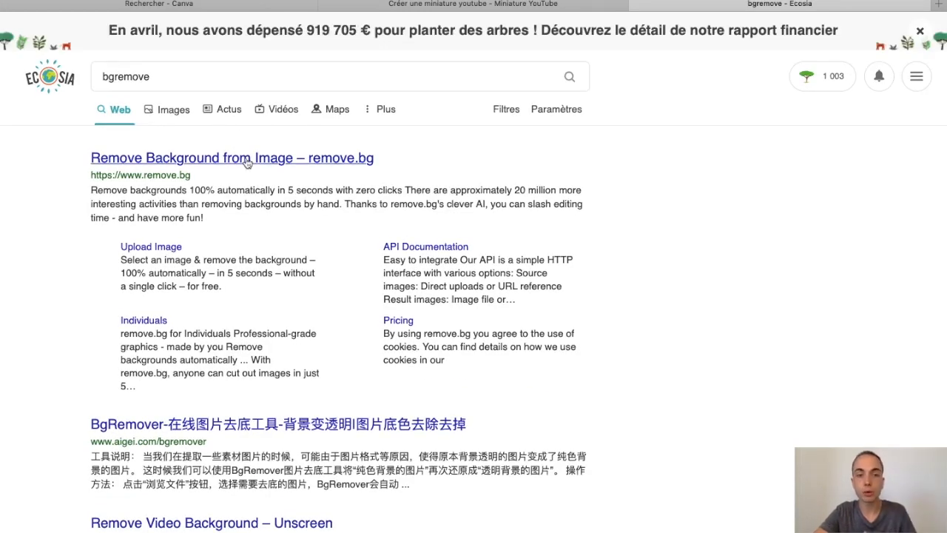
{"action": "left_click", "coordinate": [266, 159]}
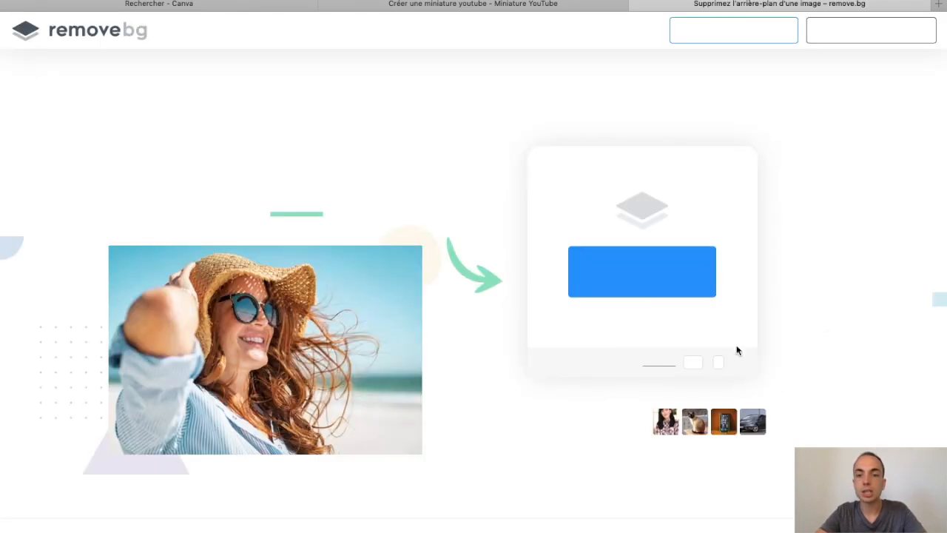
- Highlight the "automatique et gratuit" tagline on the remove.bg home page
{"action": "left_click", "coordinate": [817, 209]}
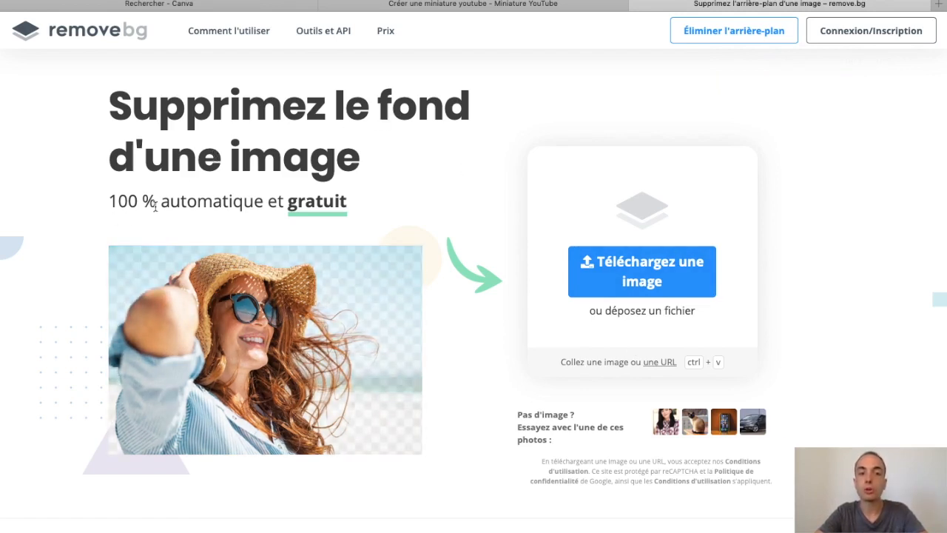
{"action": "left_click_drag", "start_coordinate": [156, 201], "coordinate": [330, 205]}
{"action": "left_click", "coordinate": [314, 173]}
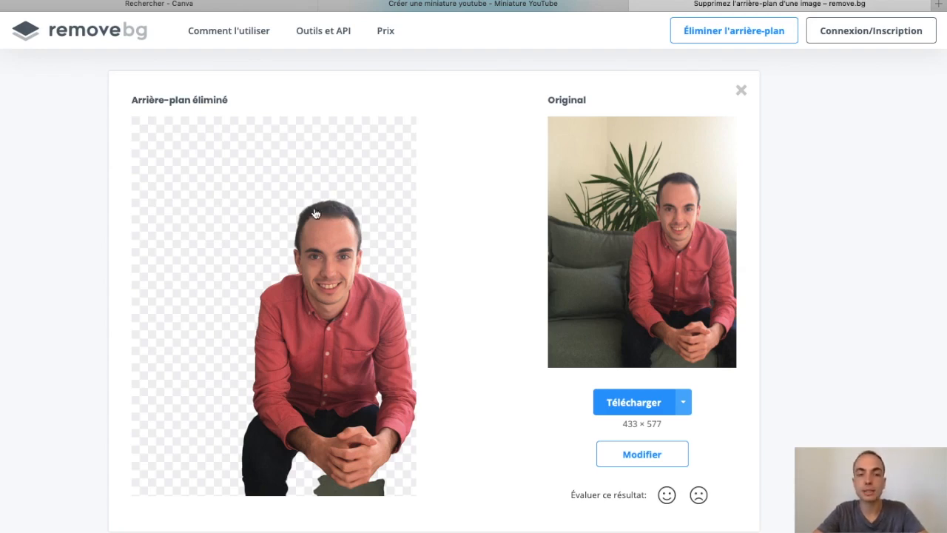
- Switch back to the Canva thumbnail and browse the uploaded images for a cutout portrait
{"action": "left_click", "coordinate": [407, 5]}
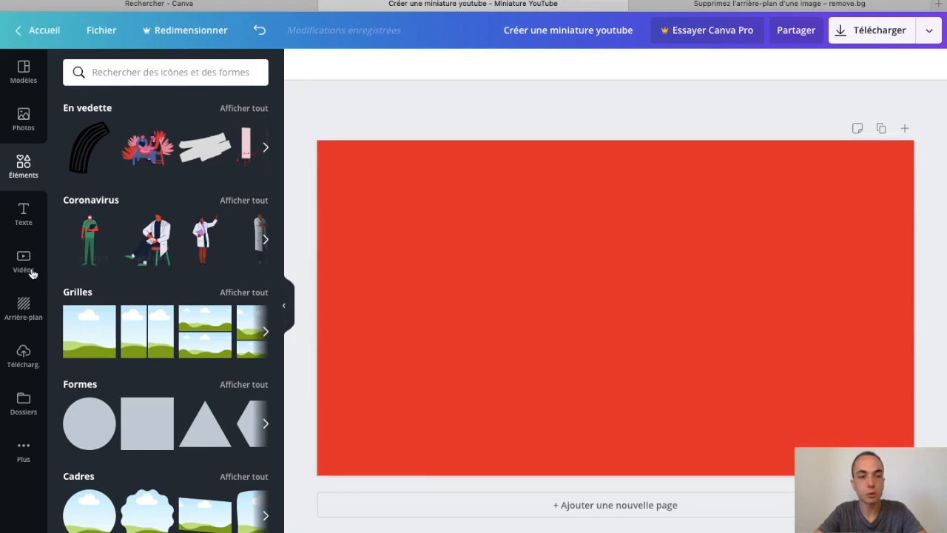
{"action": "left_click", "coordinate": [24, 358]}
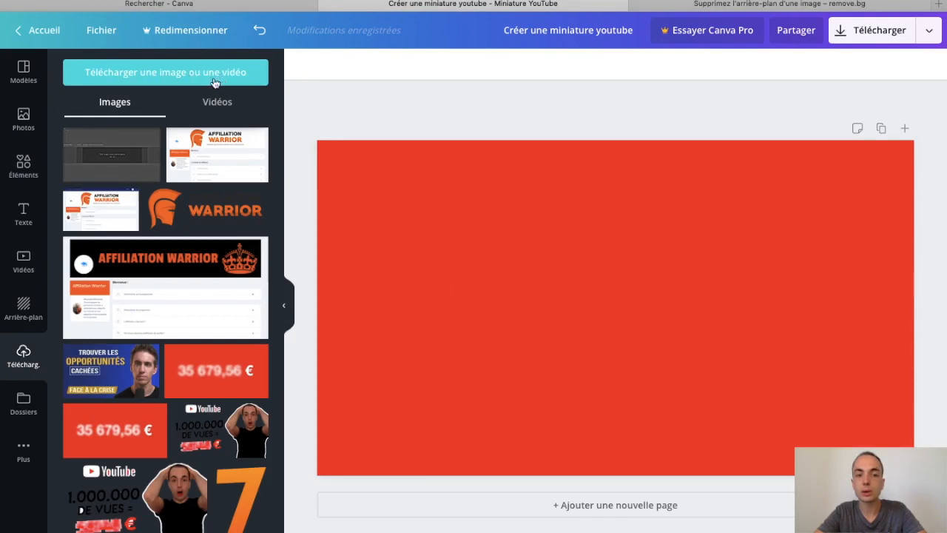
{"action": "scroll", "coordinate": [159, 421], "scroll_direction": "down", "scroll_amount": 5}
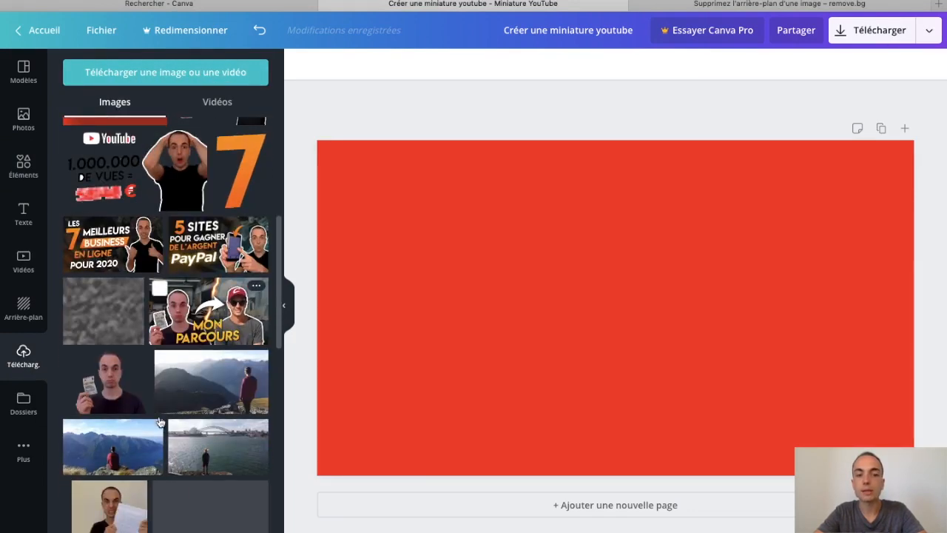
{"action": "scroll", "coordinate": [159, 422], "scroll_direction": "down", "scroll_amount": 5}
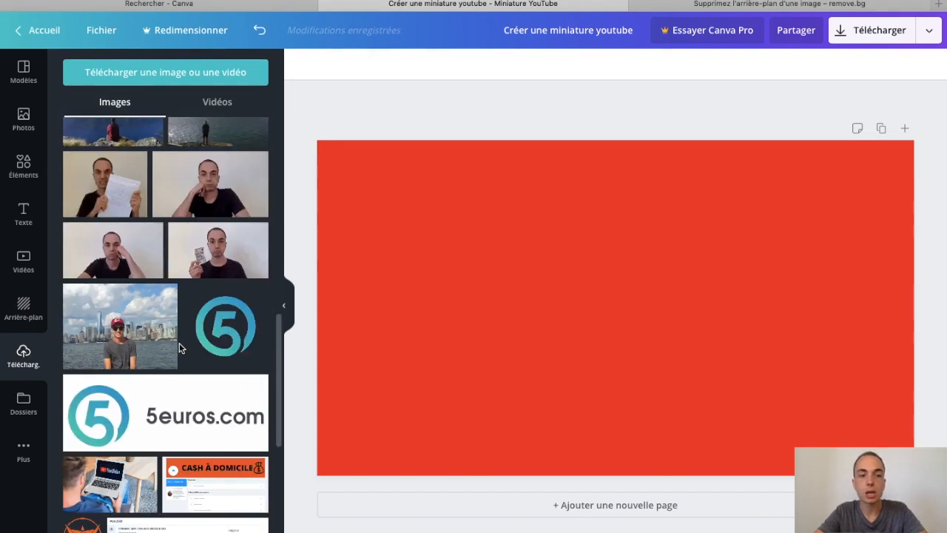
{"action": "scroll", "coordinate": [179, 342], "scroll_direction": "down", "scroll_amount": 15}
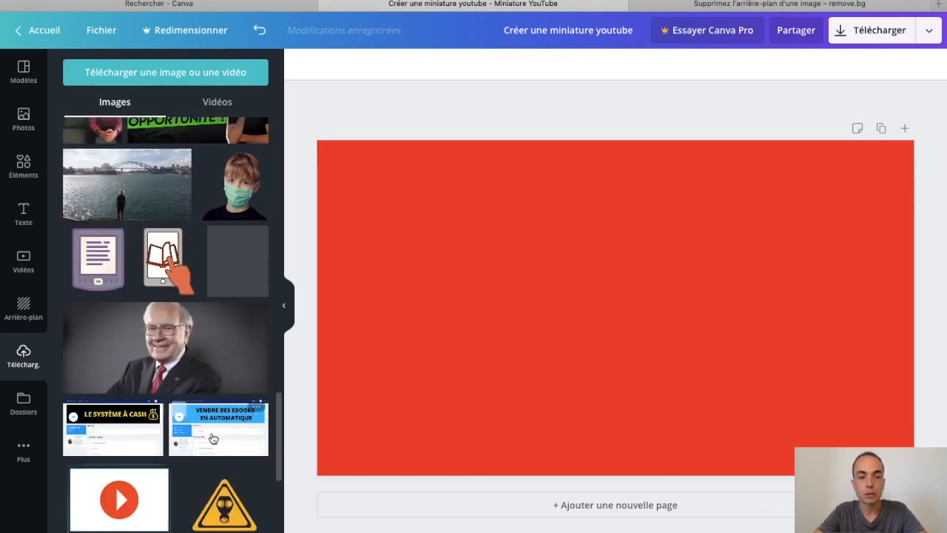
- Try the shocked phone-holding cutout and the smiling thumb-pointing hoodie cutout on the red background, and delete both
{"action": "scroll", "coordinate": [212, 439], "scroll_direction": "down", "scroll_amount": 10}
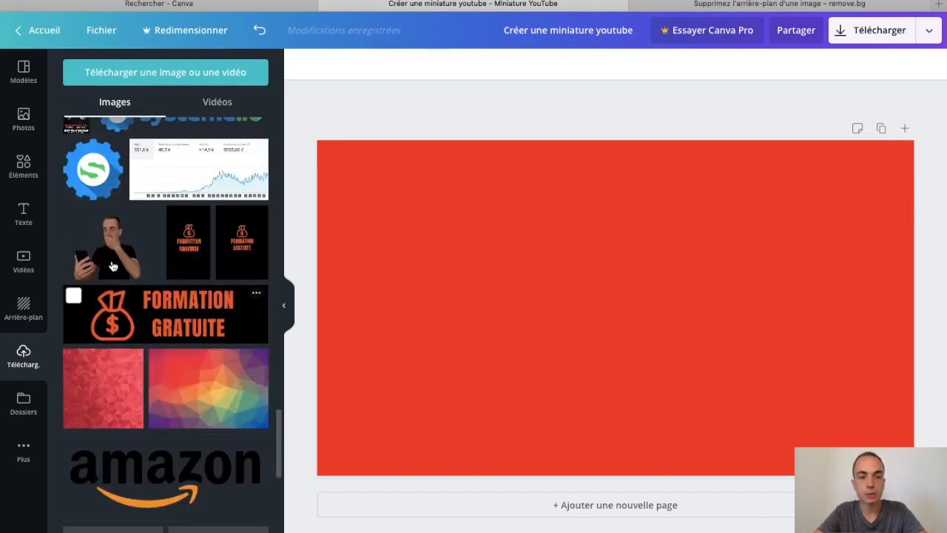
{"action": "scroll", "coordinate": [185, 415], "scroll_direction": "down", "scroll_amount": 10}
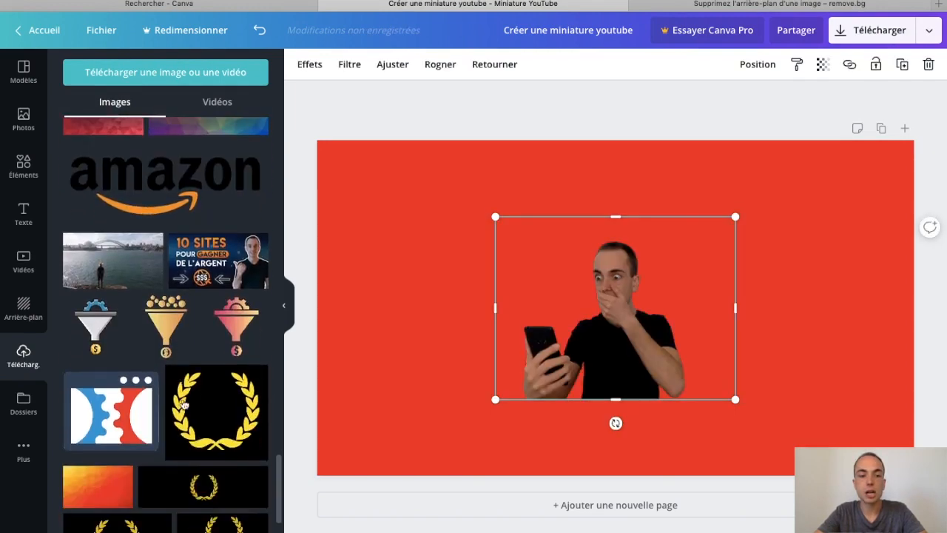
{"action": "scroll", "coordinate": [207, 433], "scroll_direction": "down", "scroll_amount": 10}
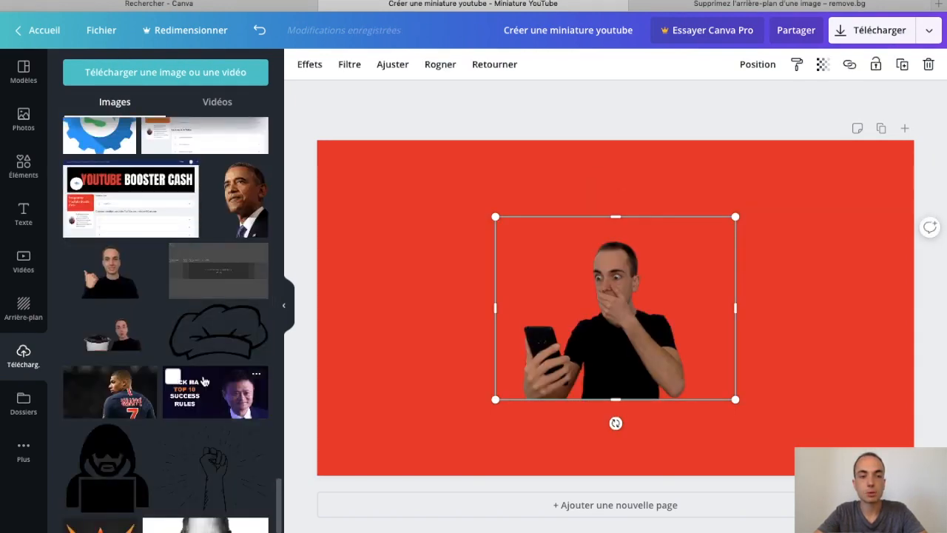
{"action": "left_click", "coordinate": [112, 230]}
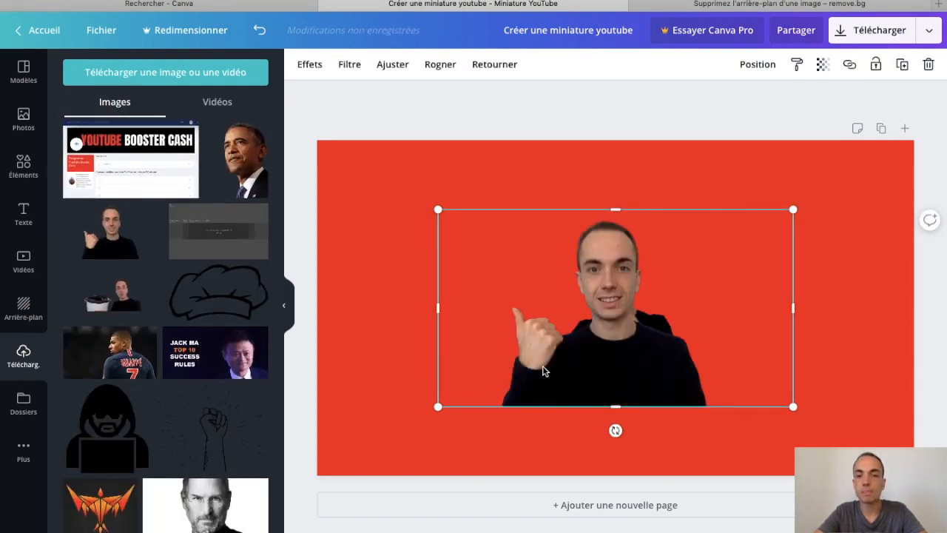
{"action": "key", "text": "Delete"}
{"action": "key", "text": "Delete"}
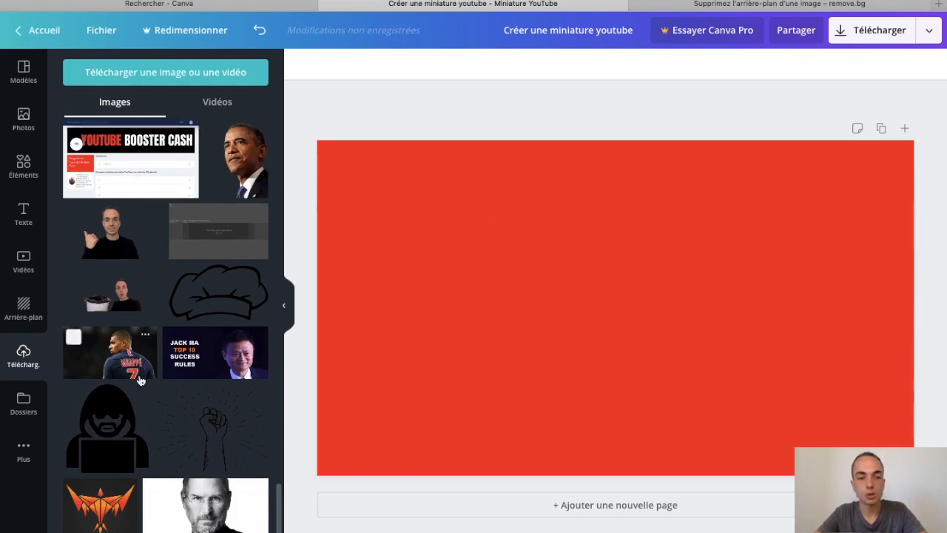
- Add the surprised finger-pointing cutout and the smiling thumb-pointing cutout in a black V-neck from the uploads to the canvas
{"action": "scroll", "coordinate": [178, 423], "scroll_direction": "down", "scroll_amount": 10}
{"action": "scroll", "coordinate": [191, 439], "scroll_direction": "down", "scroll_amount": 10}
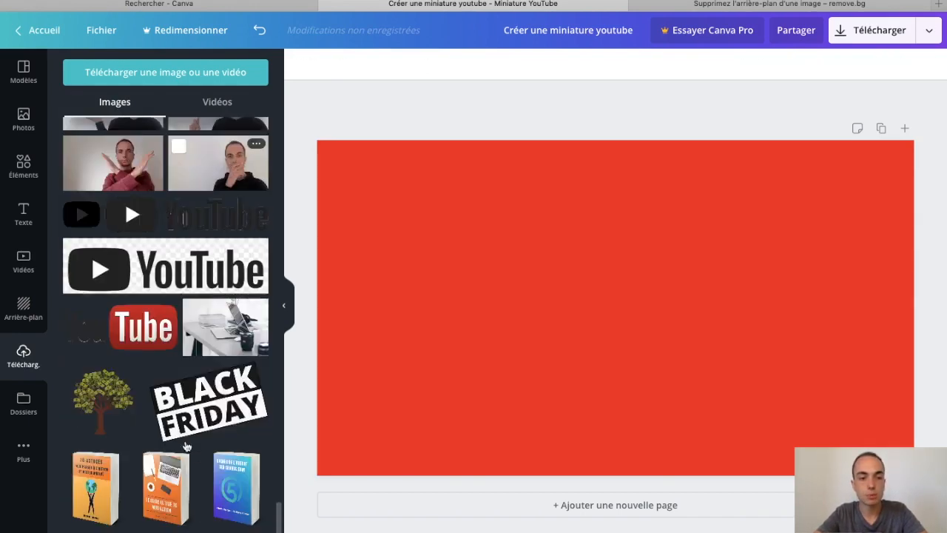
{"action": "scroll", "coordinate": [196, 414], "scroll_direction": "down", "scroll_amount": 10}
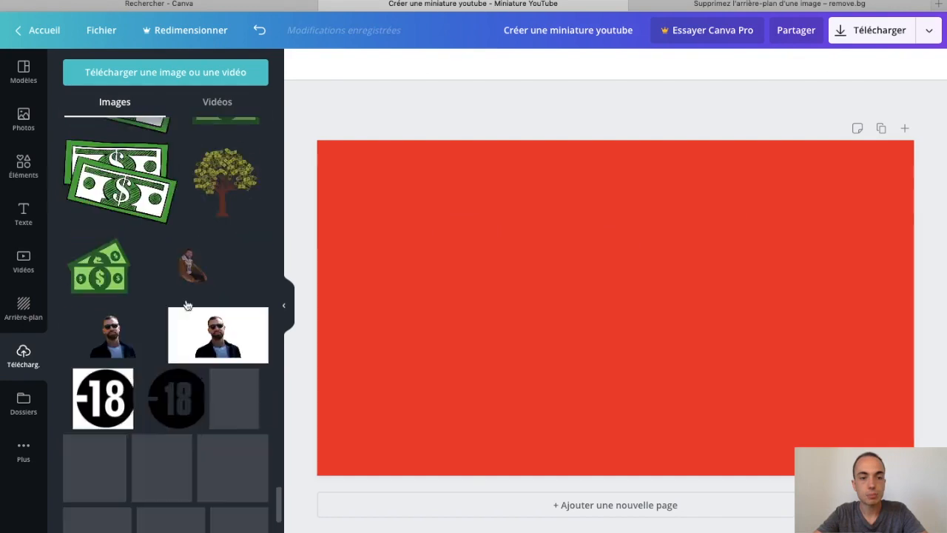
{"action": "scroll", "coordinate": [187, 353], "scroll_direction": "down", "scroll_amount": 10}
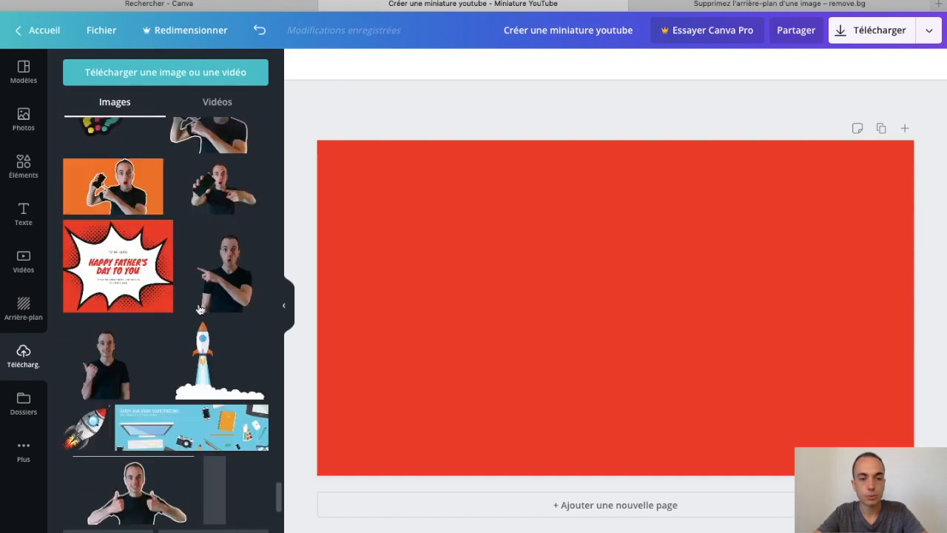
{"action": "left_click", "coordinate": [234, 260]}
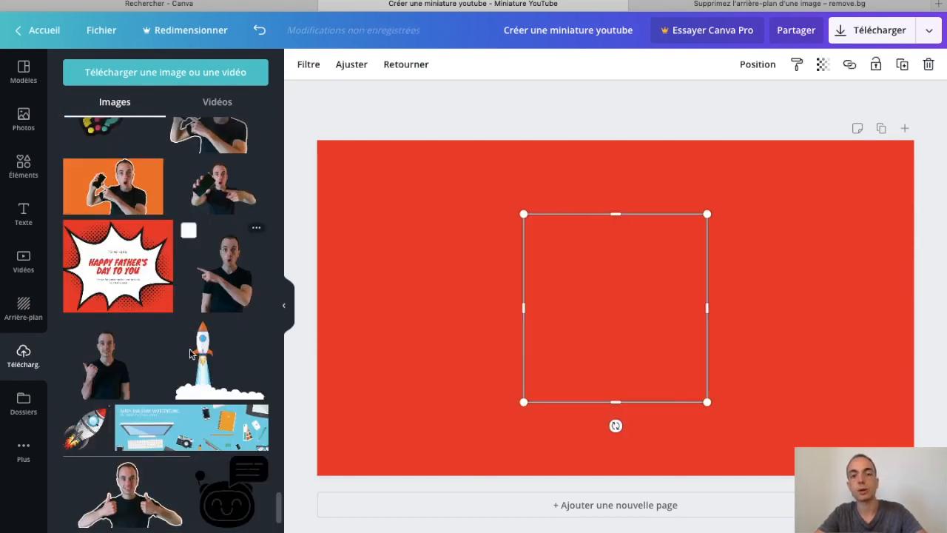
{"action": "left_click", "coordinate": [102, 362]}
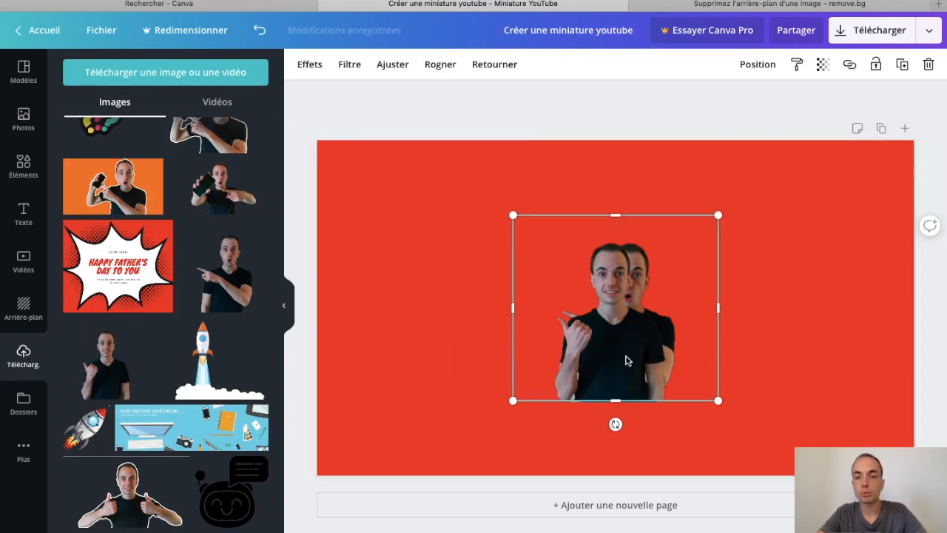
- Separate the two overlapping cutouts and delete the surprised finger-pointing one
{"action": "left_click_drag", "start_coordinate": [596, 360], "coordinate": [529, 360]}
{"action": "left_click", "coordinate": [667, 353]}
{"action": "key", "text": "Delete"}
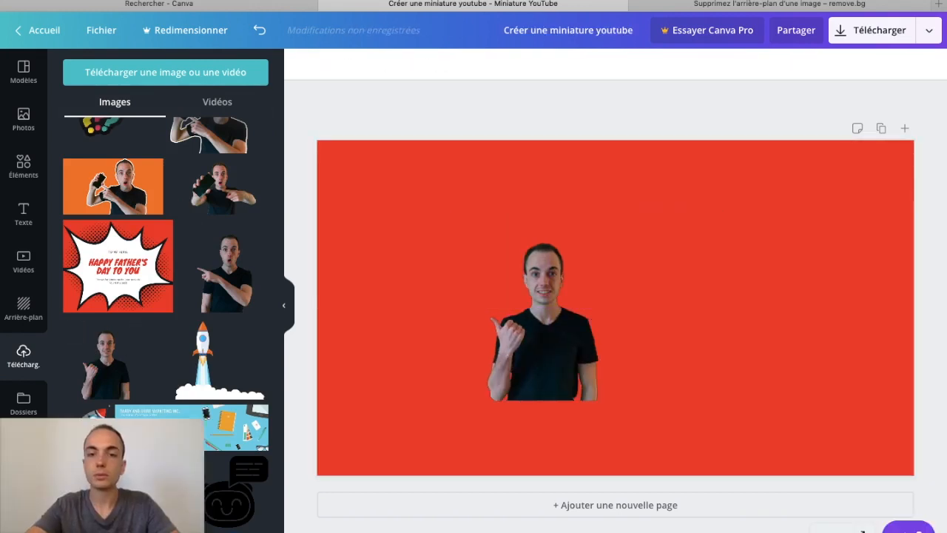
- Move the thumb-pointing cutout to the canvas's lower-right corner, flush with the lower edge, and close the remove.bg page
{"action": "left_click", "coordinate": [536, 352]}
{"action": "left_click_drag", "start_coordinate": [537, 353], "coordinate": [843, 427]}
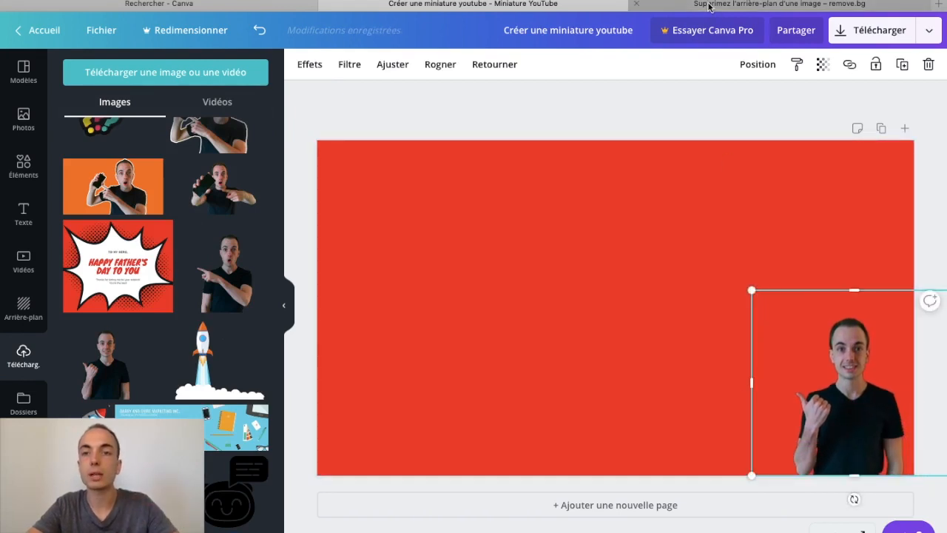
{"action": "left_click", "coordinate": [627, 8]}
{"action": "left_click", "coordinate": [636, 6]}
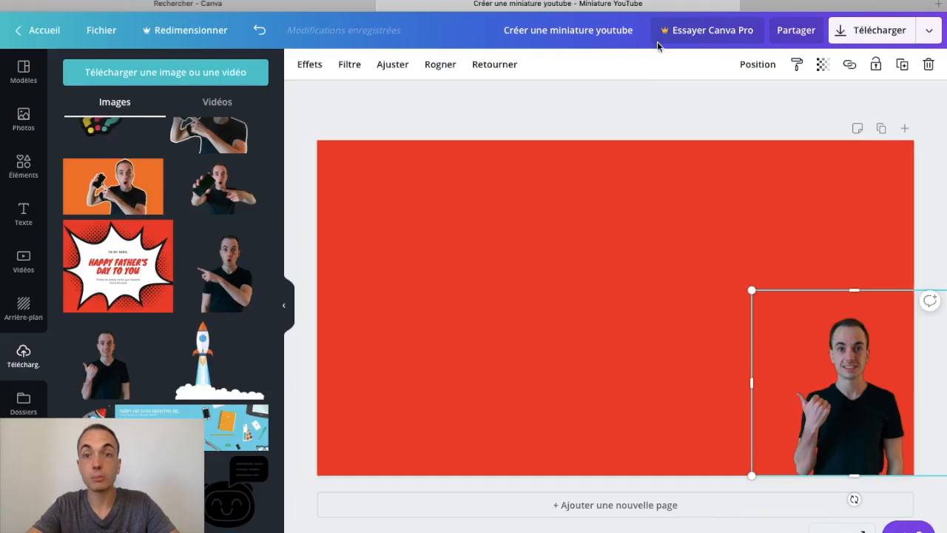
- Enlarge the thumb-pointing cutout to nearly the canvas's full height and shift it against the right edge
{"action": "left_click_drag", "start_coordinate": [582, 140], "coordinate": [557, 113]}
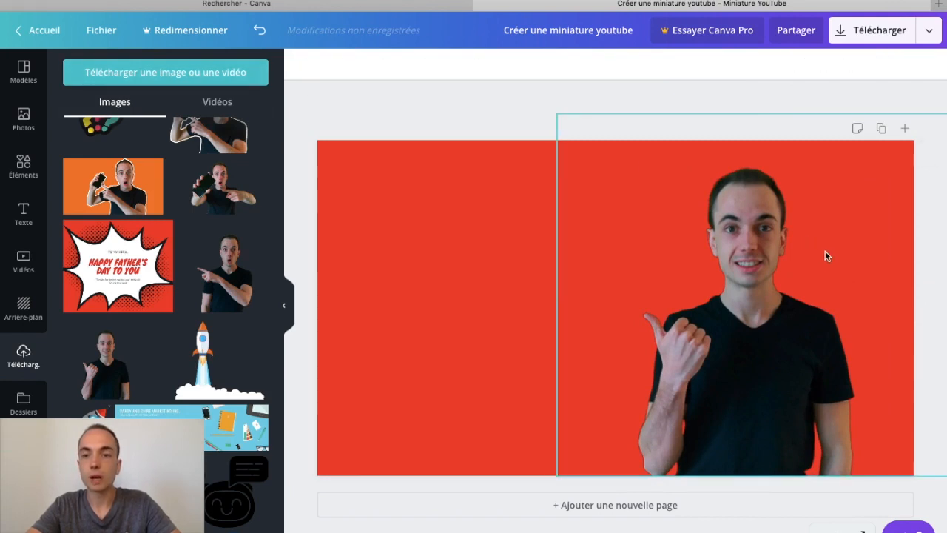
{"action": "left_click_drag", "start_coordinate": [804, 280], "coordinate": [837, 276]}
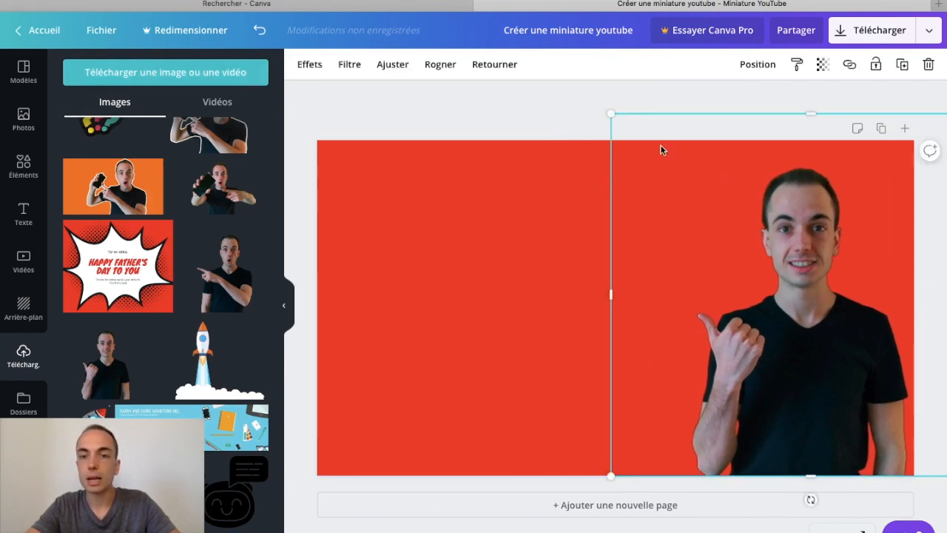
{"action": "left_click_drag", "start_coordinate": [613, 111], "coordinate": [582, 142]}
- Crop the empty left and top margins off the thumb-pointing cutout
{"action": "left_click", "coordinate": [447, 65]}
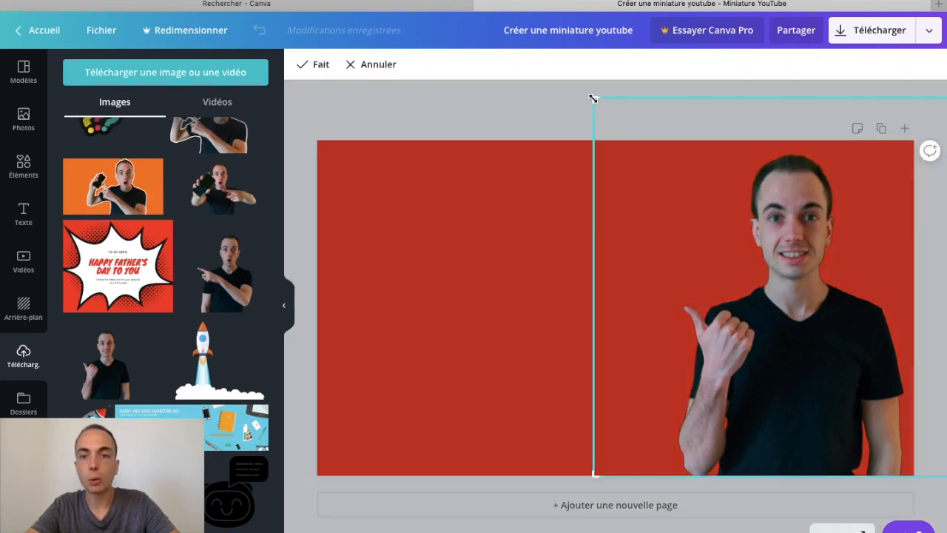
{"action": "left_click_drag", "start_coordinate": [594, 98], "coordinate": [675, 146]}
{"action": "left_click", "coordinate": [318, 65]}
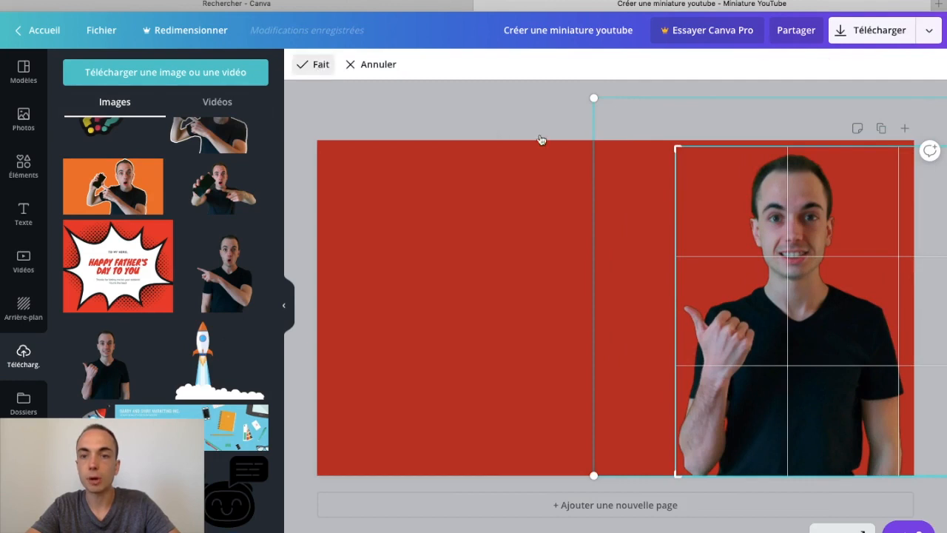
{"action": "left_click", "coordinate": [540, 124]}
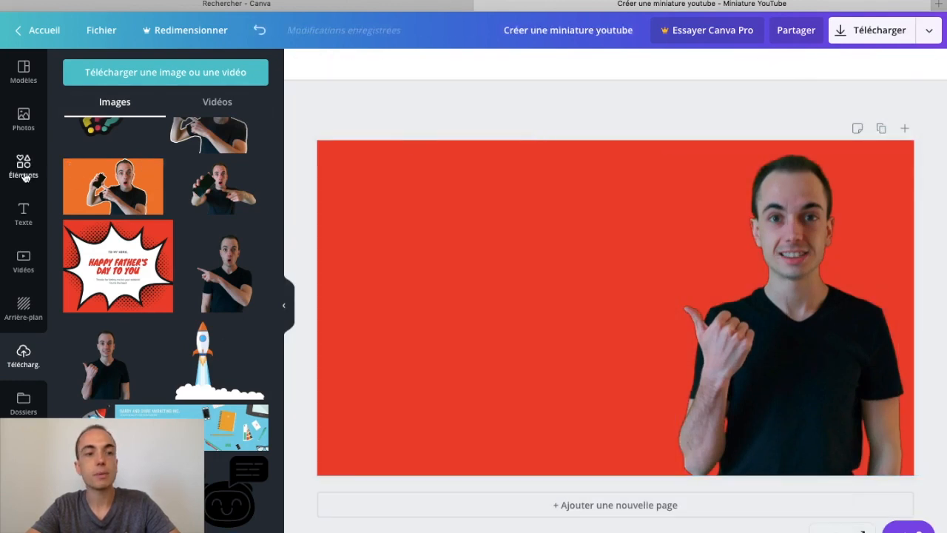
- Add a title text to the canvas and move it to the upper area left of the portrait
{"action": "left_click", "coordinate": [23, 215]}
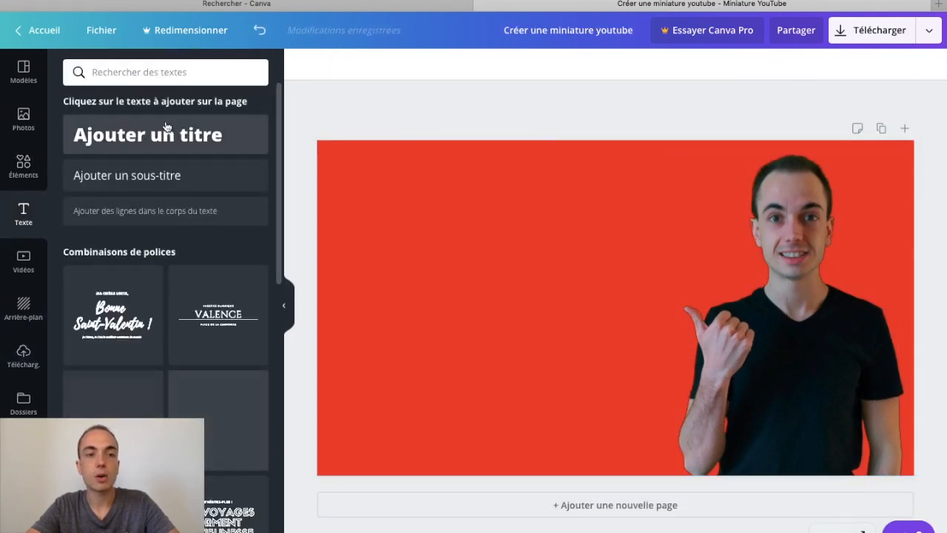
{"action": "left_click_drag", "start_coordinate": [532, 246], "coordinate": [602, 281]}
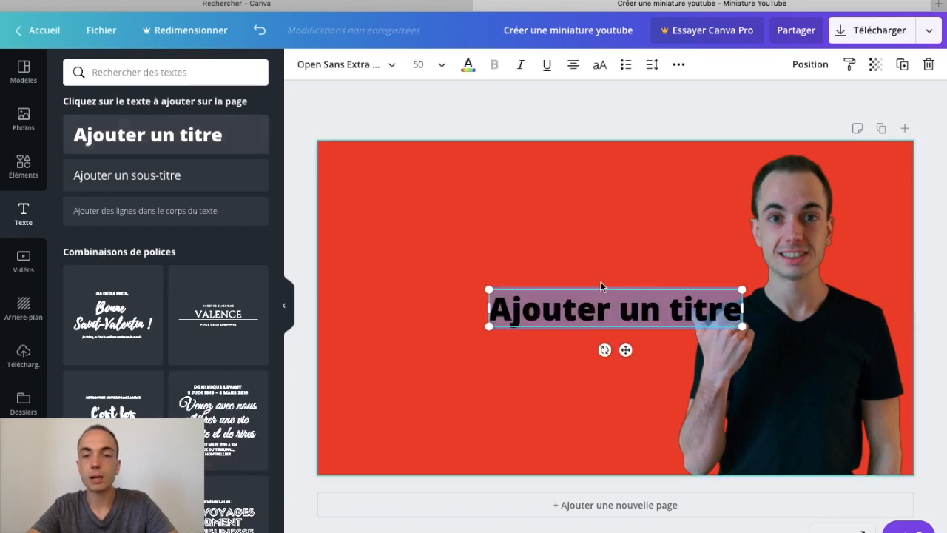
{"action": "left_click_drag", "start_coordinate": [536, 281], "coordinate": [512, 247]}
- Try Aileron Regular and Passion One Regular on the title, and set its font to Poppins Bold
{"action": "left_click", "coordinate": [361, 68]}
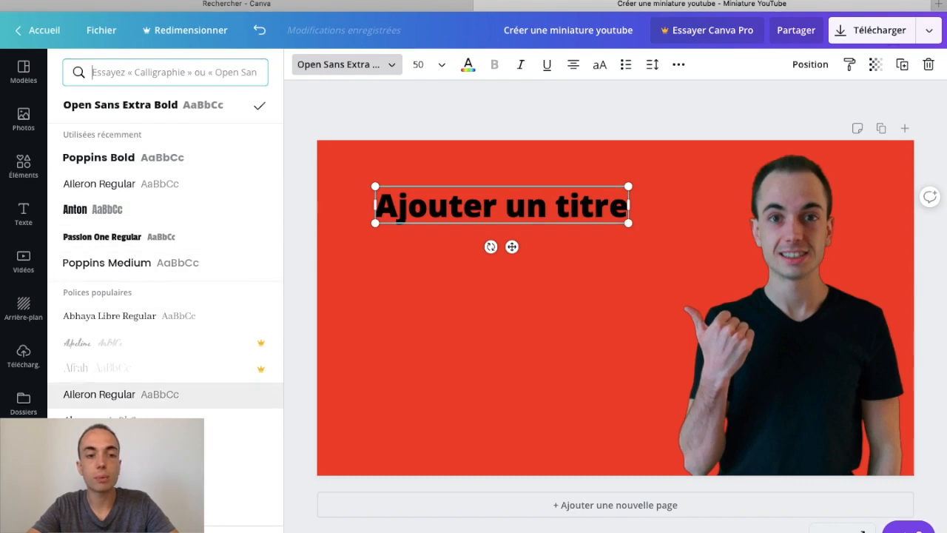
{"action": "left_click", "coordinate": [147, 396]}
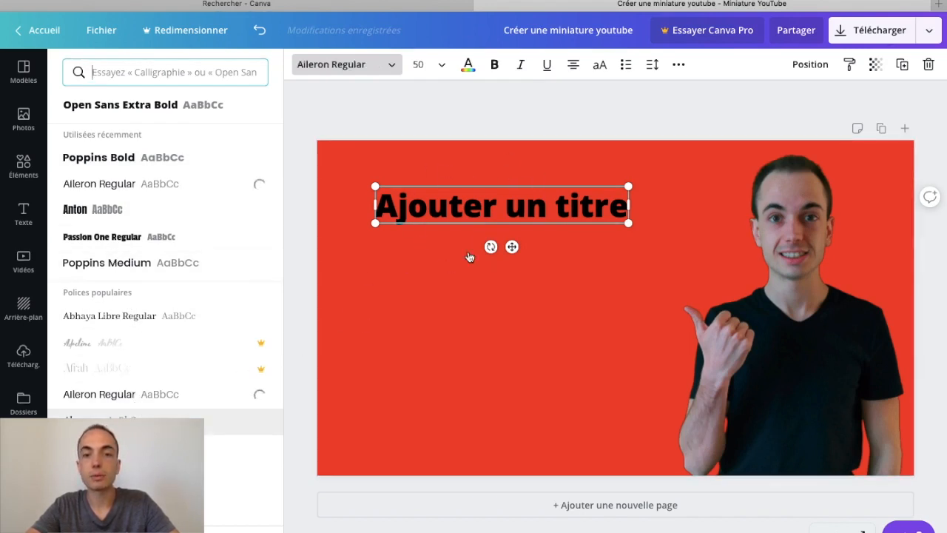
{"action": "left_click", "coordinate": [160, 241]}
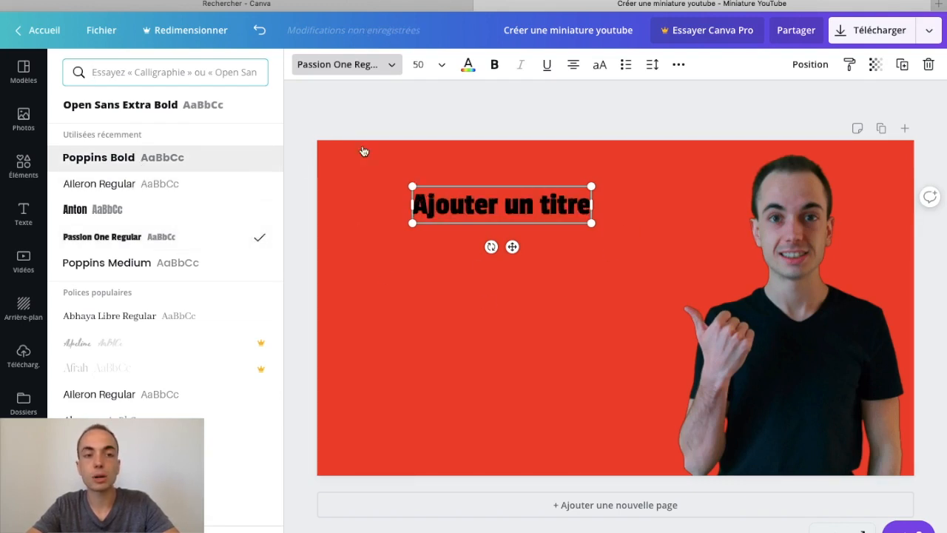
{"action": "left_click", "coordinate": [118, 157]}
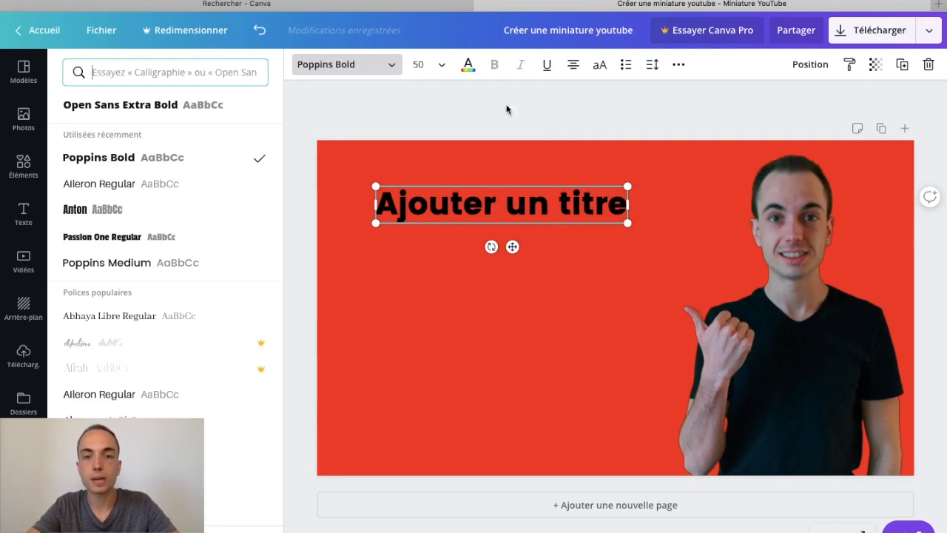
- Colour the title text white and set its font size to 60
{"action": "left_click", "coordinate": [467, 67]}
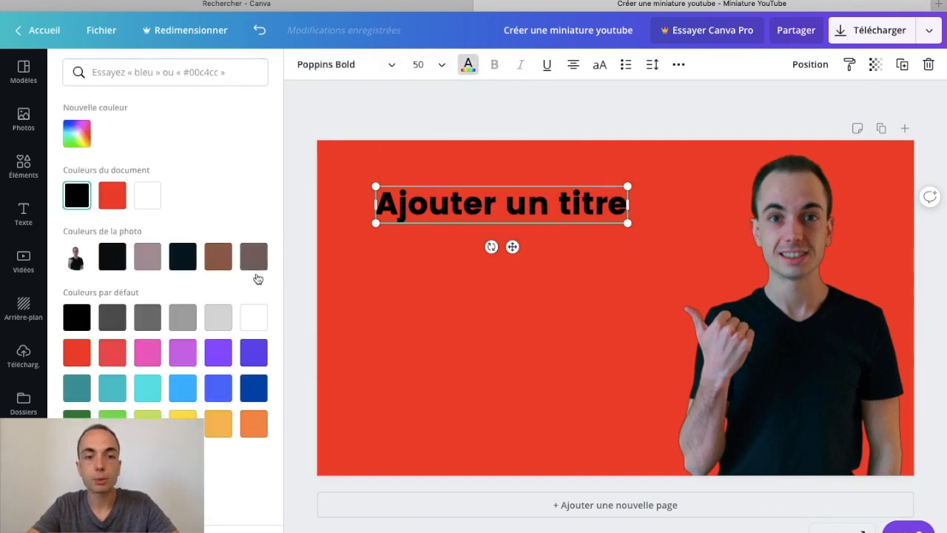
{"action": "left_click", "coordinate": [265, 326]}
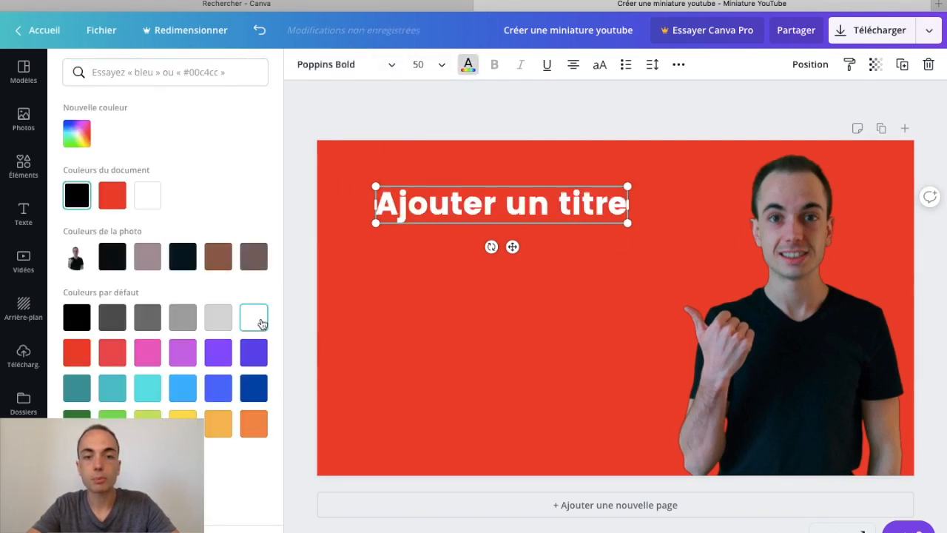
{"action": "left_click", "coordinate": [429, 66]}
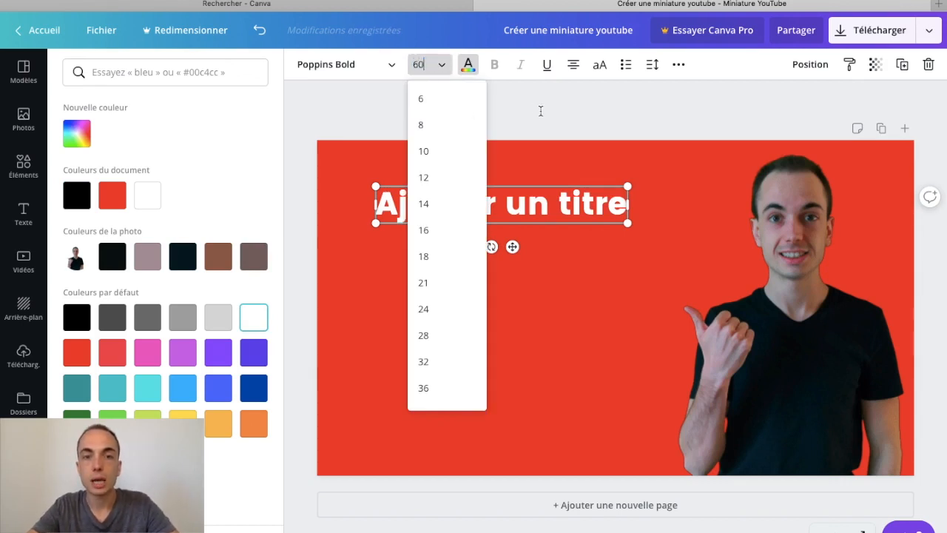
{"action": "key", "text": "Return"}
- Replace the title text with "CRÉER UNE MINIATURE" and widen its box so the wording fits on one line
{"action": "double_click", "coordinate": [487, 222]}
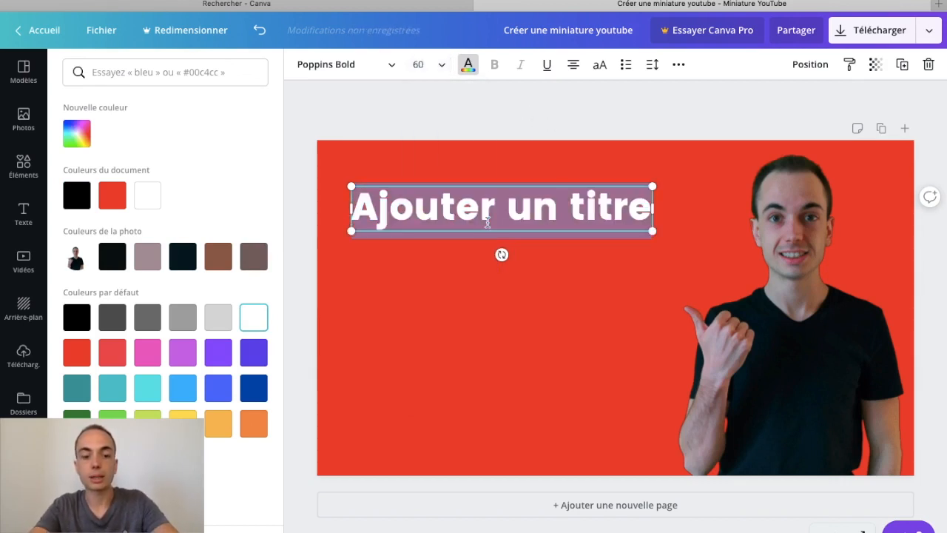
{"action": "type", "text": "CRÉER"}
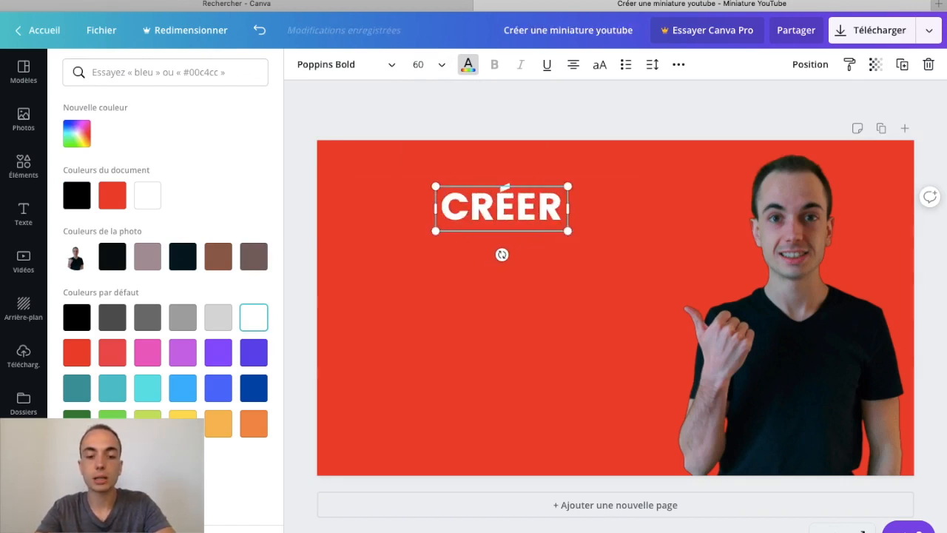
{"action": "type", "text": " UNE MINAITURE"}
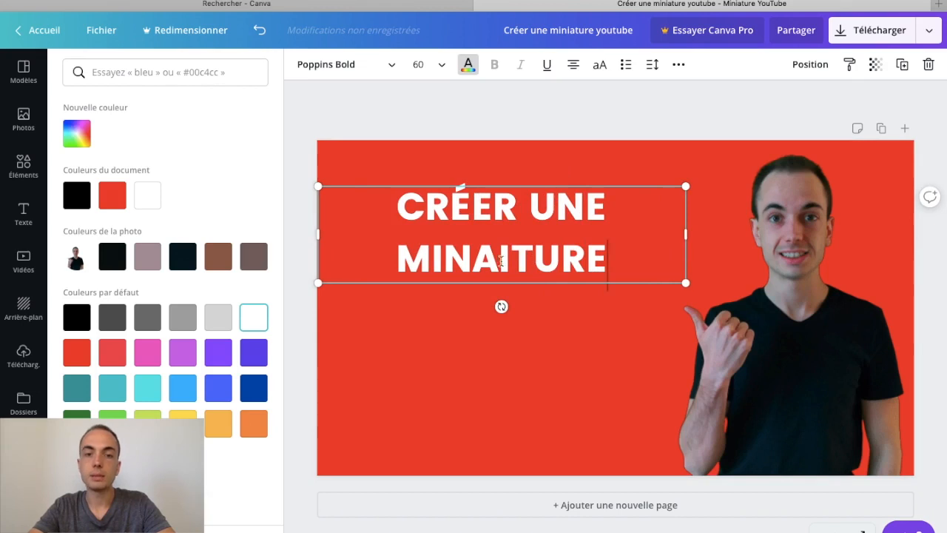
{"action": "key", "text": "BackSpace"}
{"action": "key", "text": "Right"}
{"action": "type", "text": "A"}
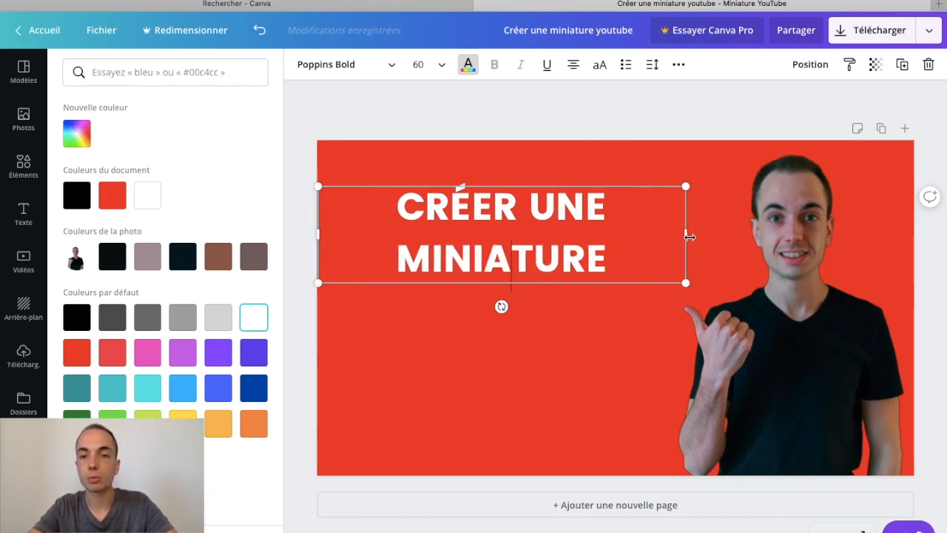
{"action": "left_click_drag", "start_coordinate": [740, 236], "coordinate": [753, 235]}
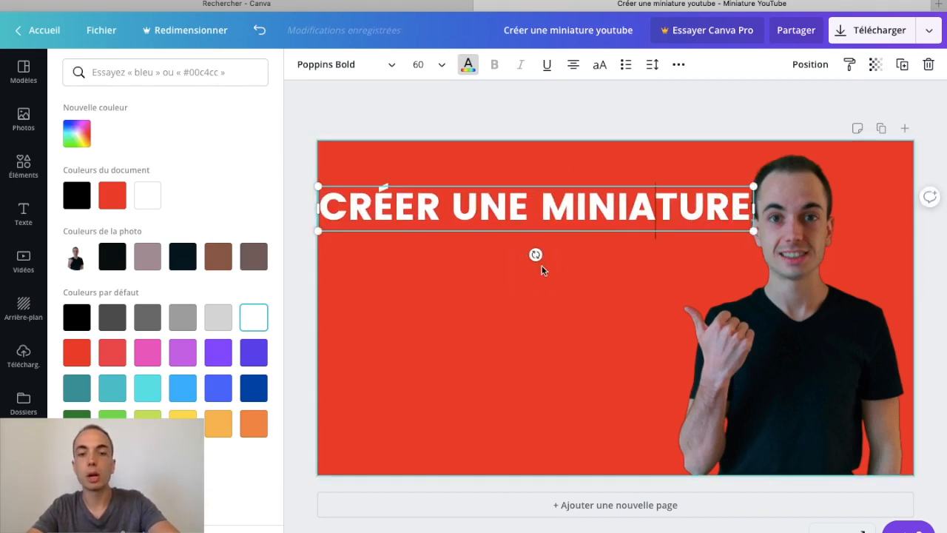
- Duplicate the title, place the copy just below it, and shorten the upper title to "CRÉER UNE"
{"action": "left_click", "coordinate": [620, 251]}
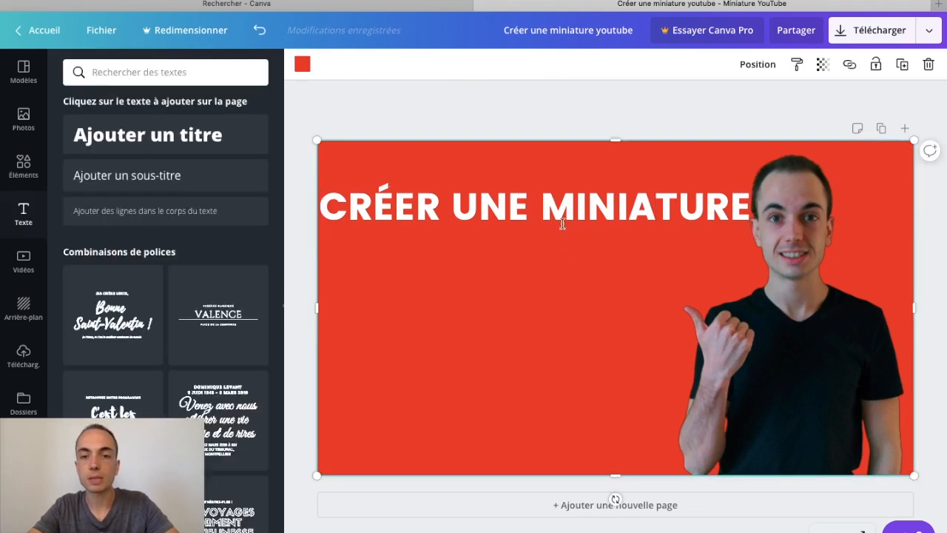
{"action": "left_click", "coordinate": [564, 215]}
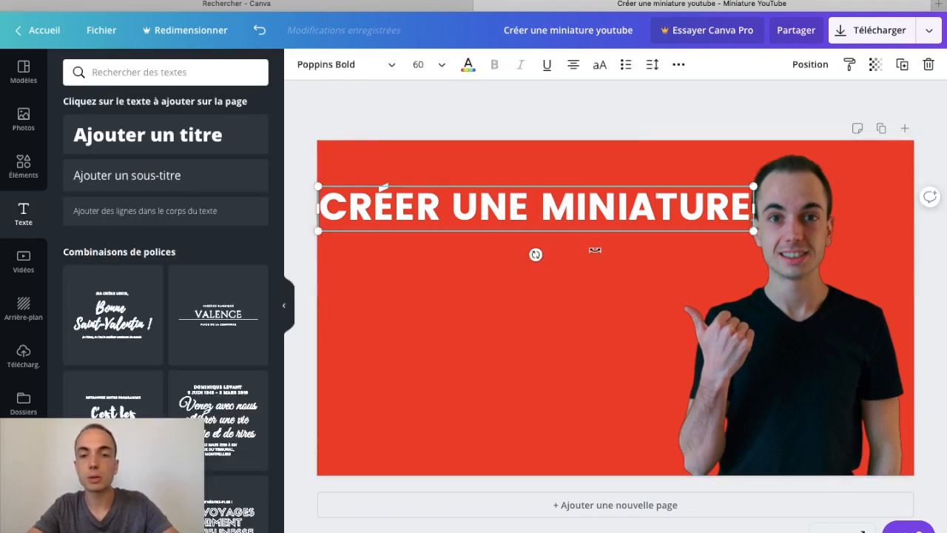
{"action": "key", "text": "super+v"}
{"action": "left_click_drag", "start_coordinate": [570, 219], "coordinate": [569, 271]}
{"action": "left_click", "coordinate": [530, 209]}
{"action": "double_click", "coordinate": [530, 209]}
{"action": "key", "text": "BackSpace"}
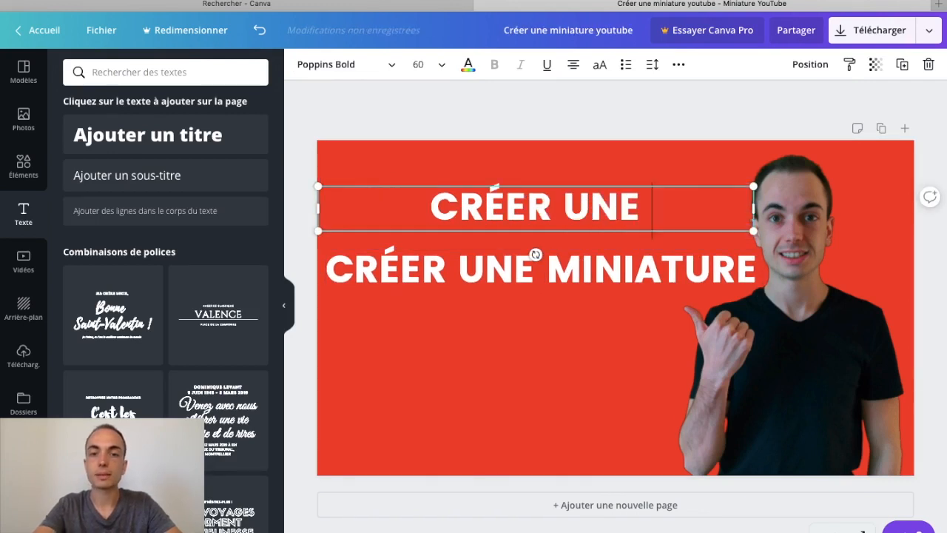
- Shorten the lower title copy to "MINIATURE"
{"action": "left_click", "coordinate": [615, 95]}
{"action": "double_click", "coordinate": [521, 267]}
{"action": "left_click_drag", "start_coordinate": [546, 265], "coordinate": [284, 248]}
{"action": "left_click", "coordinate": [464, 273]}
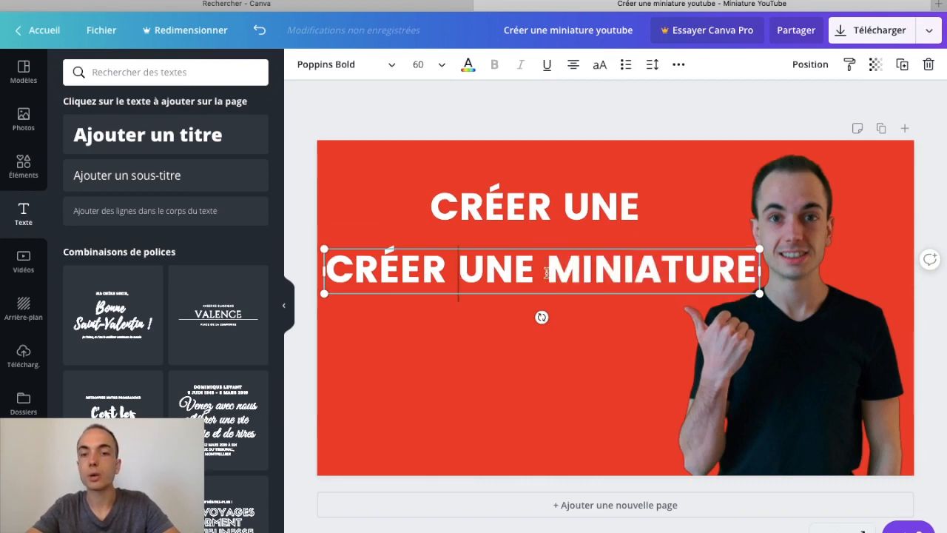
{"action": "left_click_drag", "start_coordinate": [547, 267], "coordinate": [325, 268]}
{"action": "key", "text": "BackSpace"}
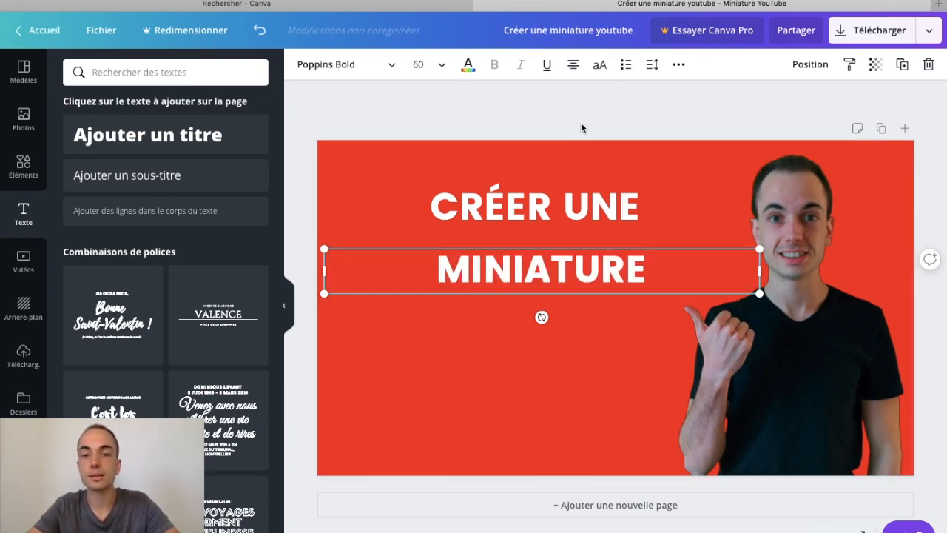
- Change the font of both the "CRÉER UNE" and "MINIATURE" texts to Passion One Regular
{"action": "left_click", "coordinate": [526, 196]}
{"action": "left_click", "coordinate": [346, 64]}
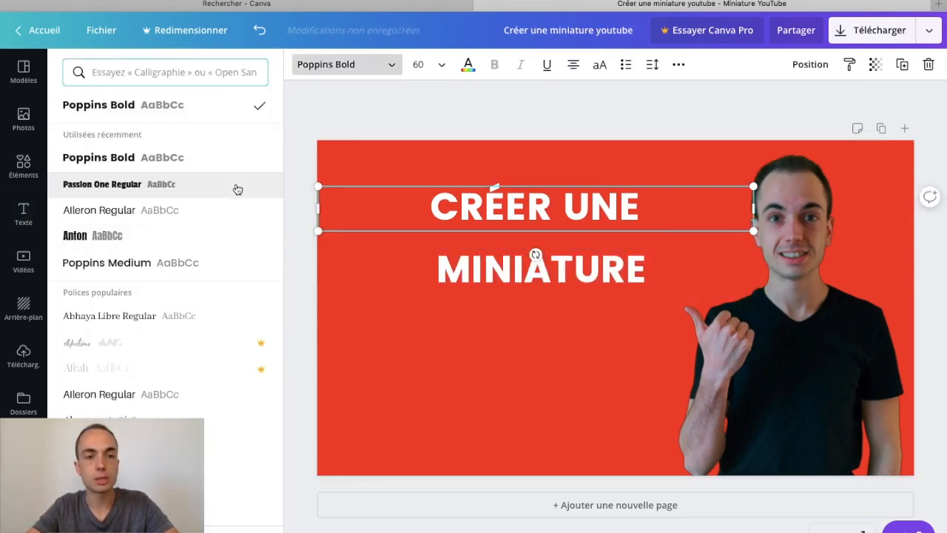
{"action": "left_click", "coordinate": [165, 196]}
{"action": "key", "text": "Escape"}
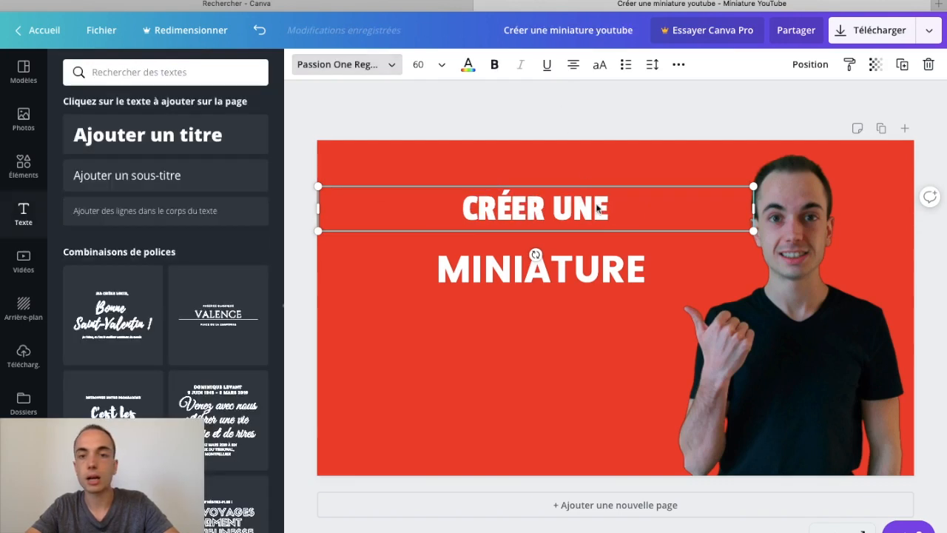
{"action": "left_click", "coordinate": [597, 272]}
{"action": "left_click", "coordinate": [346, 65]}
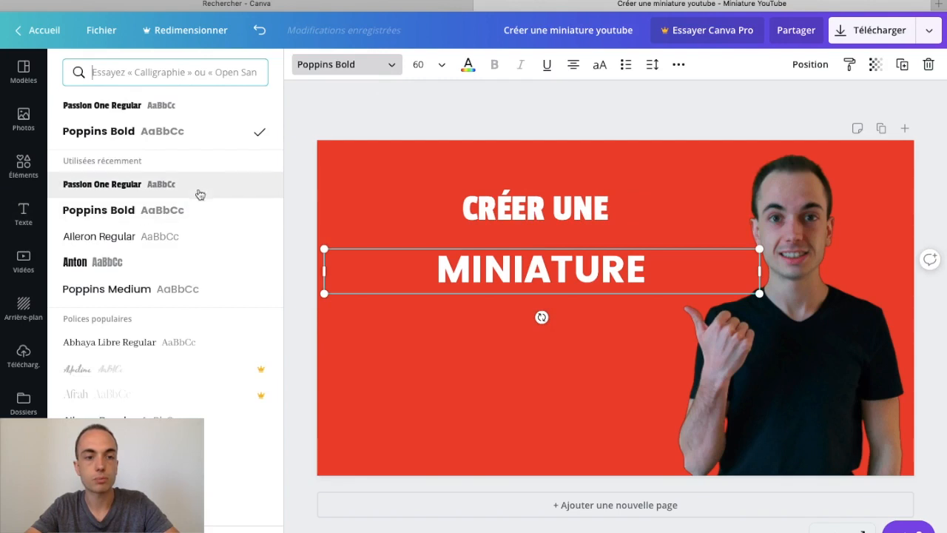
- Narrow the "CRÉER UNE" box to fit its text, enlarge it to about size 111, and shift it slightly right
{"action": "left_click", "coordinate": [584, 209]}
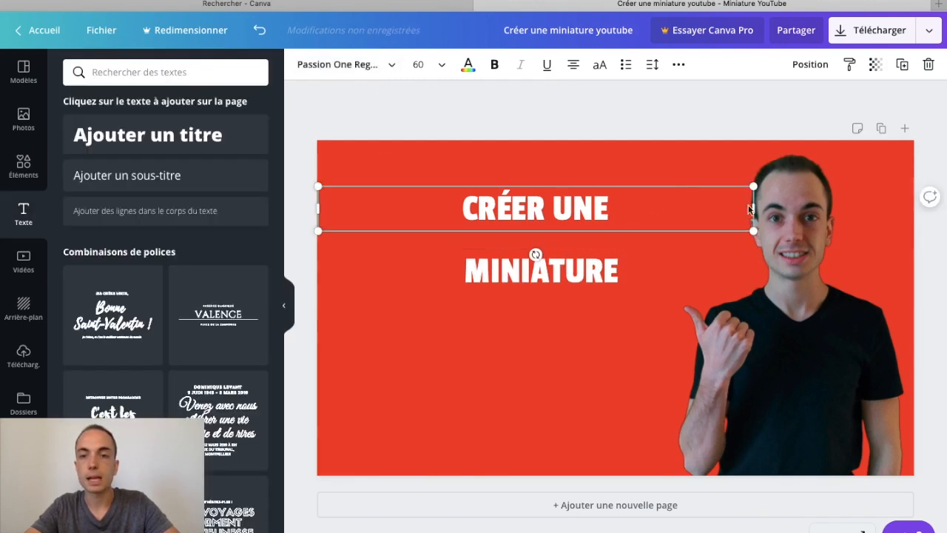
{"action": "left_click_drag", "start_coordinate": [612, 209], "coordinate": [480, 222]}
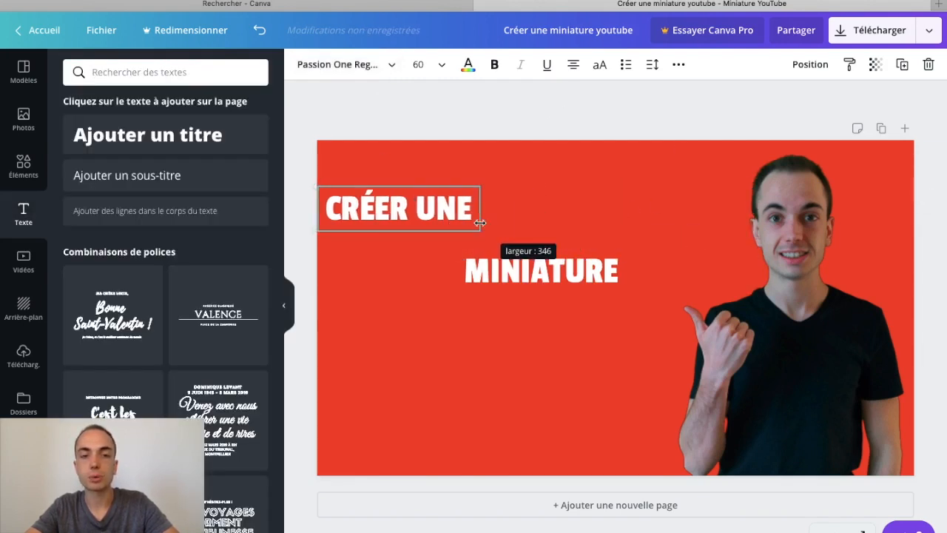
{"action": "left_click_drag", "start_coordinate": [420, 65], "coordinate": [422, 62]}
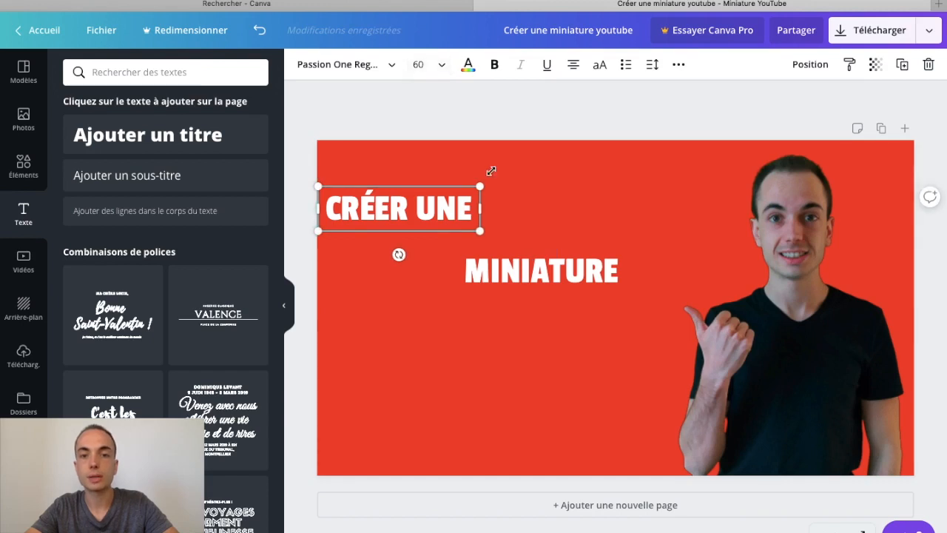
{"action": "mouse_move", "coordinate": [622, 164]}
{"action": "left_mouse_down"}
{"action": "mouse_move", "coordinate": [629, 152]}
{"action": "mouse_move", "coordinate": [619, 159]}
{"action": "mouse_move", "coordinate": [615, 149]}
{"action": "left_mouse_up"}
{"action": "left_click", "coordinate": [551, 107]}
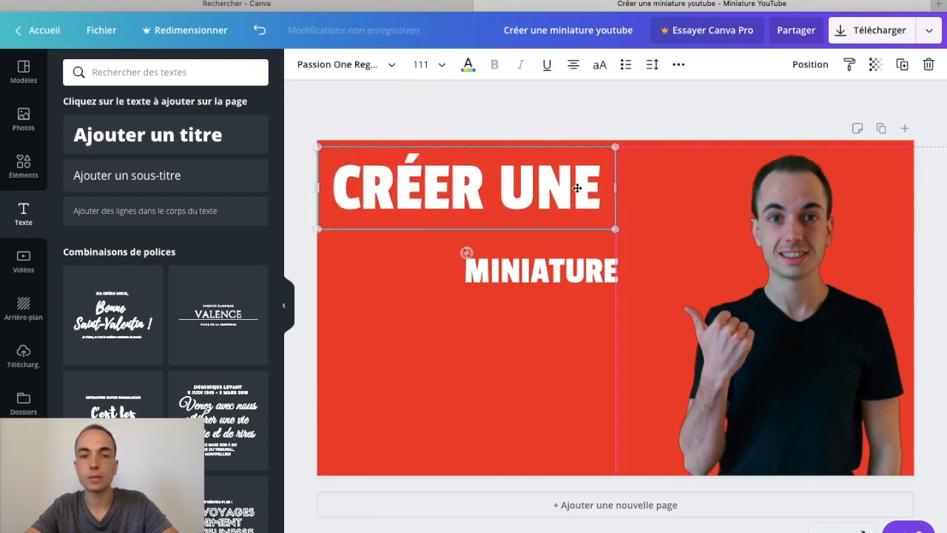
{"action": "left_click_drag", "start_coordinate": [473, 189], "coordinate": [490, 187]}
- Narrow and enlarge the "MINIATURE" text to span the space left of the portrait, and move it up beneath "CRÉER UNE"
{"action": "left_click", "coordinate": [550, 281]}
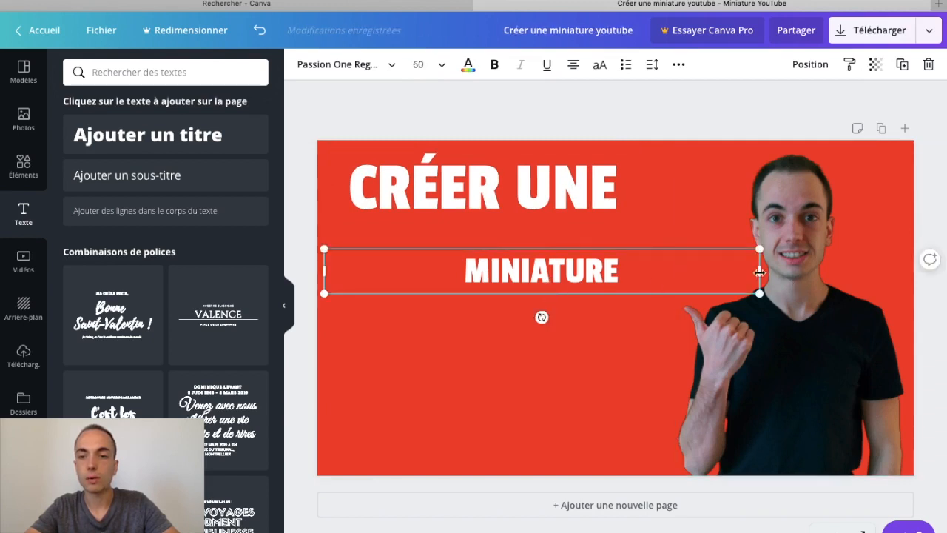
{"action": "left_click_drag", "start_coordinate": [505, 272], "coordinate": [742, 366]}
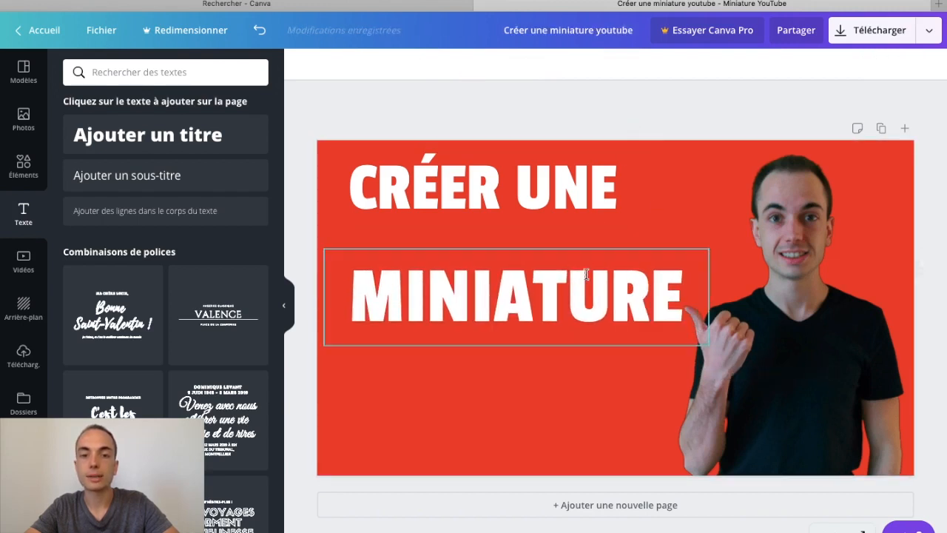
{"action": "left_click_drag", "start_coordinate": [584, 286], "coordinate": [587, 252]}
- Reduce "CRÉER UNE" to about size 95 and align its left edge with "MINIATURE" just below
{"action": "left_click", "coordinate": [512, 156]}
{"action": "left_click_drag", "start_coordinate": [631, 227], "coordinate": [589, 216]}
{"action": "left_click_drag", "start_coordinate": [495, 174], "coordinate": [504, 186]}
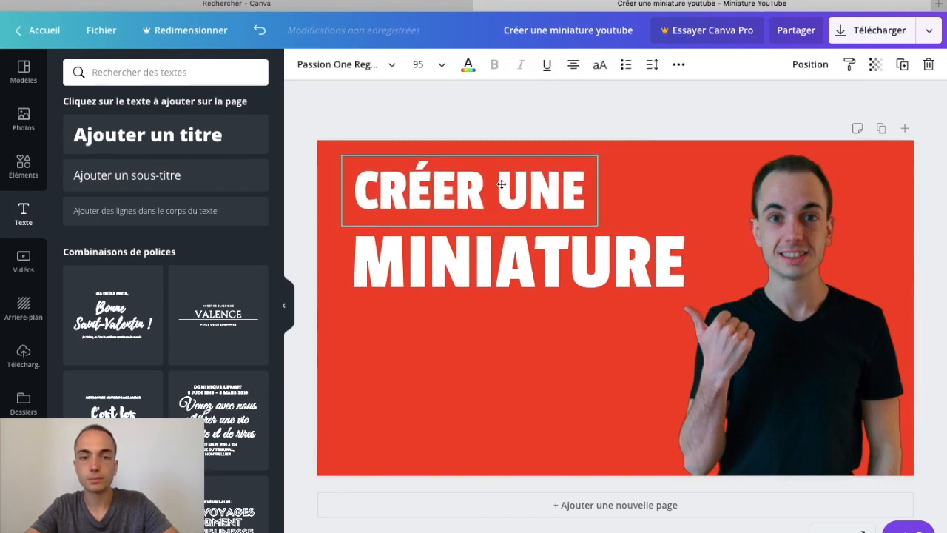
{"action": "left_click", "coordinate": [331, 95]}
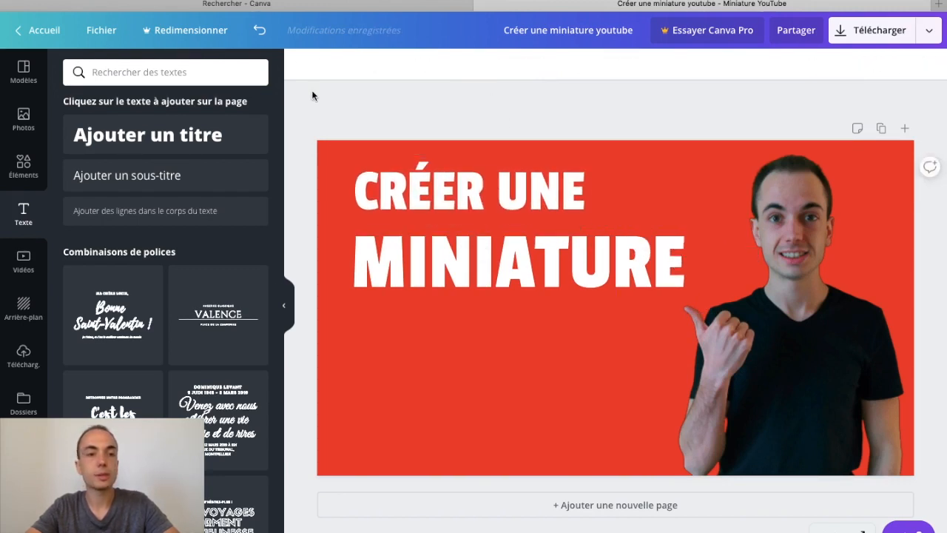
- Search the elements for "YOUTUBE", add the YouTube logo with dark lettering, and place it beneath "MINIATURE"
{"action": "left_click", "coordinate": [22, 176]}
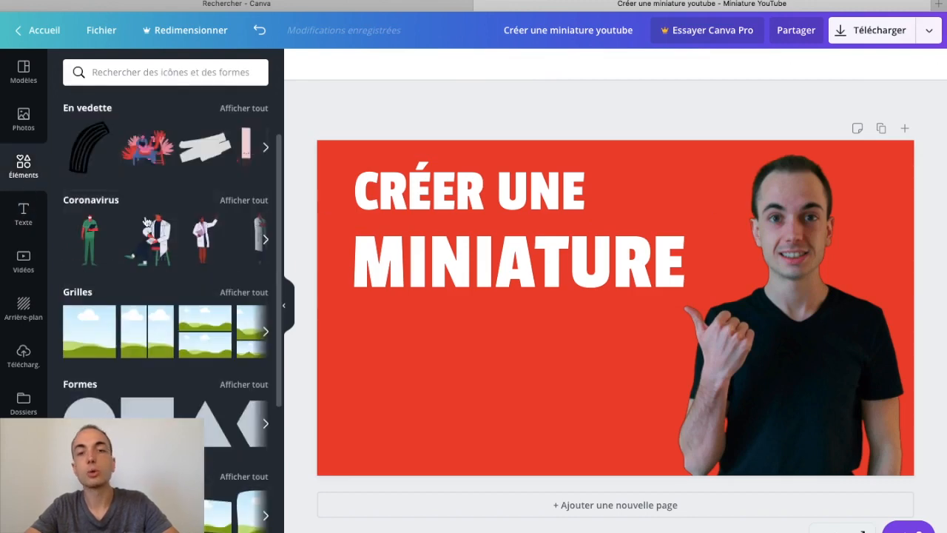
{"action": "left_click", "coordinate": [146, 74]}
{"action": "type", "text": "YOUTUBE"}
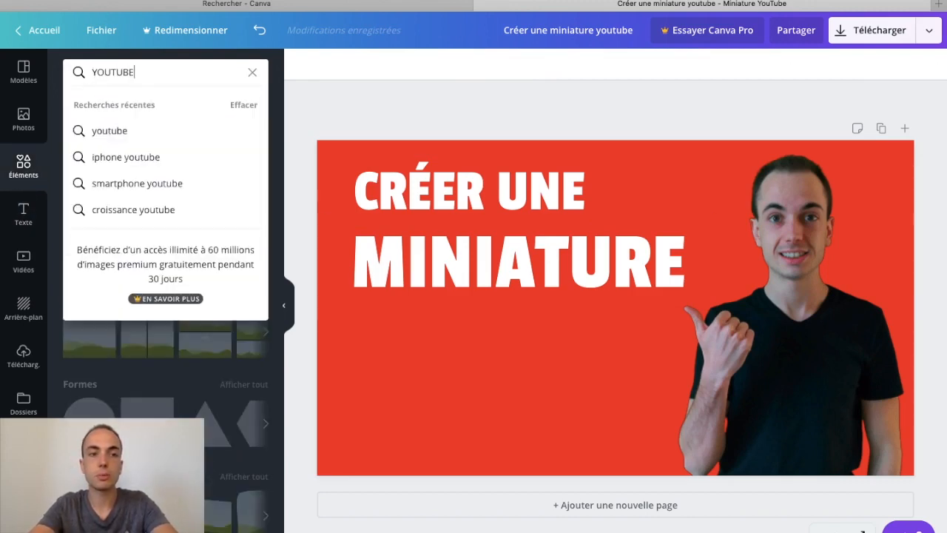
{"action": "key", "text": "Return"}
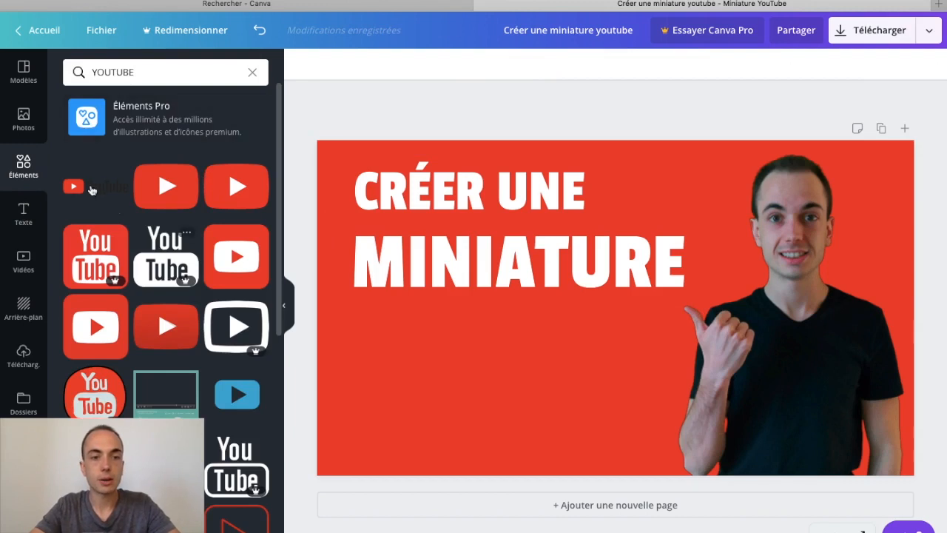
{"action": "left_click", "coordinate": [93, 191]}
{"action": "left_click_drag", "start_coordinate": [641, 301], "coordinate": [566, 335]}
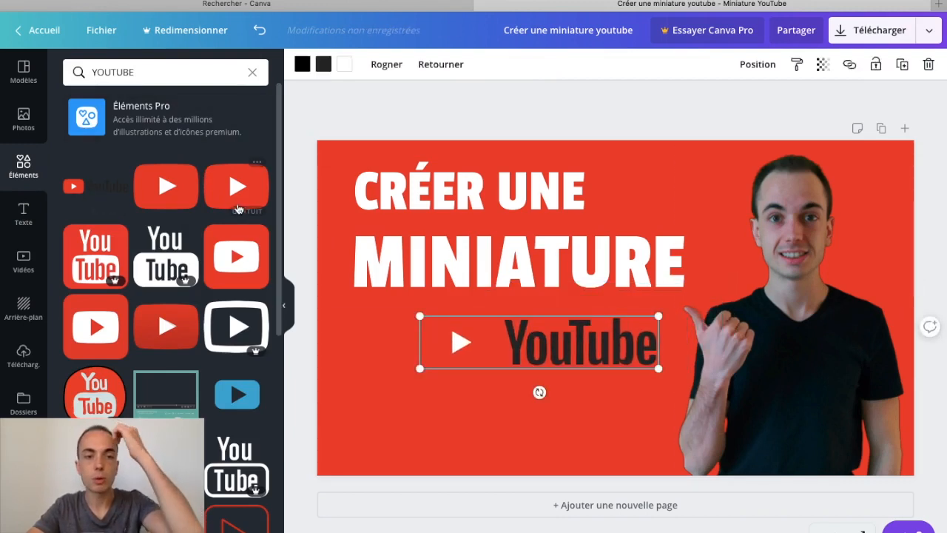
- Try out the red play-button graphic, delete it, and shift the YouTube logo slightly left beneath "MINIATURE"
{"action": "left_click", "coordinate": [166, 186]}
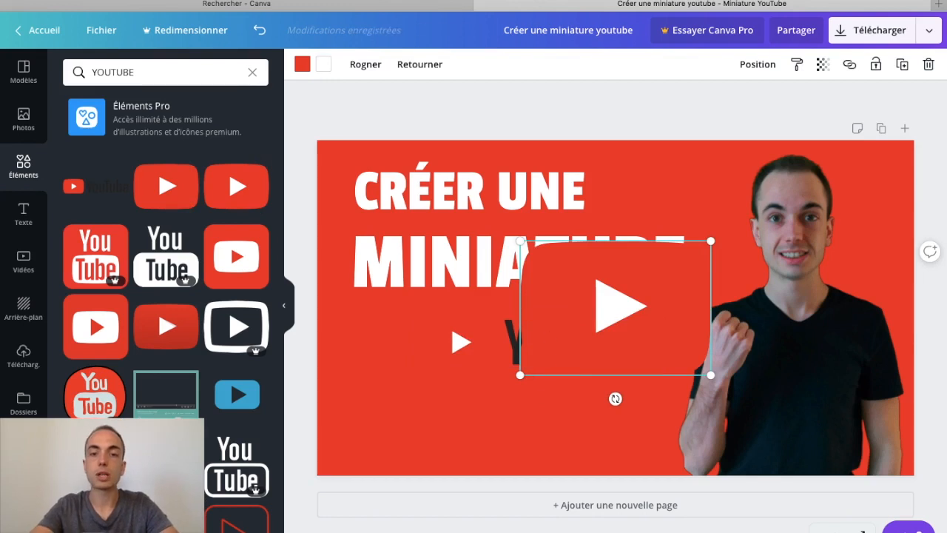
{"action": "key", "text": "Delete"}
{"action": "left_click", "coordinate": [510, 356]}
{"action": "left_click_drag", "start_coordinate": [509, 359], "coordinate": [477, 356]}
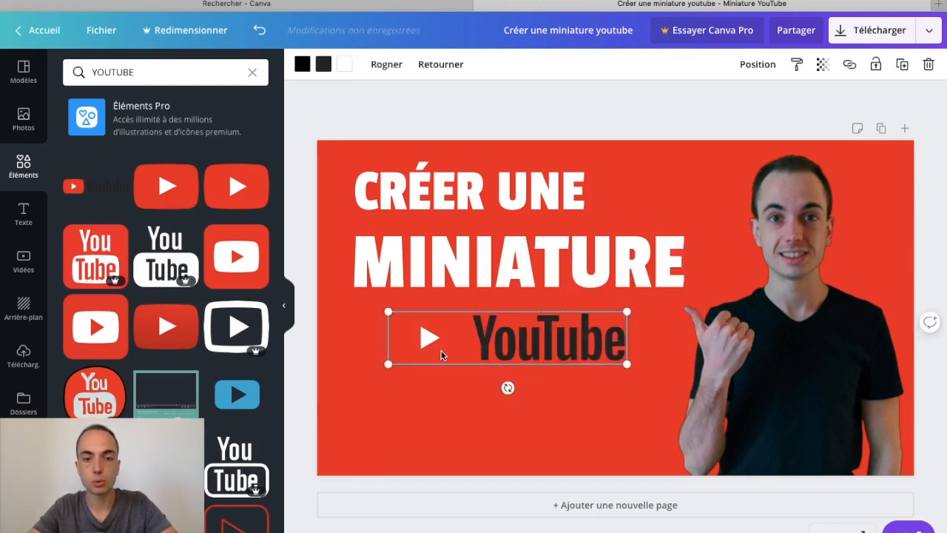
- Replace the elements search term with "ordianteur" and run the search
{"action": "left_click", "coordinate": [137, 82]}
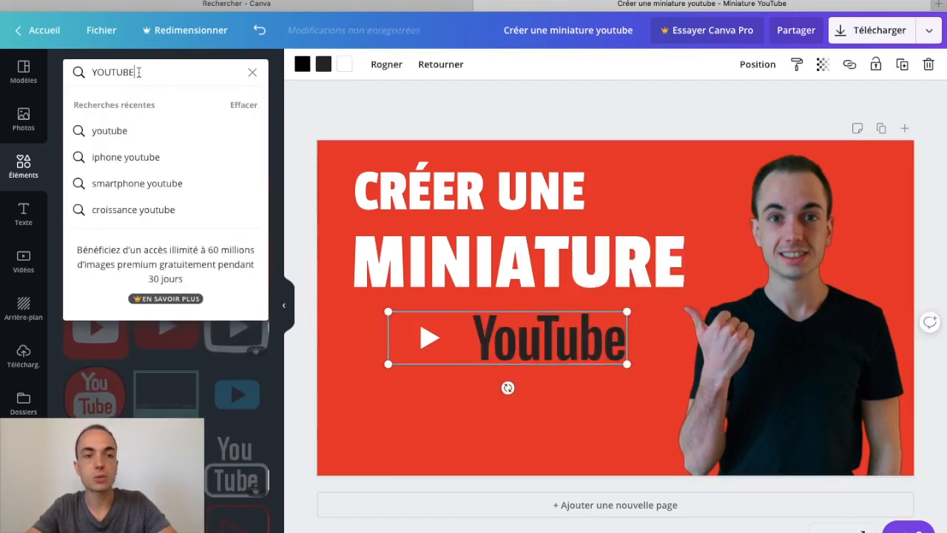
{"action": "left_click_drag", "start_coordinate": [135, 72], "coordinate": [95, 72]}
{"action": "key", "text": "BackSpace"}
{"action": "key", "text": "BackSpace"}
{"action": "type", "text": "ordianteur$"}
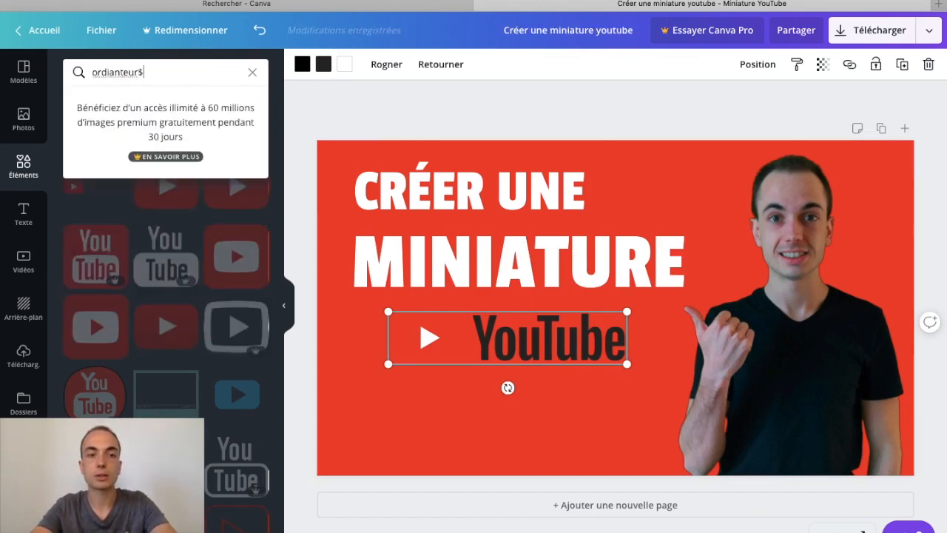
{"action": "key", "text": "BackSpace"}
{"action": "key", "text": "Return"}
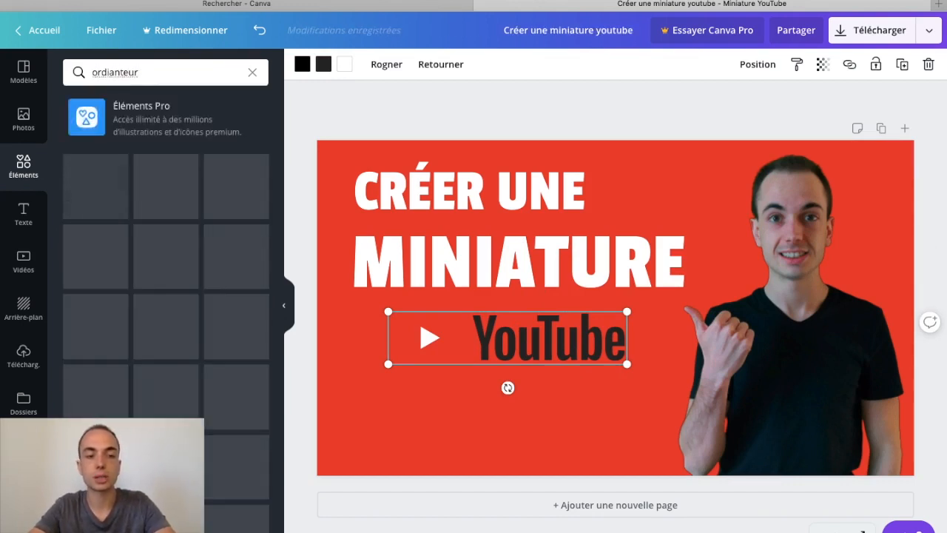
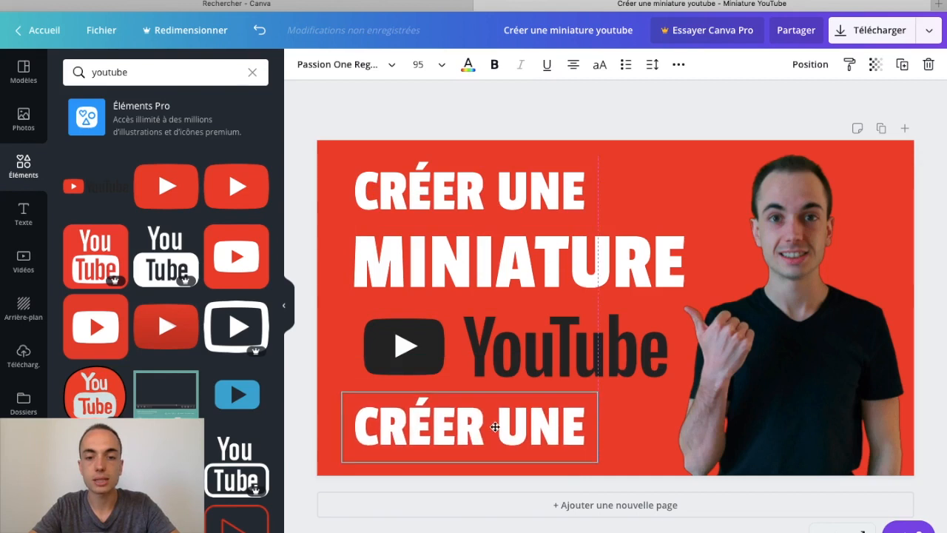
- Change the lower "CRÉER UNE" copy to "FACILE & GRATUIT" on one line at about size 59.2, centred below the YouTube logo
{"action": "double_click", "coordinate": [468, 421]}
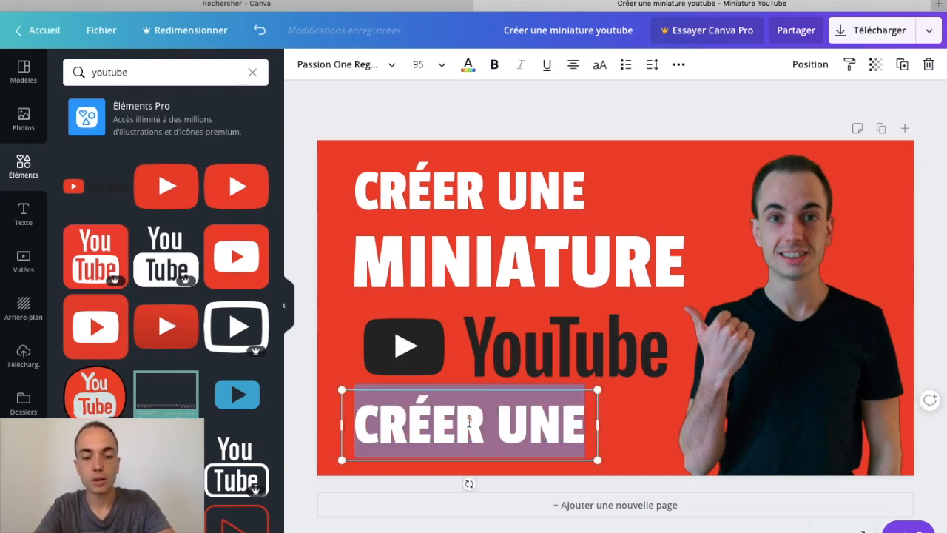
{"action": "type", "text": "FACILE & GRATUIT"}
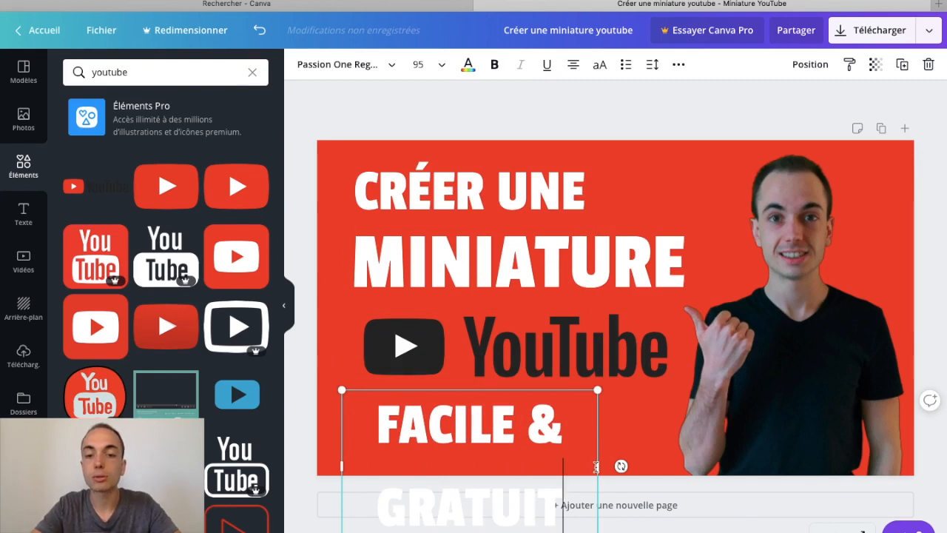
{"action": "left_click_drag", "start_coordinate": [597, 467], "coordinate": [736, 442]}
{"action": "left_click_drag", "start_coordinate": [794, 439], "coordinate": [624, 433]}
{"action": "left_click", "coordinate": [557, 138]}
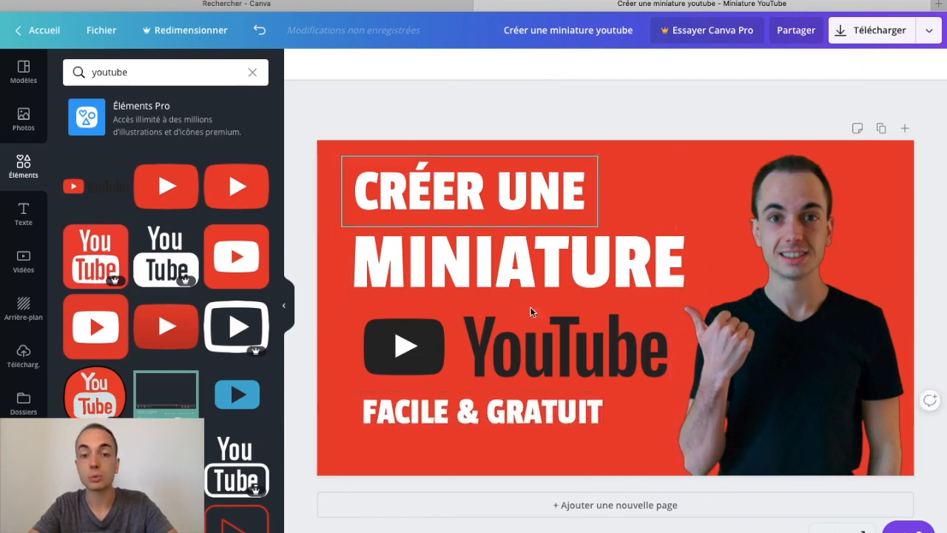
{"action": "left_click_drag", "start_coordinate": [513, 415], "coordinate": [540, 431]}
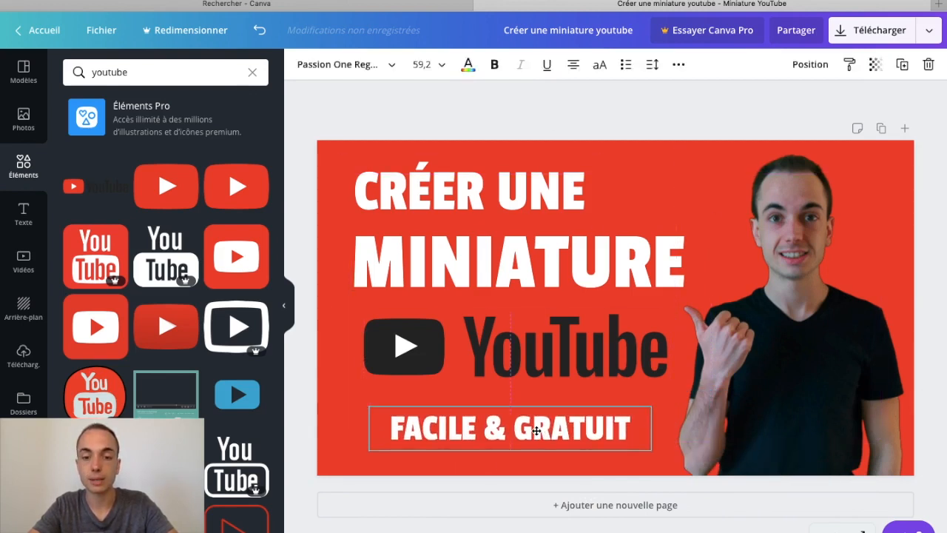
{"action": "left_click", "coordinate": [436, 133]}
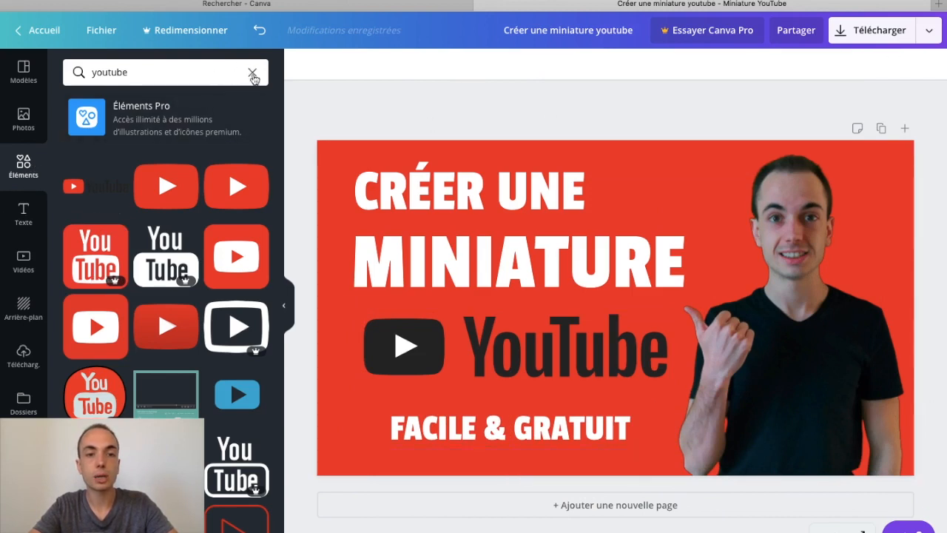
- Add a square shape and reshape it into a wide rectangle that just covers the word "MINIATURE"
{"action": "left_click", "coordinate": [252, 74]}
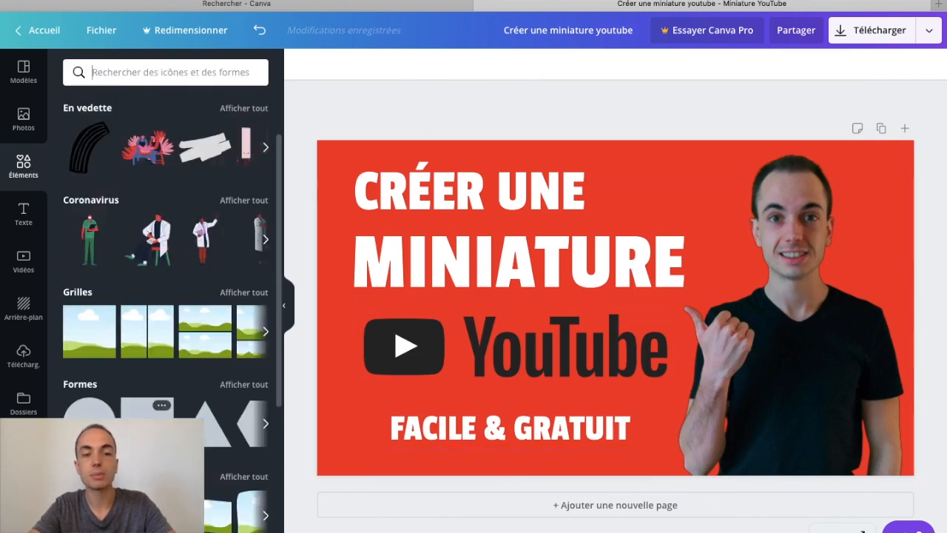
{"action": "left_click", "coordinate": [147, 411]}
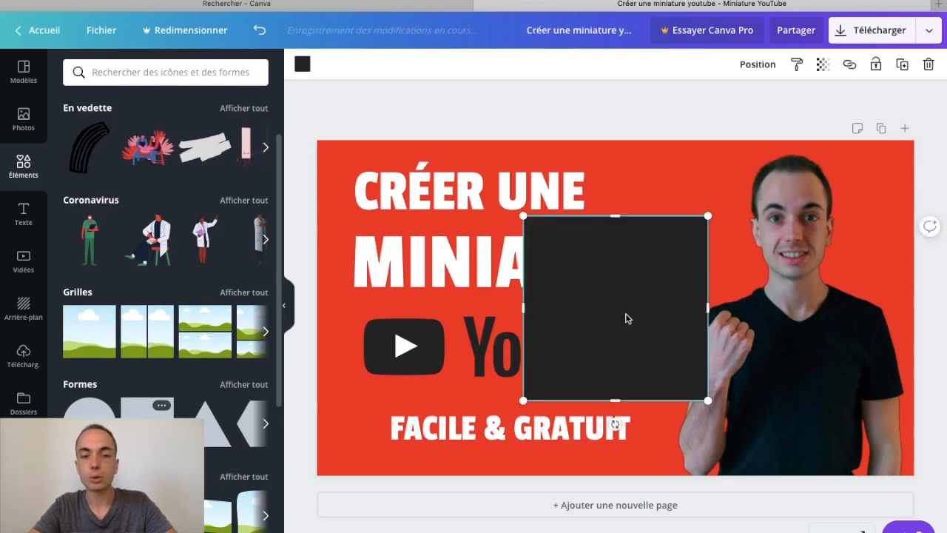
{"action": "left_click_drag", "start_coordinate": [597, 315], "coordinate": [440, 336]}
{"action": "left_click_drag", "start_coordinate": [436, 418], "coordinate": [439, 297]}
{"action": "left_click_drag", "start_coordinate": [683, 261], "coordinate": [686, 260]}
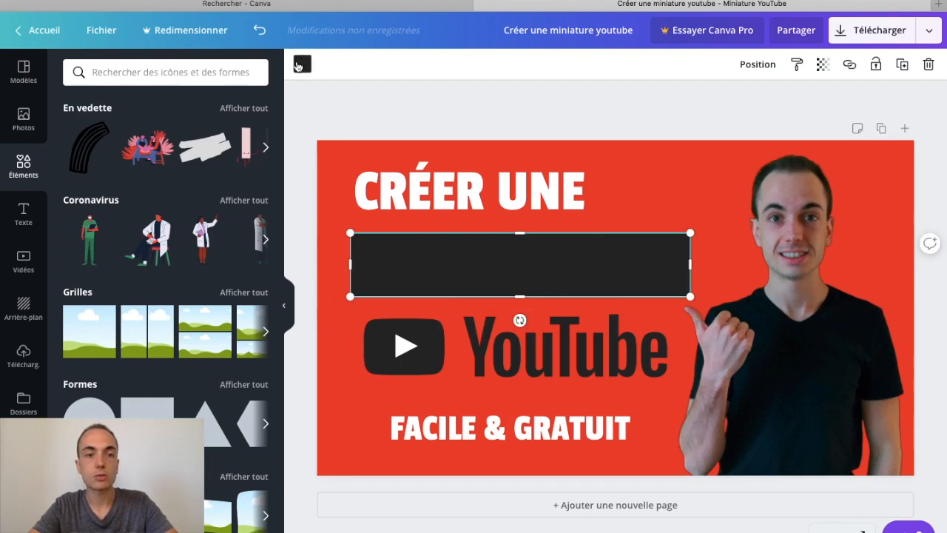
- Colour the rectangle black and send it behind the "MINIATURE" text as a banner
{"action": "left_click", "coordinate": [302, 64]}
{"action": "left_click", "coordinate": [76, 195]}
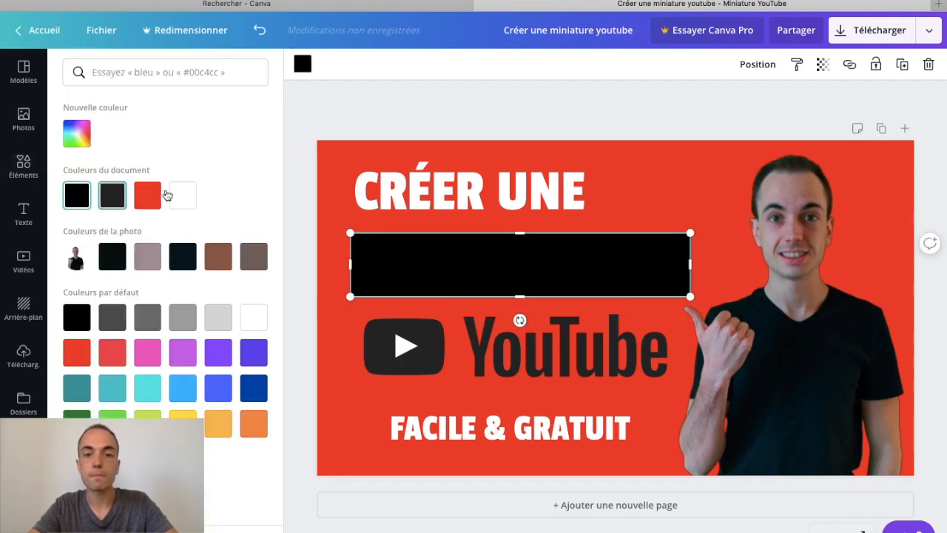
{"action": "left_click", "coordinate": [755, 73]}
{"action": "left_click", "coordinate": [701, 109]}
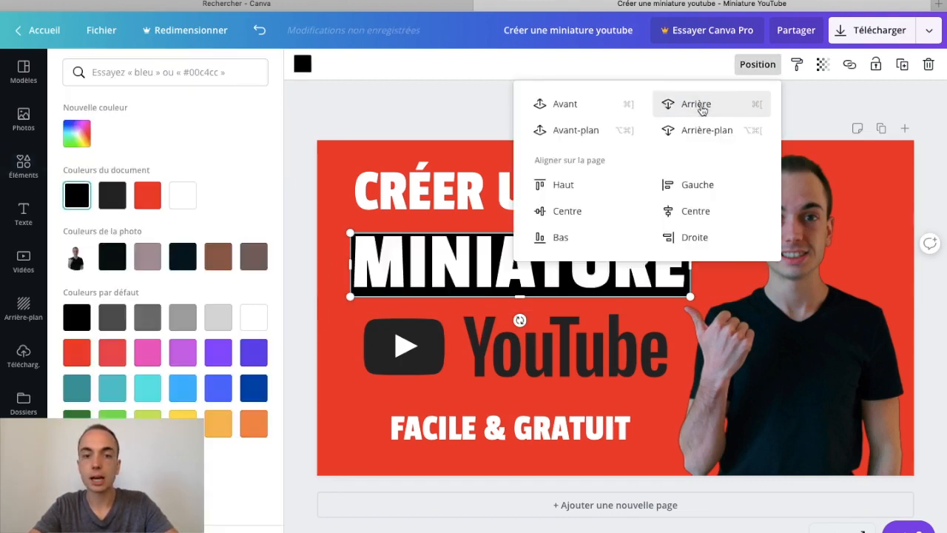
{"action": "left_click", "coordinate": [621, 51]}
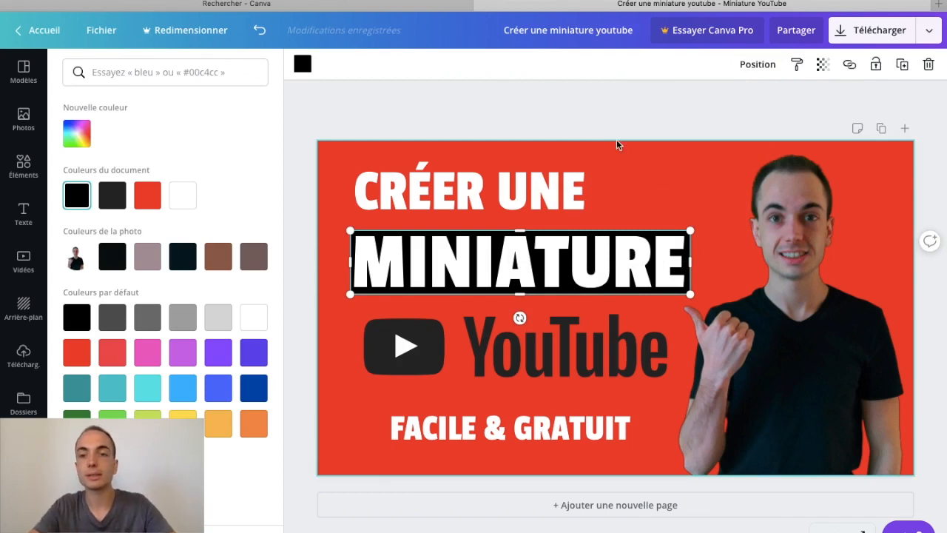
{"action": "left_click", "coordinate": [540, 130]}
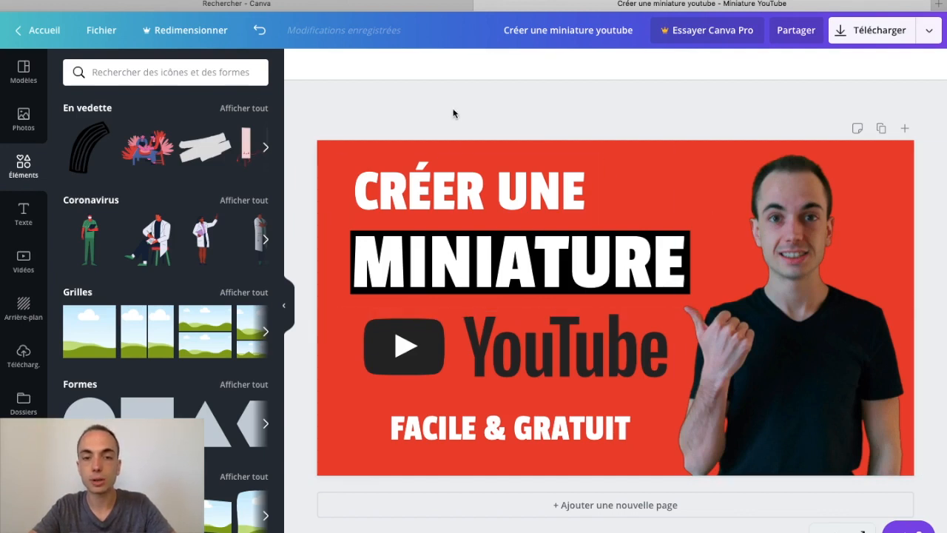
- Select the three texts, the black banner and the YouTube lettering together and shift them slightly left
{"action": "left_click_drag", "start_coordinate": [456, 162], "coordinate": [465, 438]}
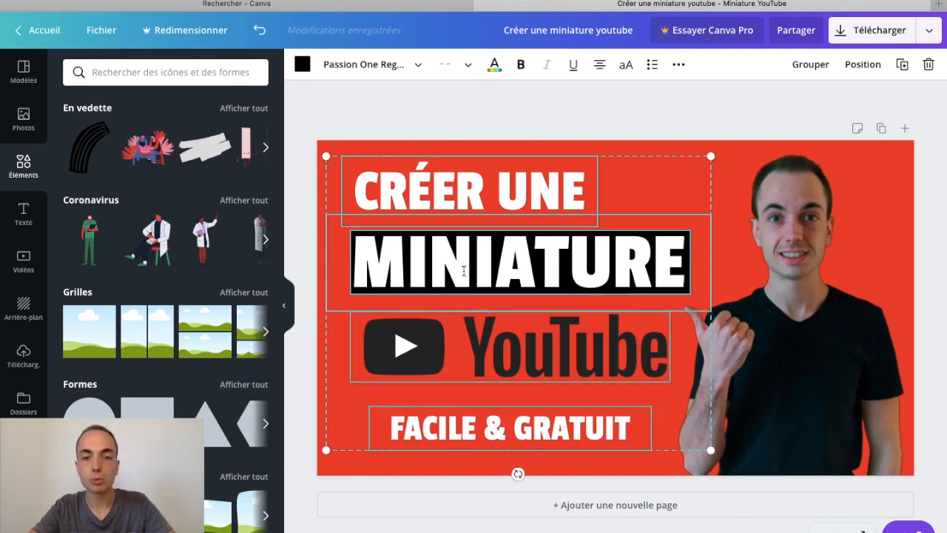
{"action": "left_click_drag", "start_coordinate": [456, 270], "coordinate": [452, 272]}
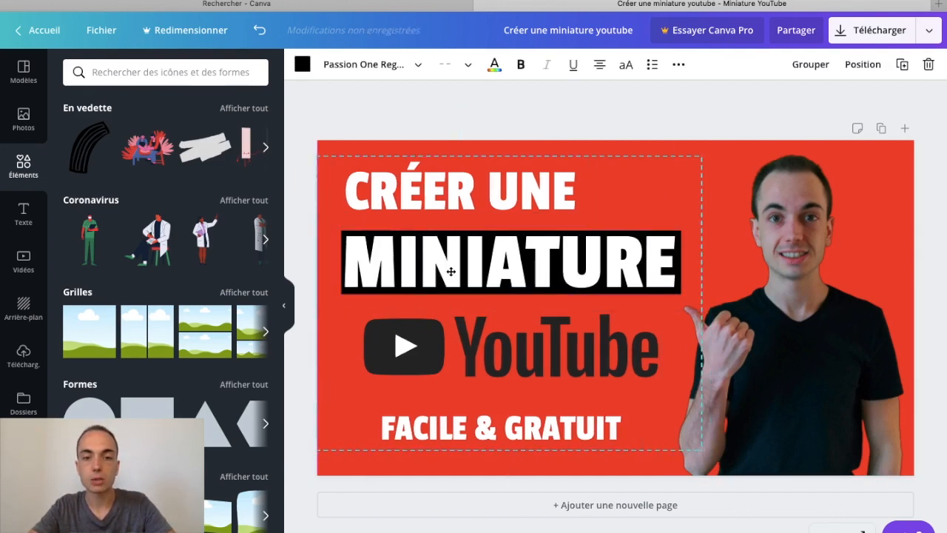
{"action": "left_click", "coordinate": [492, 131]}
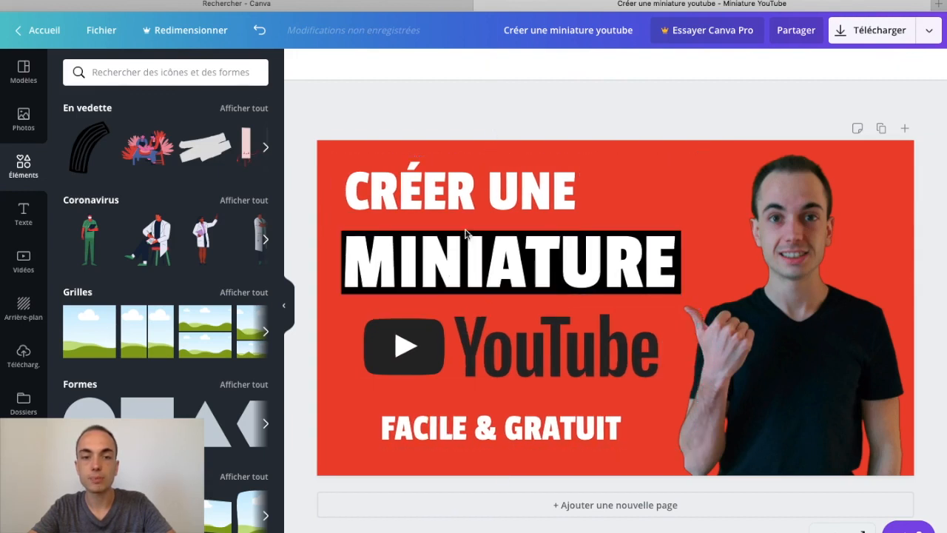
- Nudge the play-button icon slightly left and move the portrait slightly right, clear of the "MINIATURE" banner
{"action": "left_click", "coordinate": [404, 346]}
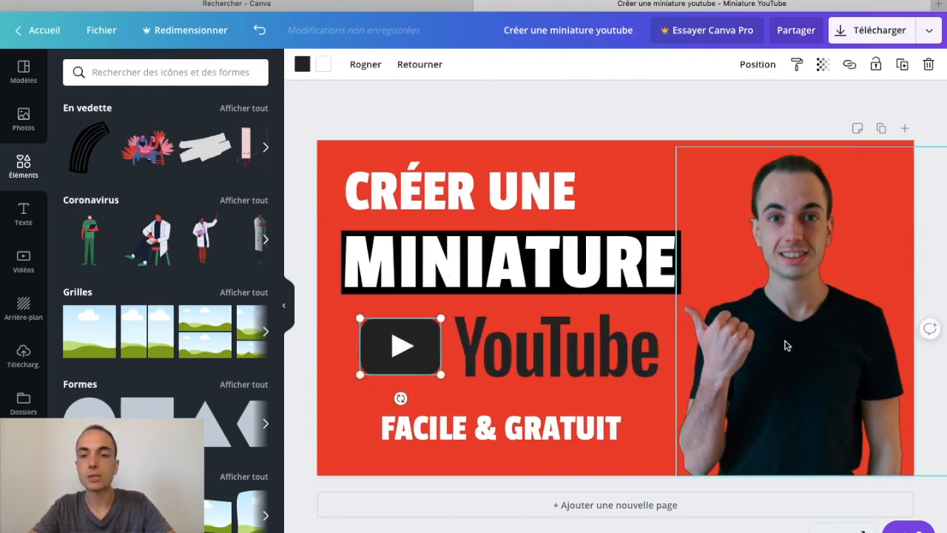
{"action": "left_click_drag", "start_coordinate": [786, 345], "coordinate": [797, 343]}
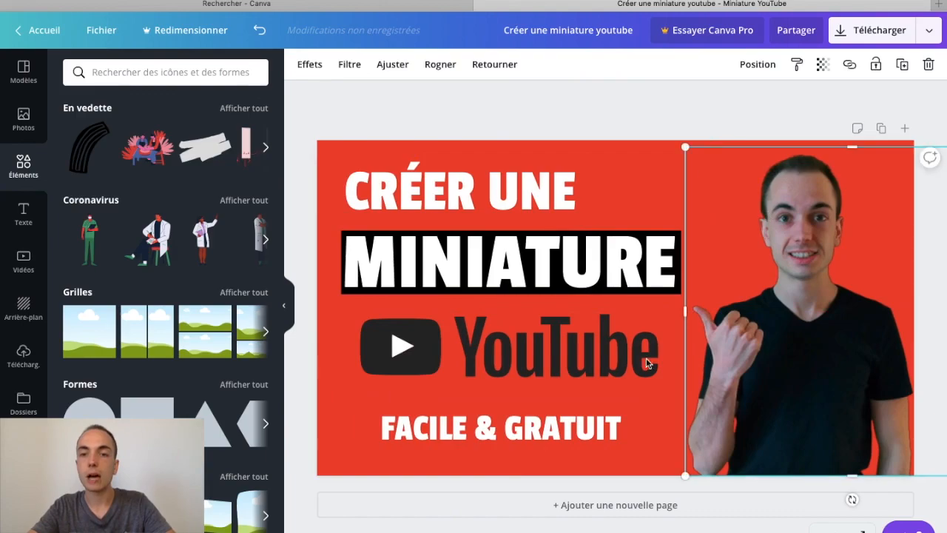
{"action": "left_click", "coordinate": [557, 100]}
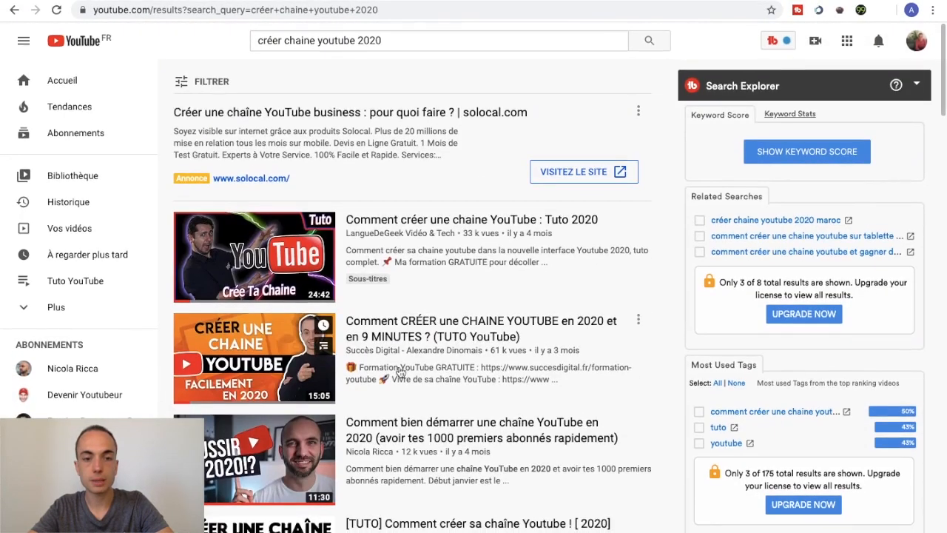
- On YouTube, open the Succès Digital channel's list of videos and browse its thumbnails for design ideas
{"action": "left_click", "coordinate": [392, 353]}
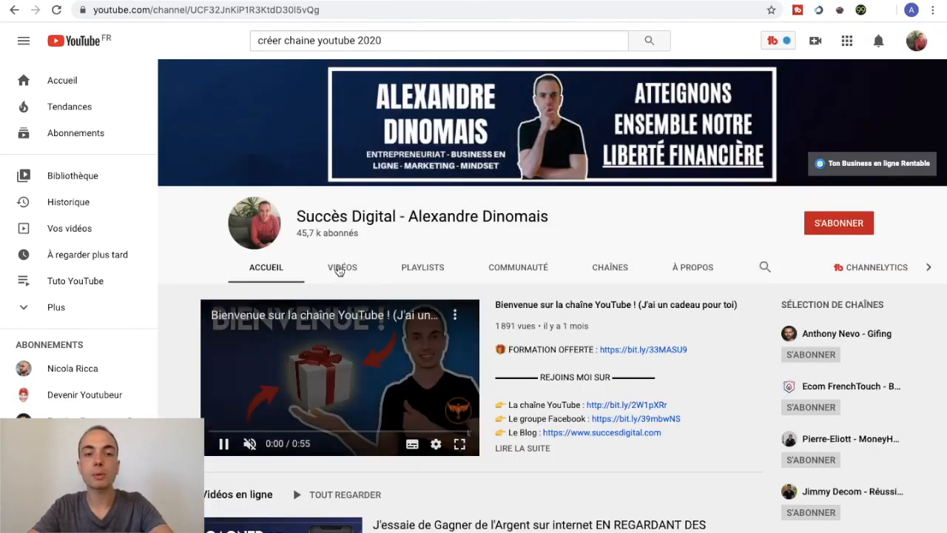
{"action": "left_click", "coordinate": [340, 270]}
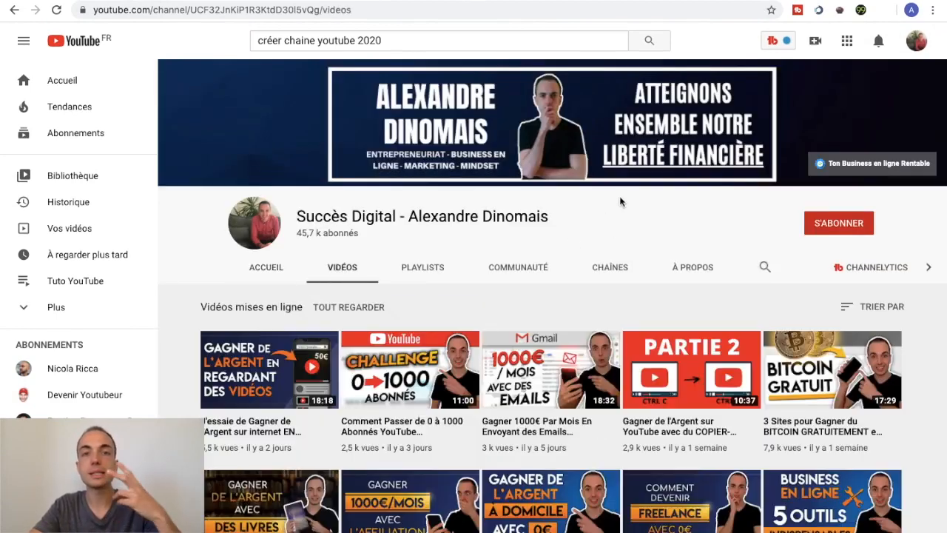
{"action": "scroll", "coordinate": [619, 201], "scroll_direction": "down", "scroll_amount": 7}
{"action": "scroll", "coordinate": [607, 335], "scroll_direction": "down", "scroll_amount": 5}
{"action": "scroll", "coordinate": [614, 464], "scroll_direction": "down", "scroll_amount": 10}
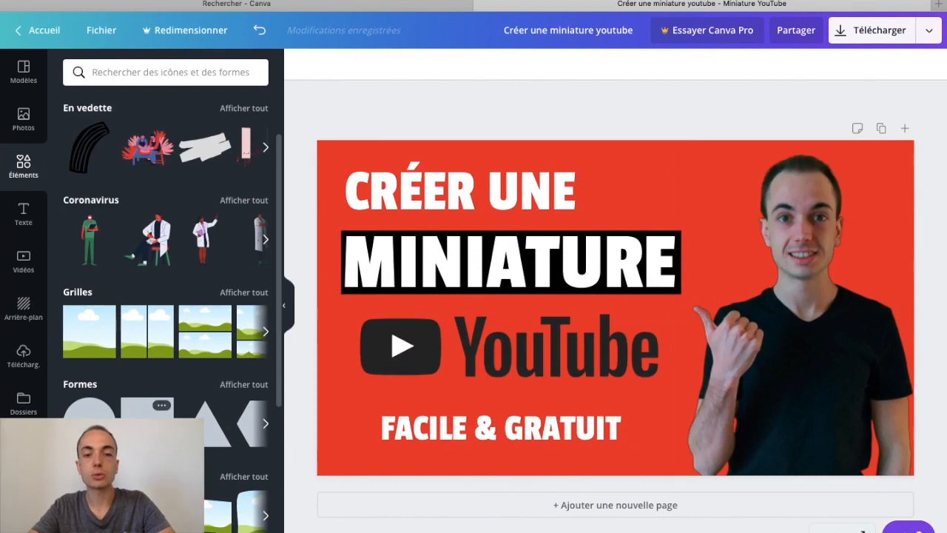
- Add another square shape and stretch it past the page edges so it covers the whole portrait side of the thumbnail
{"action": "left_click", "coordinate": [147, 411]}
{"action": "left_click", "coordinate": [830, 529]}
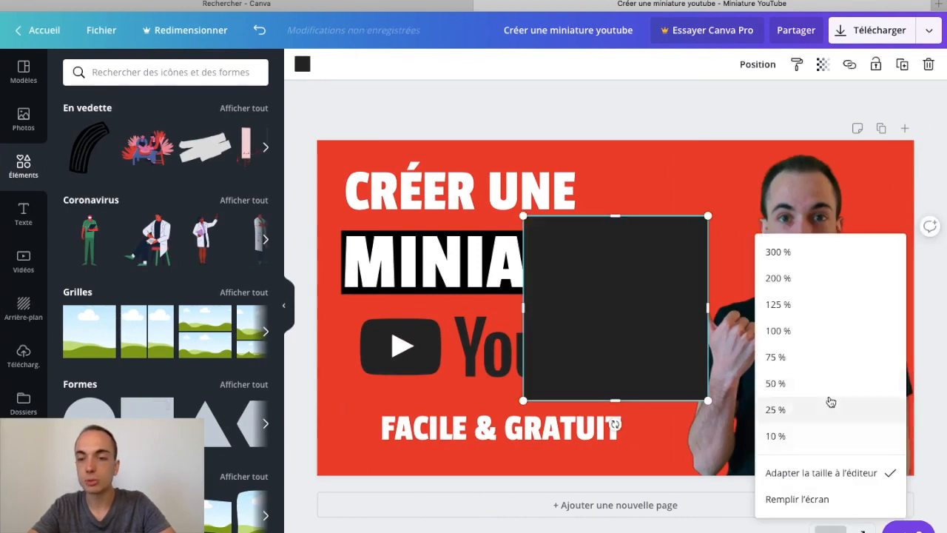
{"action": "left_click", "coordinate": [826, 383]}
{"action": "left_click_drag", "start_coordinate": [663, 296], "coordinate": [778, 195]}
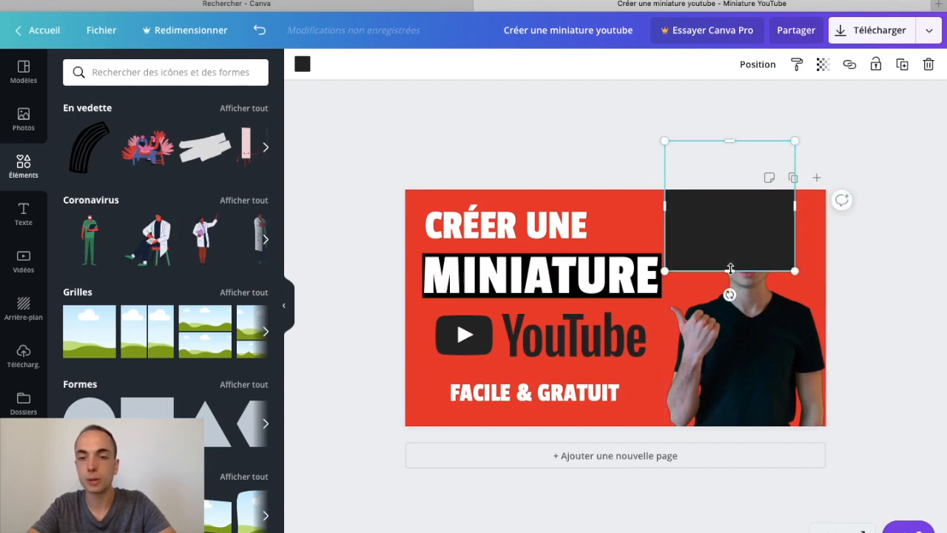
{"action": "left_click_drag", "start_coordinate": [730, 277], "coordinate": [735, 473]}
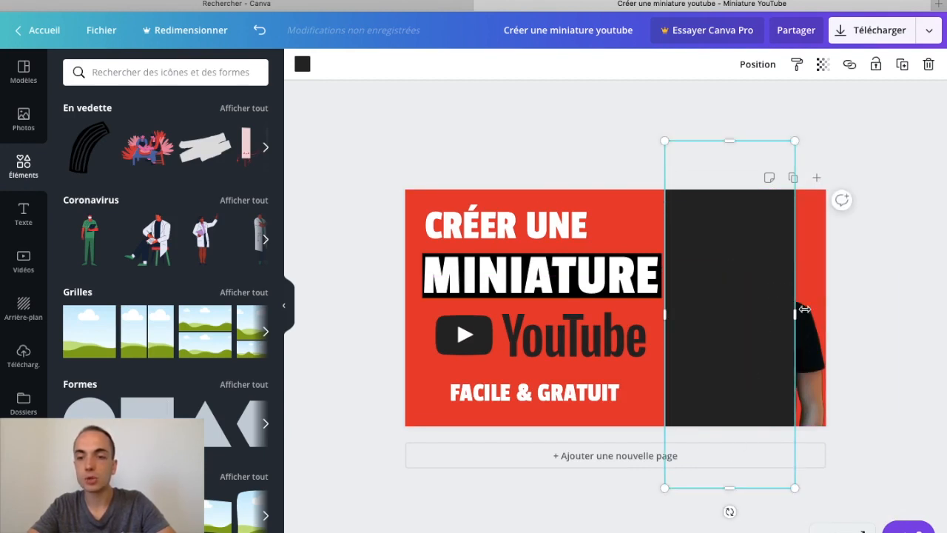
{"action": "left_click_drag", "start_coordinate": [810, 317], "coordinate": [862, 318]}
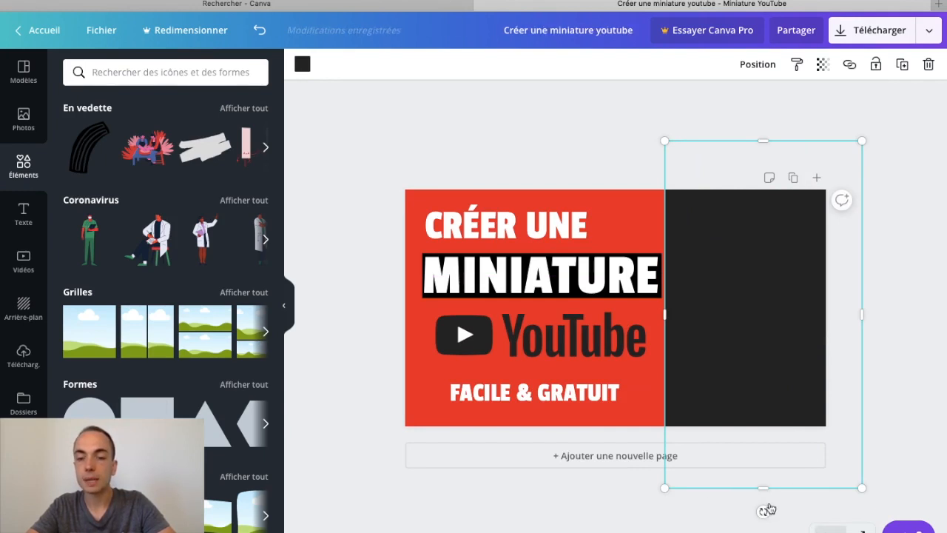
- Tilt the dark rectangle so its inner edge slants beside the title, lower it slightly, and send it backward behind the portrait
{"action": "left_click_drag", "start_coordinate": [761, 439], "coordinate": [720, 476]}
{"action": "left_click_drag", "start_coordinate": [765, 311], "coordinate": [769, 337]}
{"action": "left_click", "coordinate": [763, 67]}
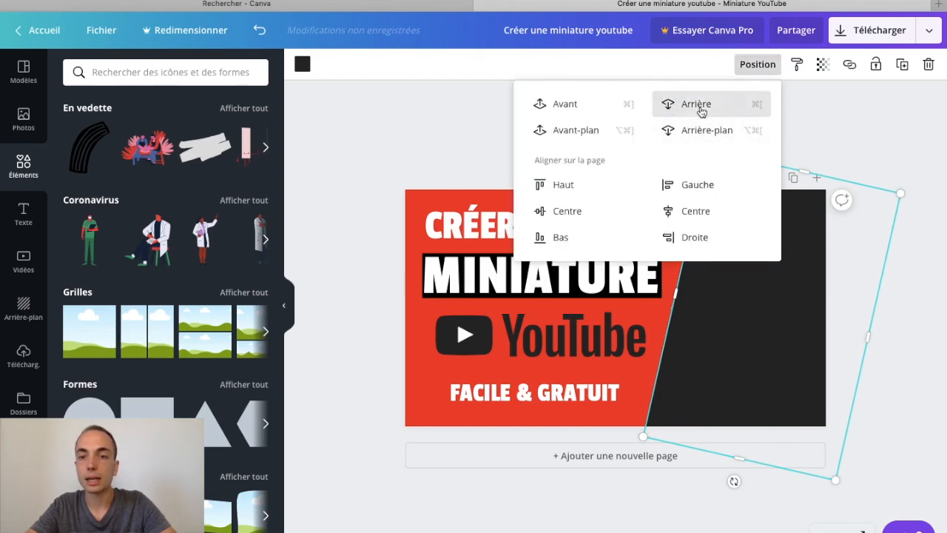
{"action": "left_click", "coordinate": [698, 107]}
{"action": "left_click", "coordinate": [637, 109]}
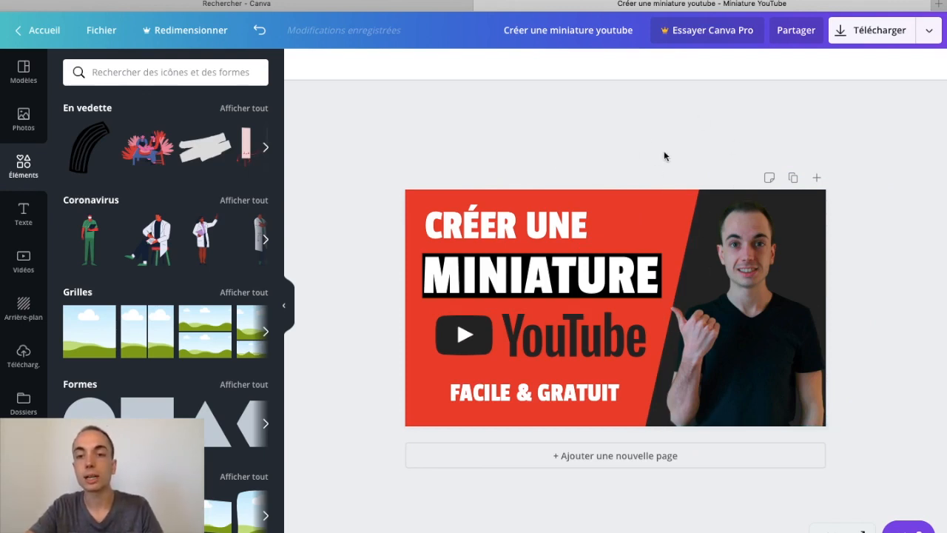
- Check the design title "Créer une miniature youtube" and download the finished thumbnail as a PNG file
{"action": "left_click", "coordinate": [569, 31]}
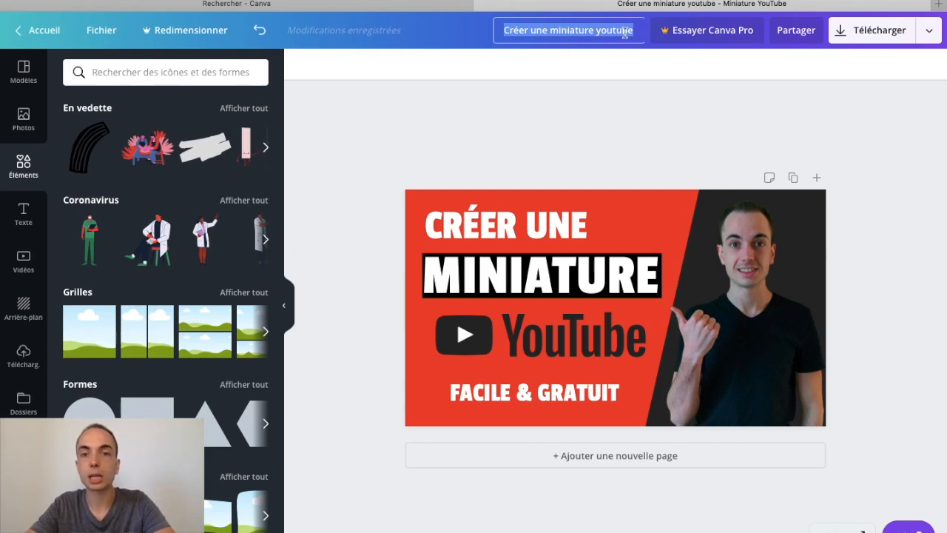
{"action": "left_click", "coordinate": [607, 70]}
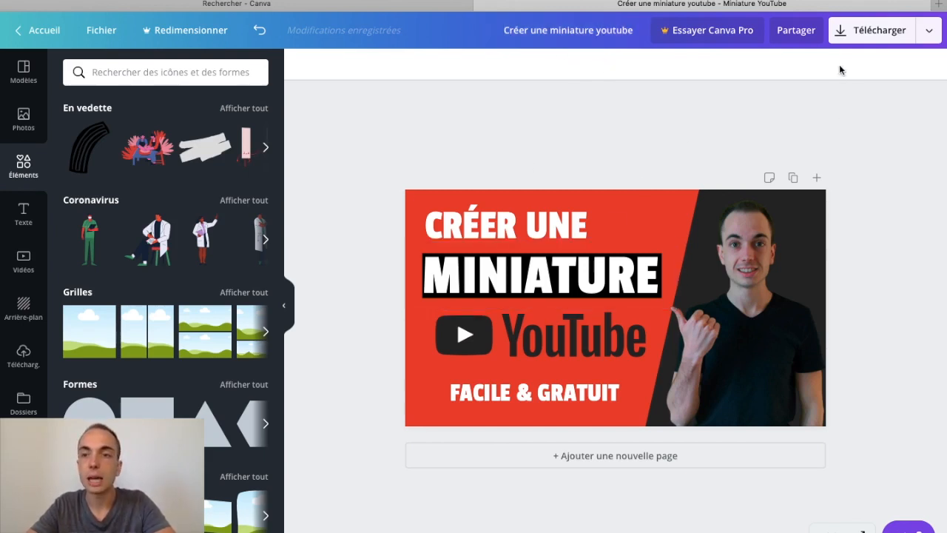
{"action": "left_click", "coordinate": [874, 35]}
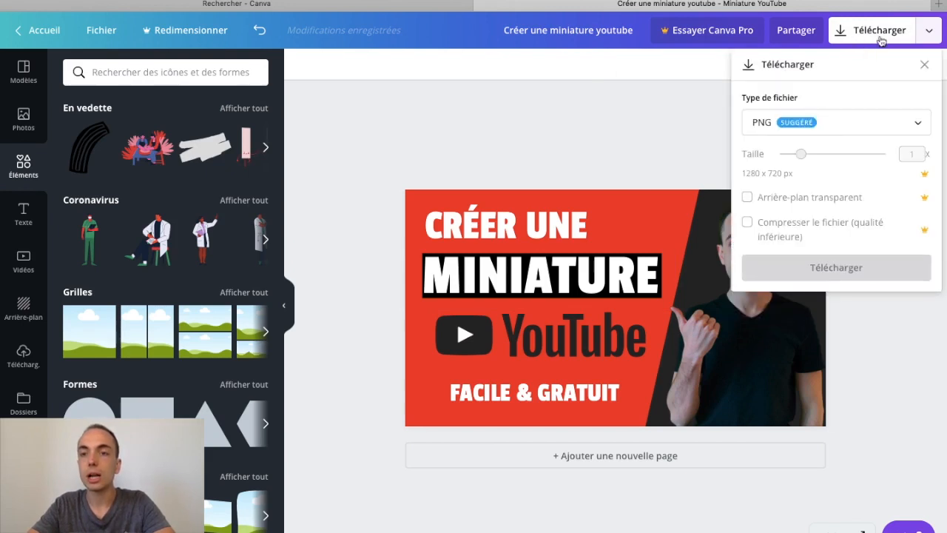
{"action": "left_click", "coordinate": [828, 122]}
{"action": "left_click", "coordinate": [819, 130]}
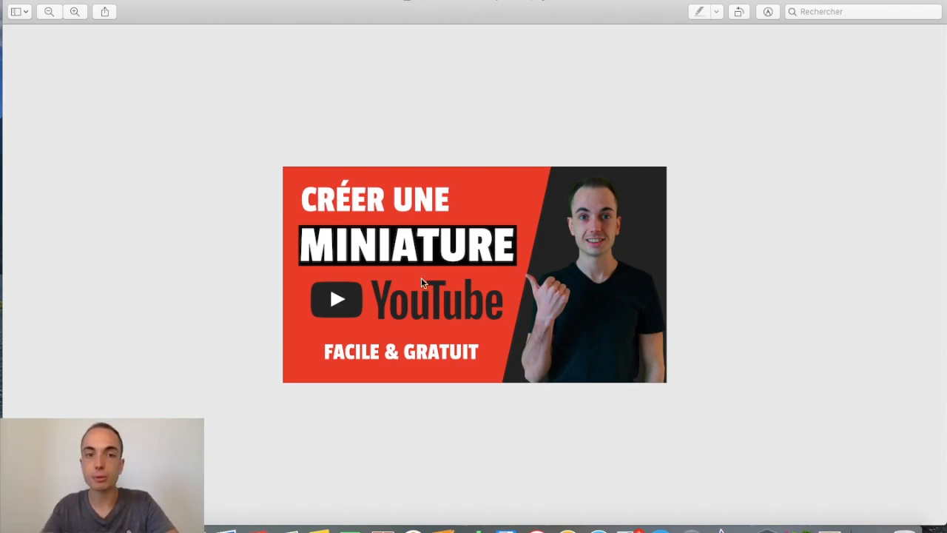
- Switch to YouTube and rerun the search "créer chaine youtube 2020" to compare the thumbnails of competing videos
{"action": "key", "text": "ctrl+Right"}
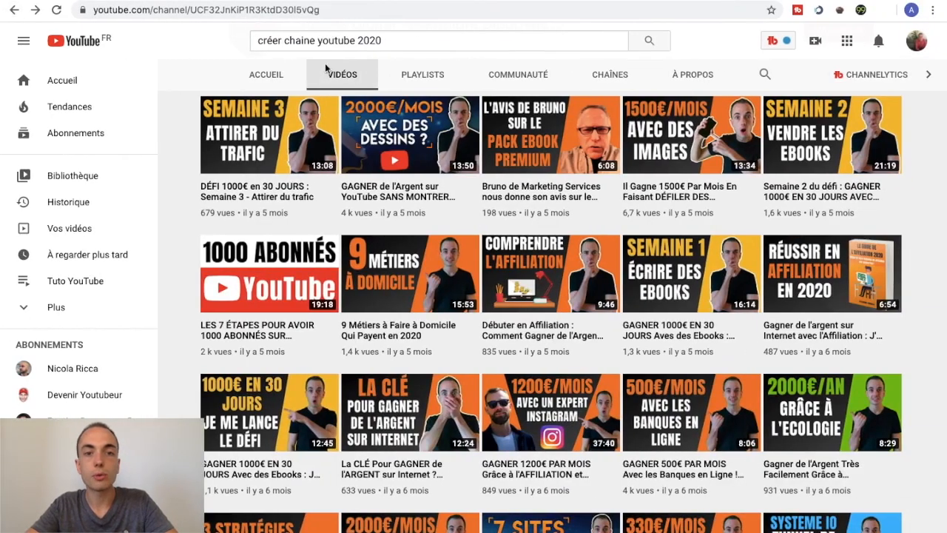
{"action": "left_click", "coordinate": [248, 68]}
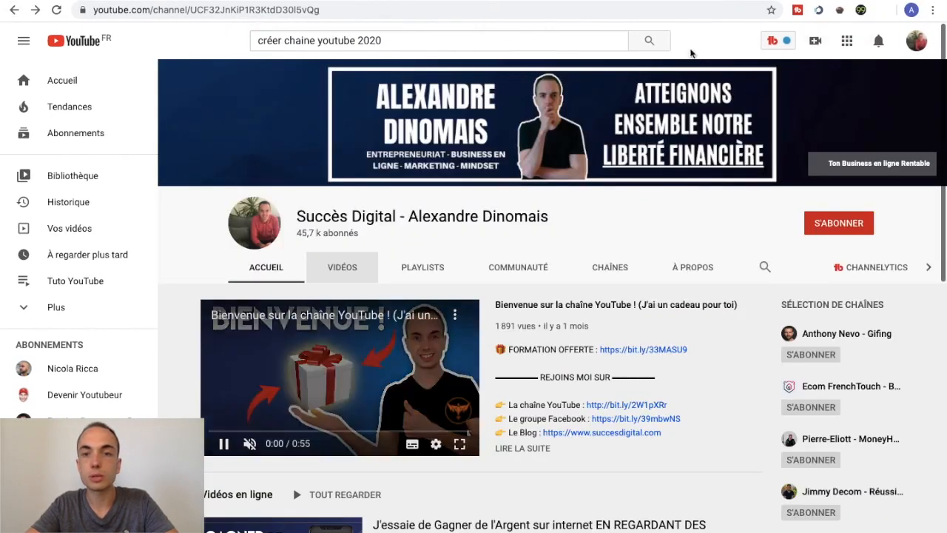
{"action": "left_click", "coordinate": [648, 39]}
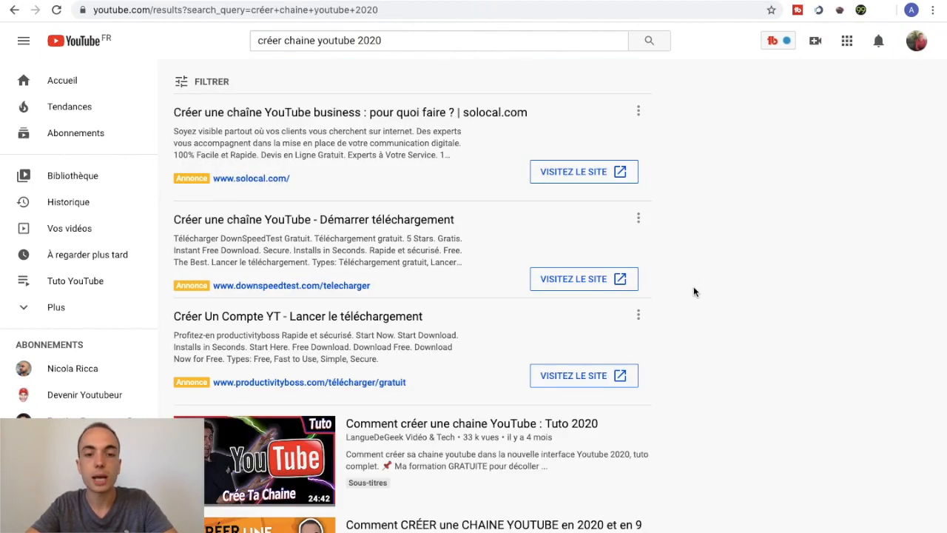
{"action": "scroll", "coordinate": [609, 245], "scroll_direction": "down", "scroll_amount": 3}
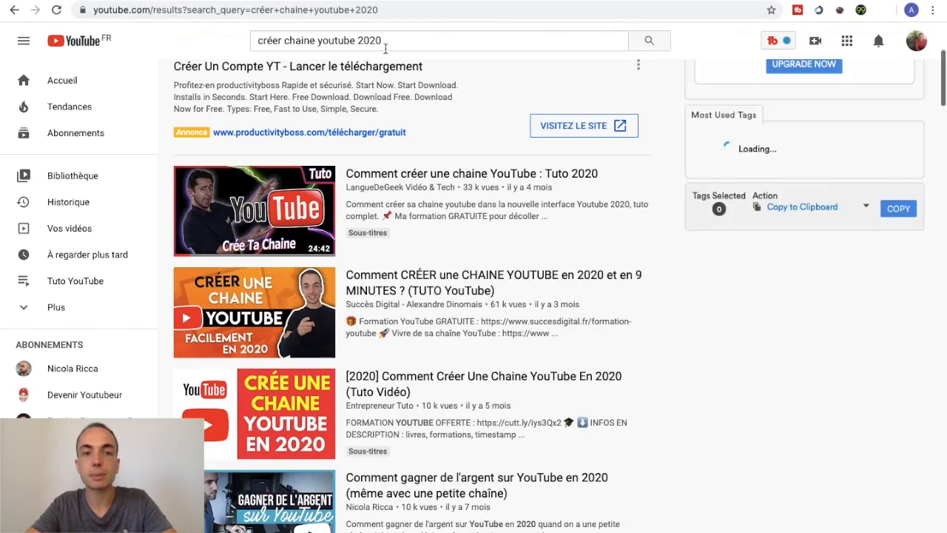
{"action": "scroll", "coordinate": [703, 338], "scroll_direction": "down", "scroll_amount": 1}
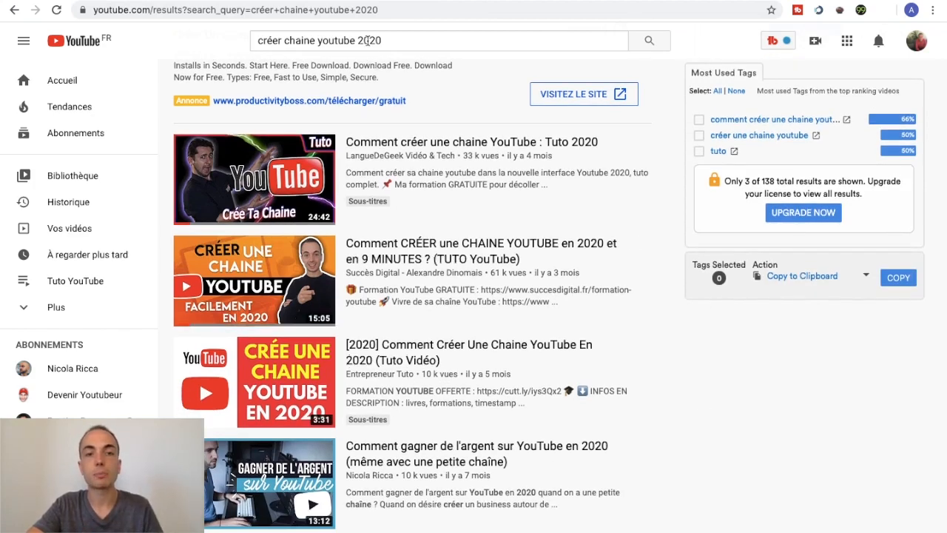
- Change the YouTube search to "comment créer chaine youtube" and run it
{"action": "double_click", "coordinate": [370, 41]}
{"action": "key", "text": "BackSpace"}
{"action": "key", "text": "BackSpace"}
{"action": "left_click", "coordinate": [259, 41]}
{"action": "type", "text": "comment"}
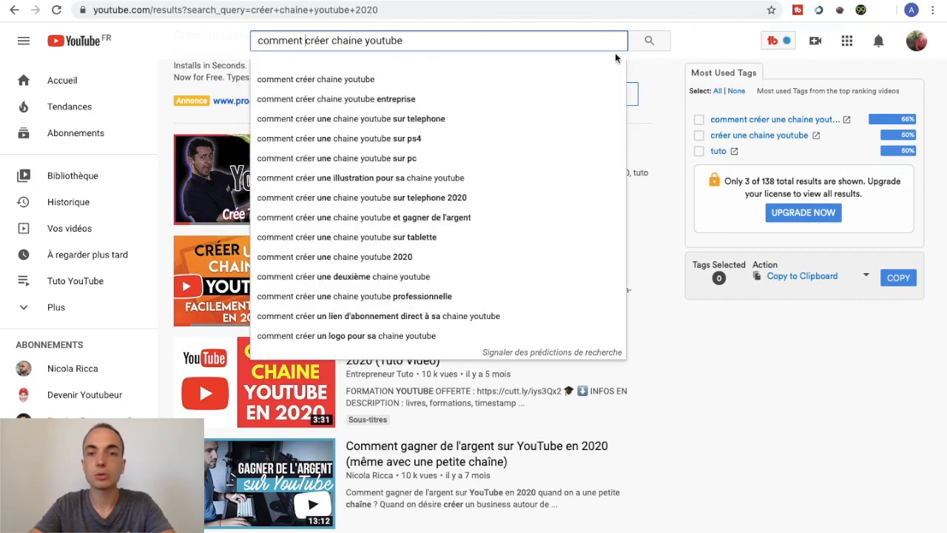
{"action": "left_click", "coordinate": [649, 41]}
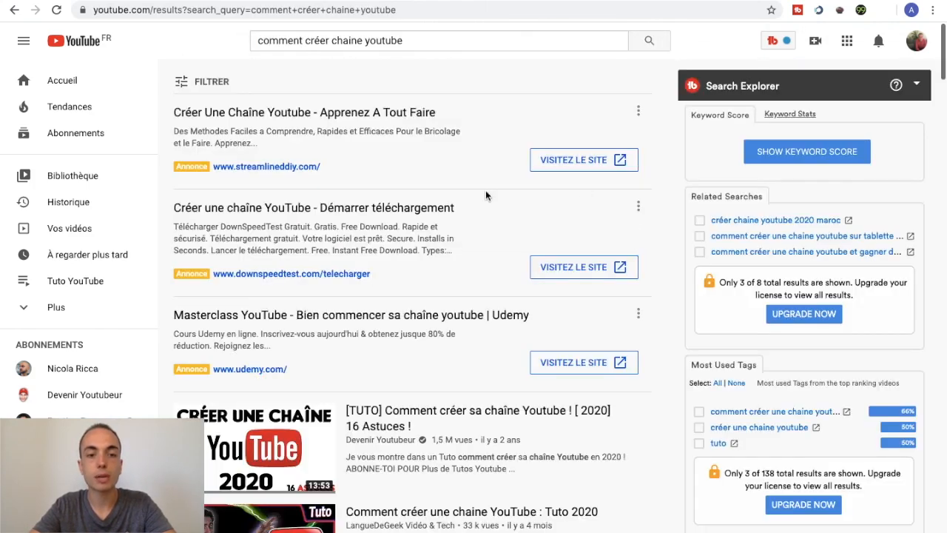
- Examine the thumbnails throughout the results, comparing their colours, titles and use of the YouTube logo
{"action": "scroll", "coordinate": [597, 284], "scroll_direction": "down", "scroll_amount": 5}
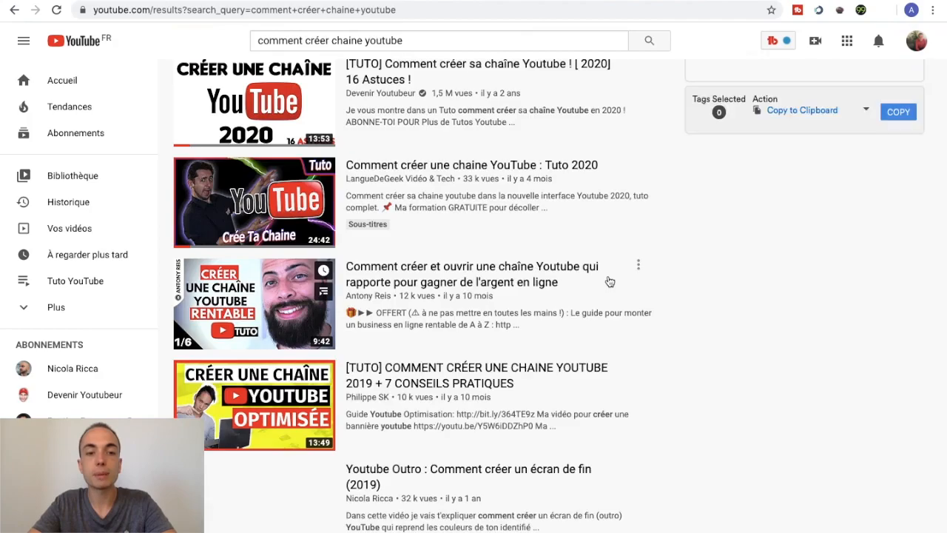
{"action": "scroll", "coordinate": [610, 281], "scroll_direction": "up", "scroll_amount": 2}
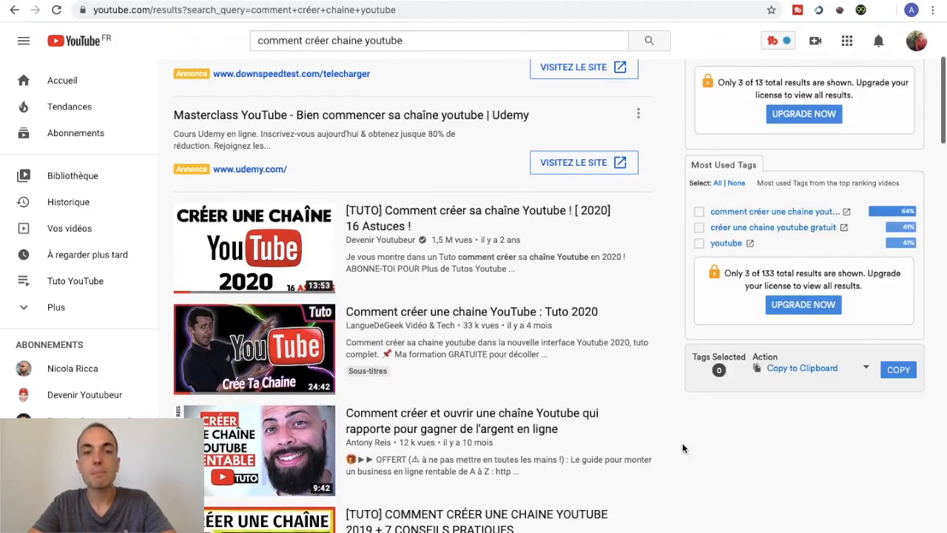
{"action": "scroll", "coordinate": [682, 447], "scroll_direction": "down", "scroll_amount": 12}
{"action": "scroll", "coordinate": [514, 239], "scroll_direction": "up", "scroll_amount": 11}
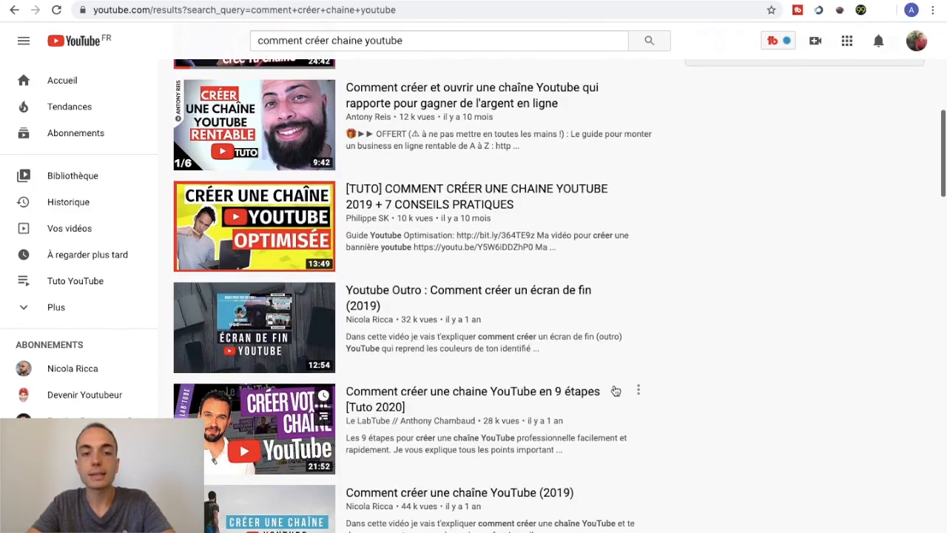
{"action": "scroll", "coordinate": [561, 333], "scroll_direction": "down", "scroll_amount": 7}
{"action": "scroll", "coordinate": [664, 296], "scroll_direction": "down", "scroll_amount": 5}
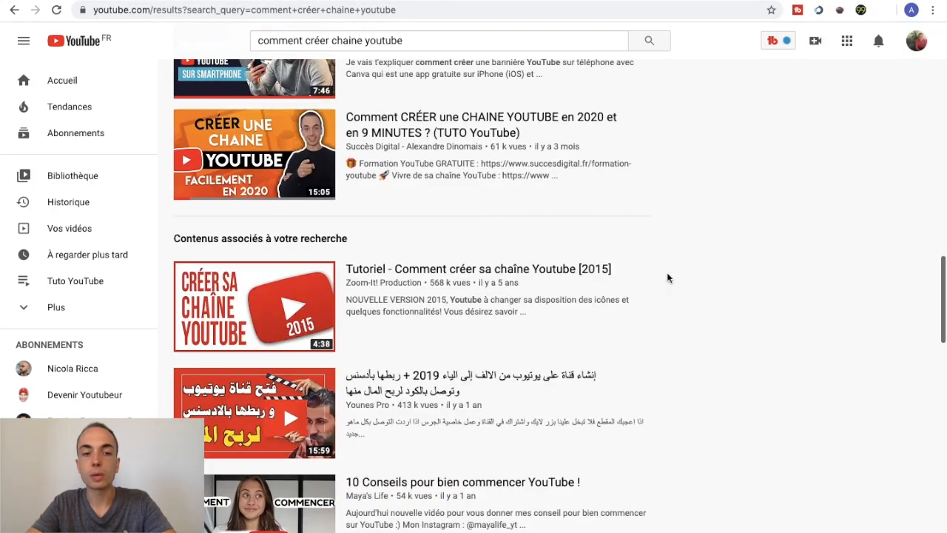
{"action": "scroll", "coordinate": [665, 237], "scroll_direction": "up", "scroll_amount": 3}
{"action": "scroll", "coordinate": [673, 266], "scroll_direction": "up", "scroll_amount": 2}
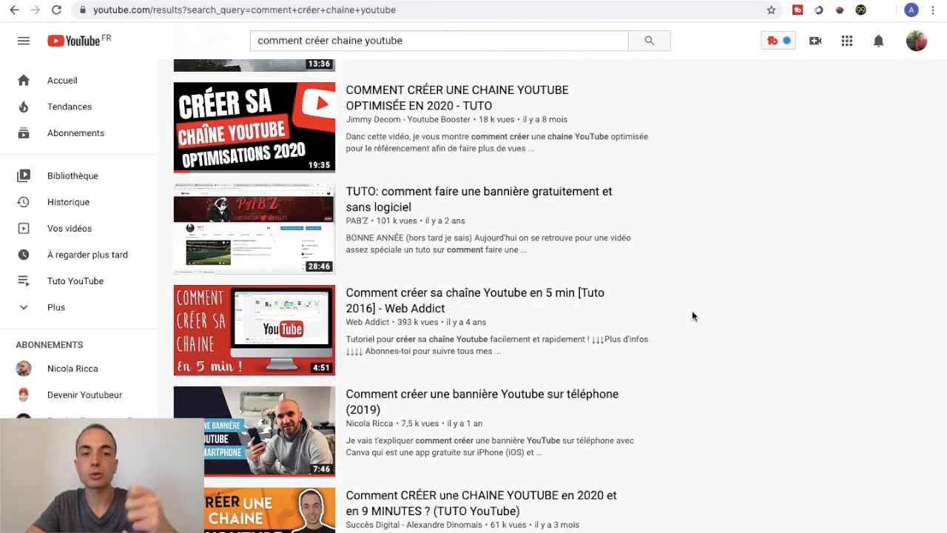
{"action": "scroll", "coordinate": [692, 316], "scroll_direction": "up", "scroll_amount": 8}
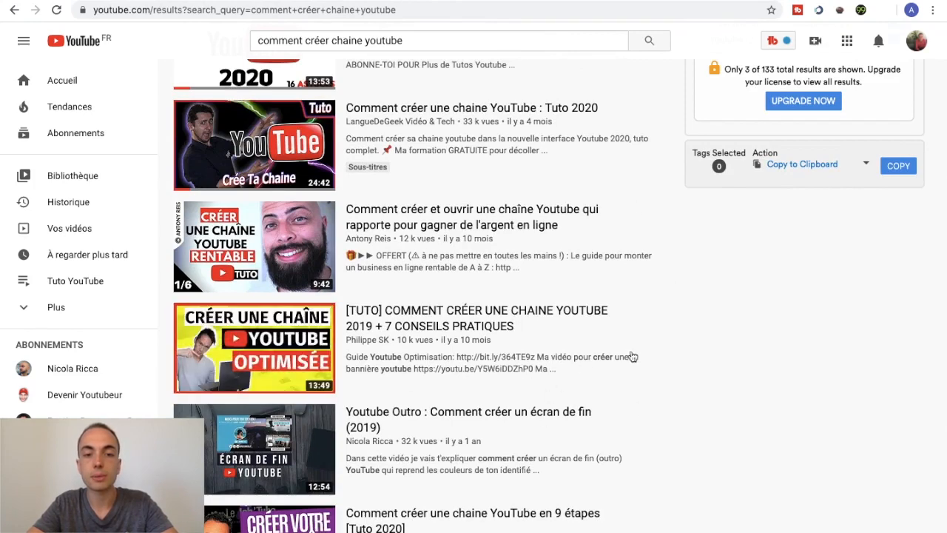
{"action": "scroll", "coordinate": [700, 316], "scroll_direction": "up", "scroll_amount": 4}
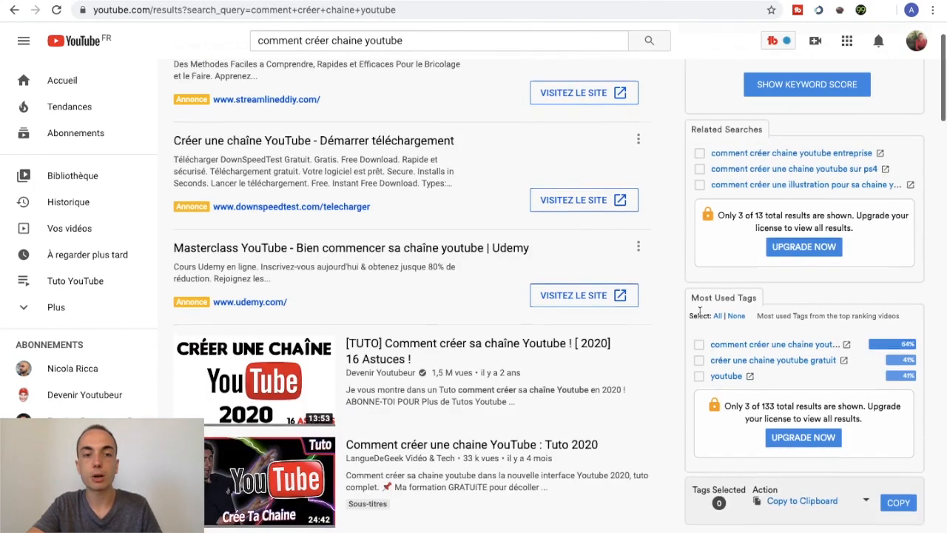
- Shorten the YouTube search to "créer chaine youtube", run it and compare the top-ranked thumbnails
{"action": "double_click", "coordinate": [294, 39]}
{"action": "key", "text": "BackSpace"}
{"action": "key", "text": "Delete"}
{"action": "left_click", "coordinate": [649, 41]}
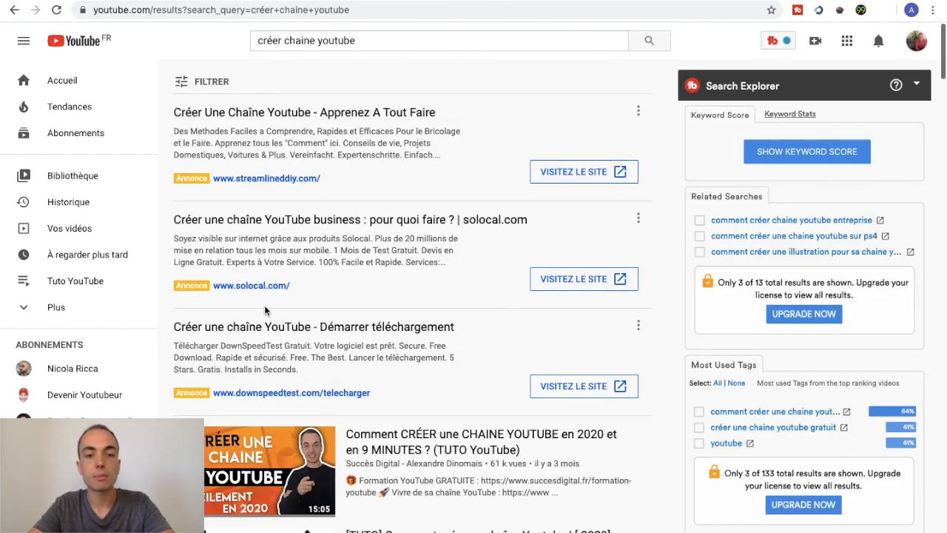
{"action": "scroll", "coordinate": [374, 390], "scroll_direction": "down", "scroll_amount": 5}
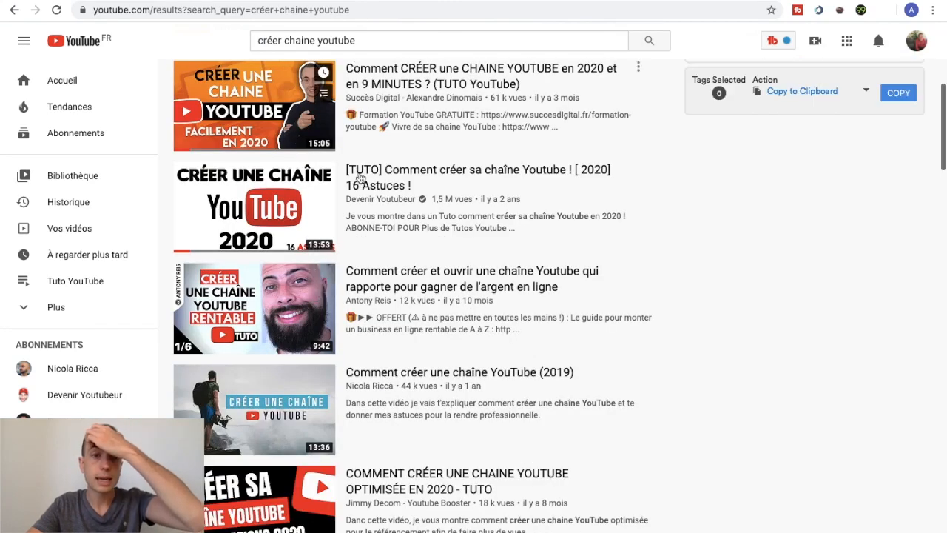
{"action": "scroll", "coordinate": [360, 178], "scroll_direction": "up", "scroll_amount": 1}
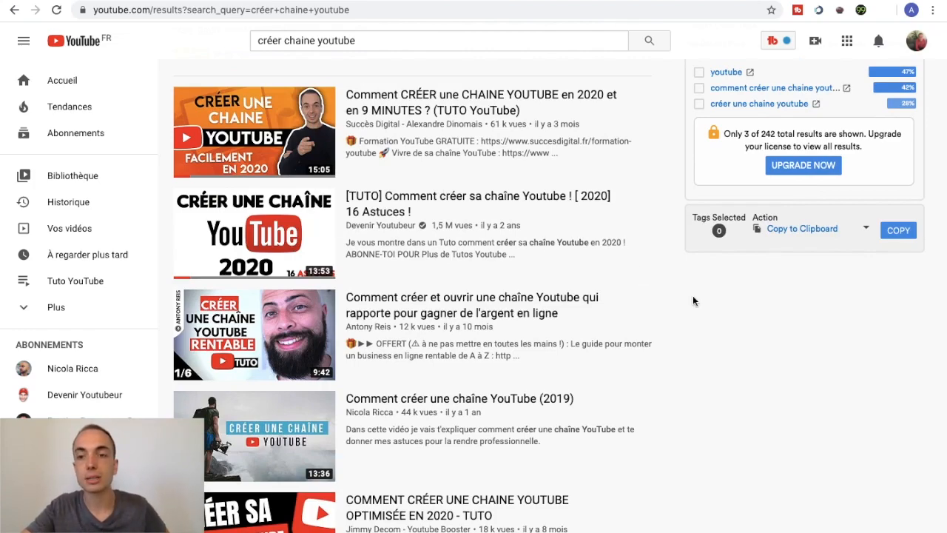
{"action": "scroll", "coordinate": [692, 295], "scroll_direction": "up", "scroll_amount": 5}
- In YouTube Studio, review the channel's video list and open the details of the private banner tutorial video
{"action": "scroll", "coordinate": [681, 281], "scroll_direction": "down", "scroll_amount": 1}
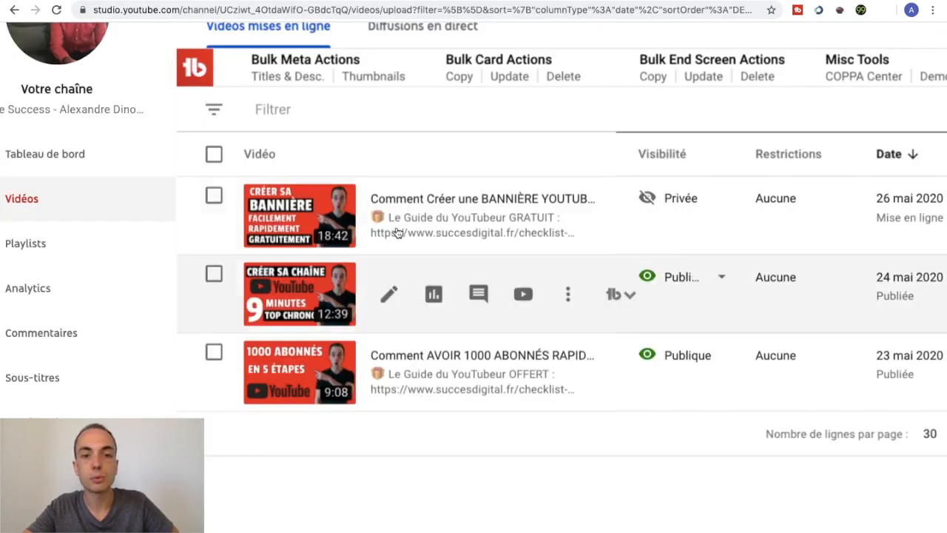
{"action": "scroll", "coordinate": [412, 214], "scroll_direction": "down", "scroll_amount": 5}
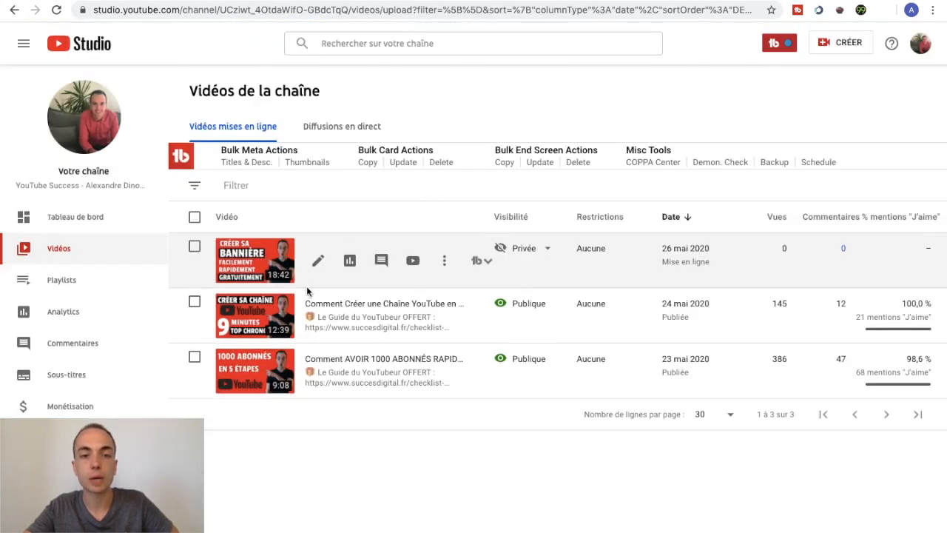
{"action": "left_click", "coordinate": [319, 266]}
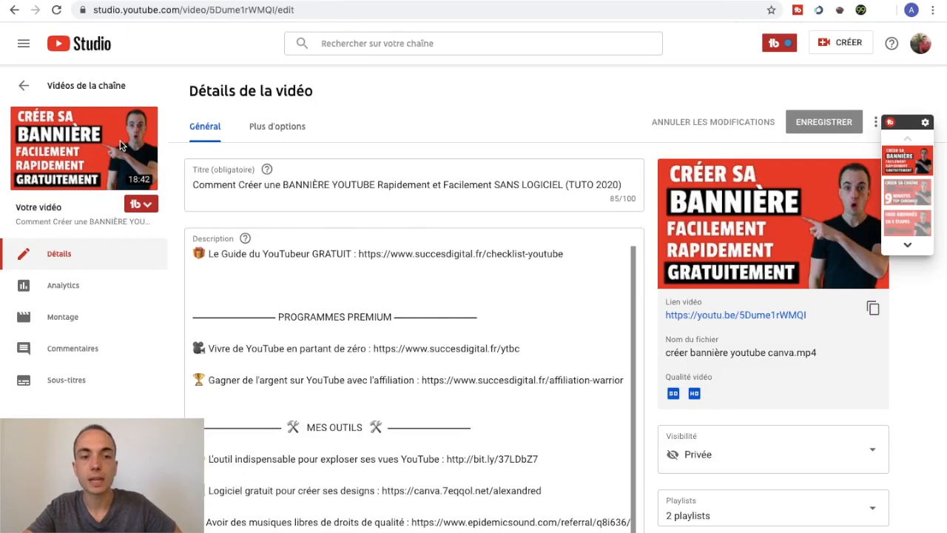
- Find the Miniature section in the video details, view the current thumbnail's replacement options, and close them without choosing one
{"action": "scroll", "coordinate": [656, 370], "scroll_direction": "down", "scroll_amount": 12}
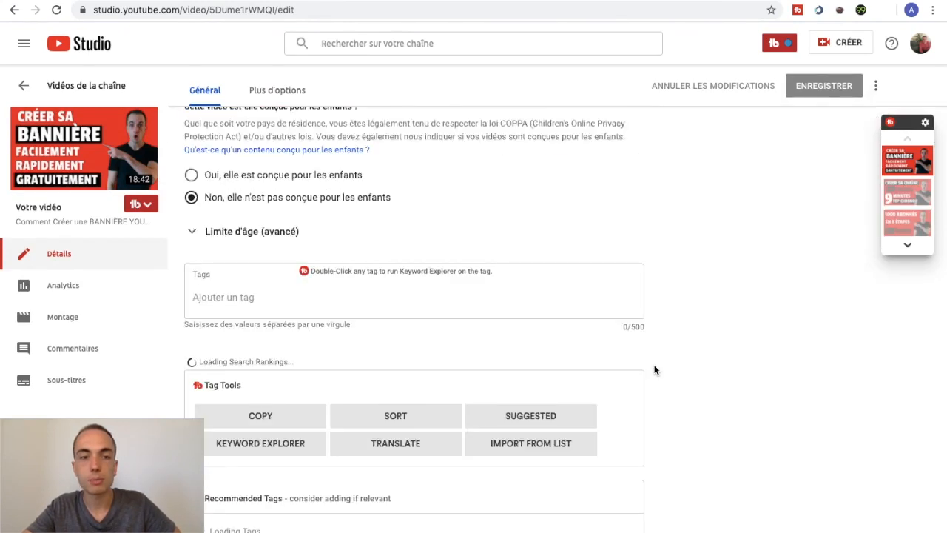
{"action": "scroll", "coordinate": [212, 216], "scroll_direction": "up", "scroll_amount": 4}
{"action": "scroll", "coordinate": [222, 230], "scroll_direction": "up", "scroll_amount": 1}
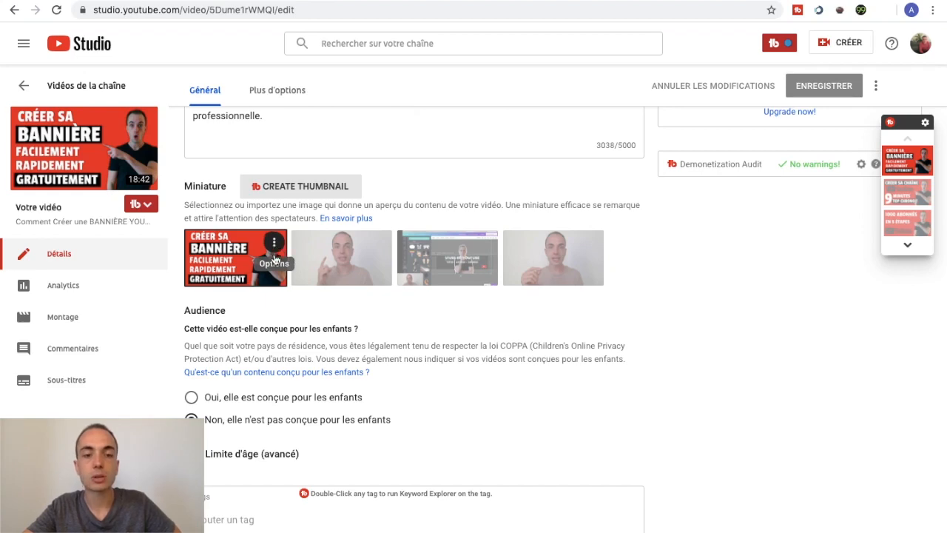
{"action": "left_click", "coordinate": [274, 242]}
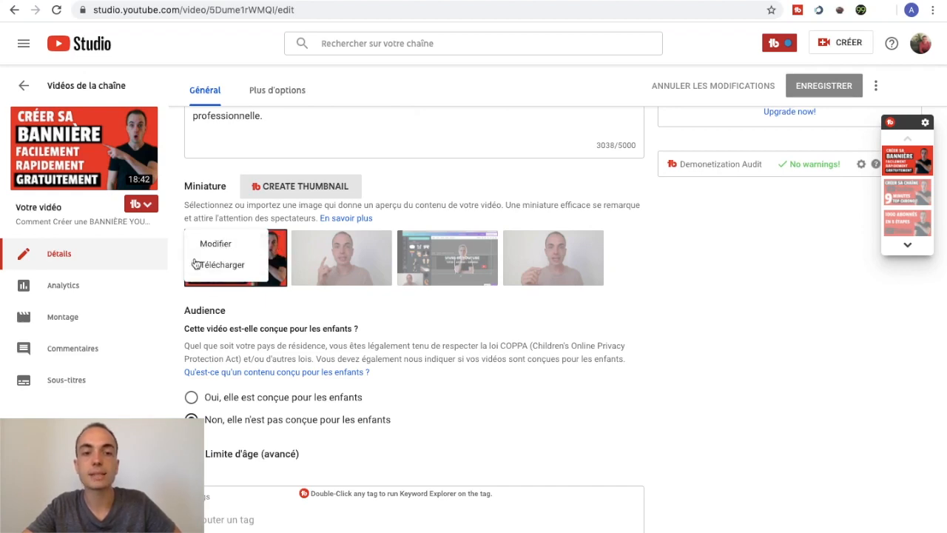
{"action": "left_click", "coordinate": [662, 319]}
{"action": "scroll", "coordinate": [633, 242], "scroll_direction": "up", "scroll_amount": 10}
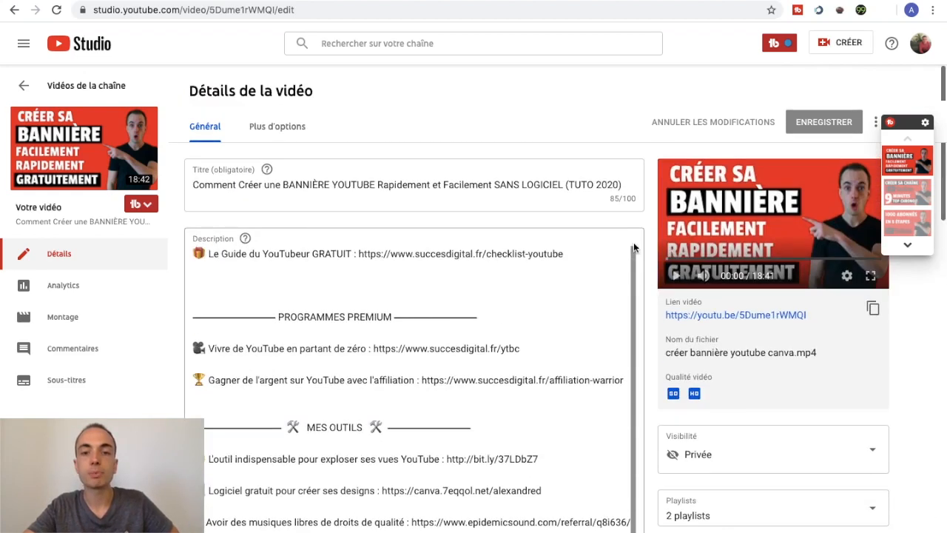